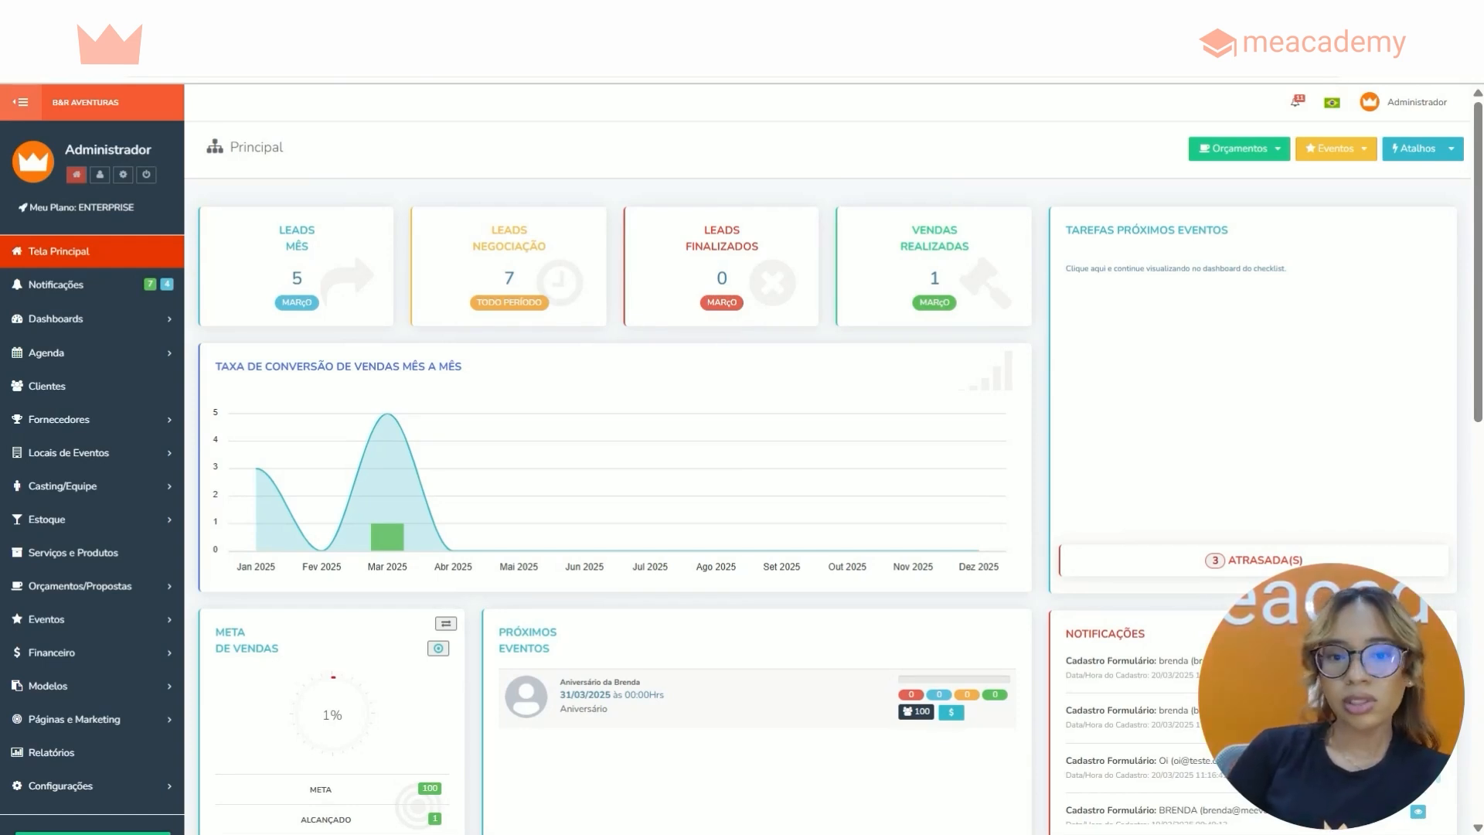
Open the Meus Modelos overview of model types.
scroll(935, 186, "down", 3)
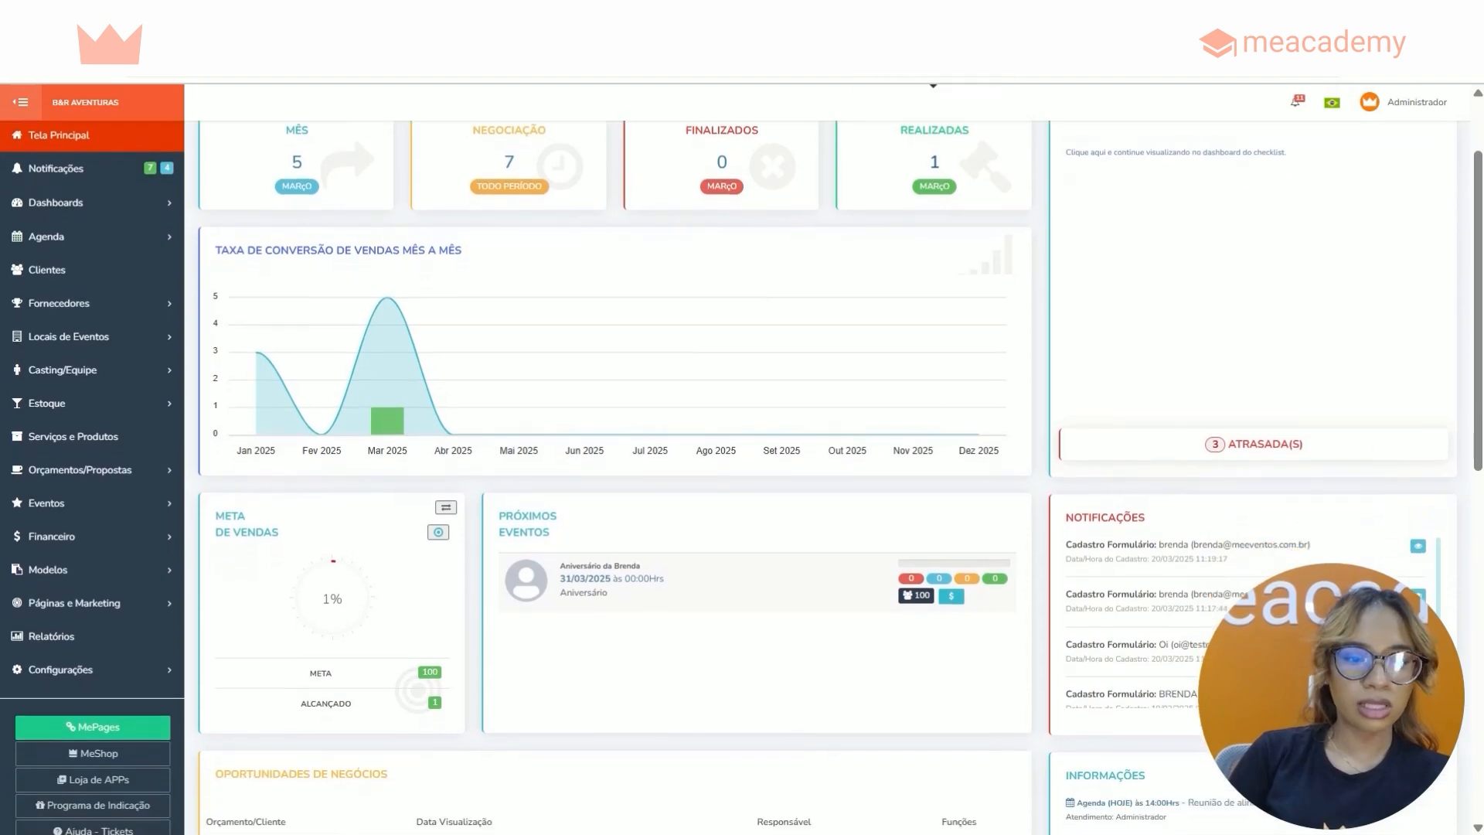
scroll(920, 293, "down", 1)
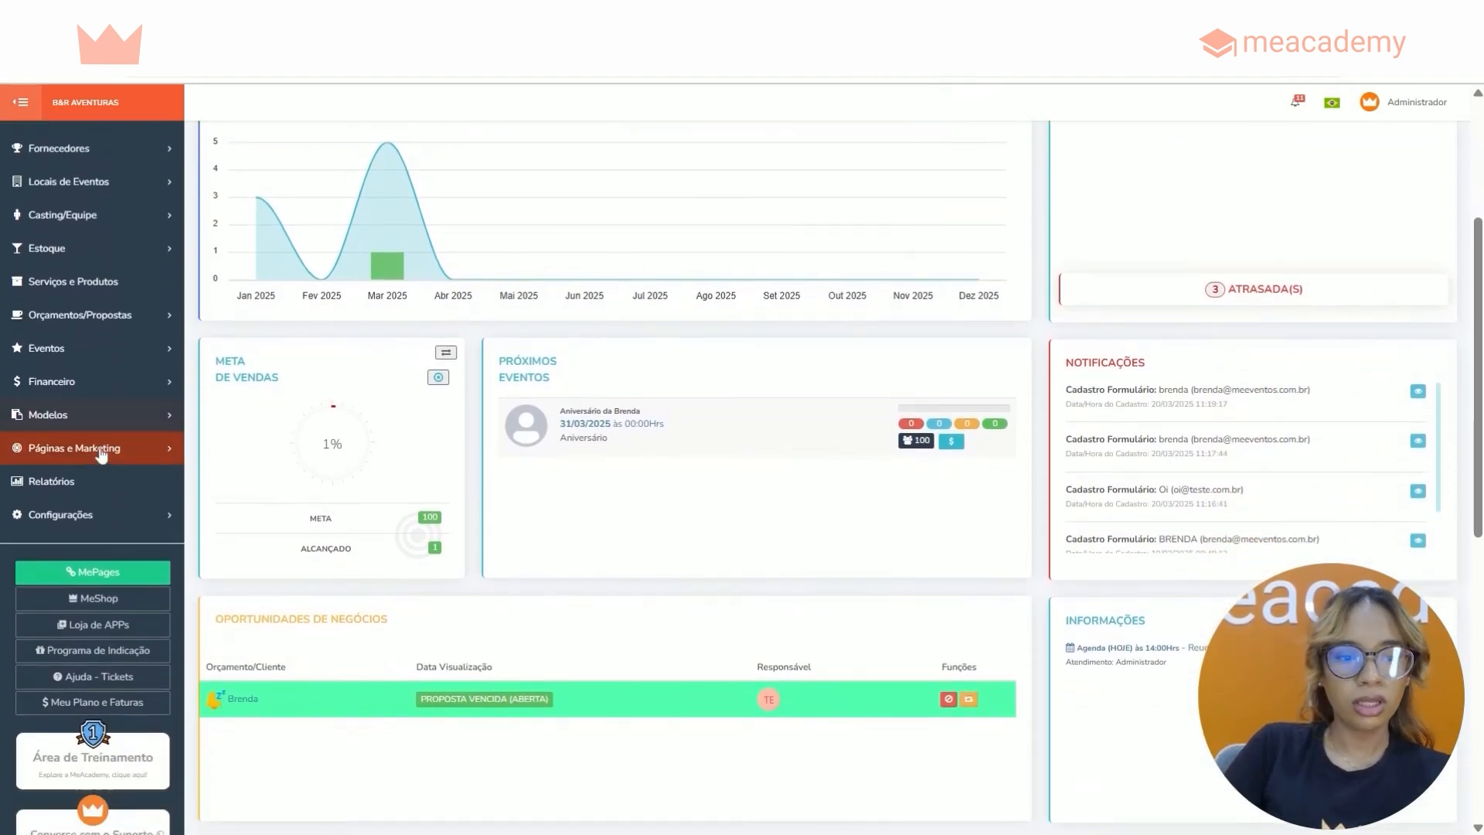
left_click(70, 423)
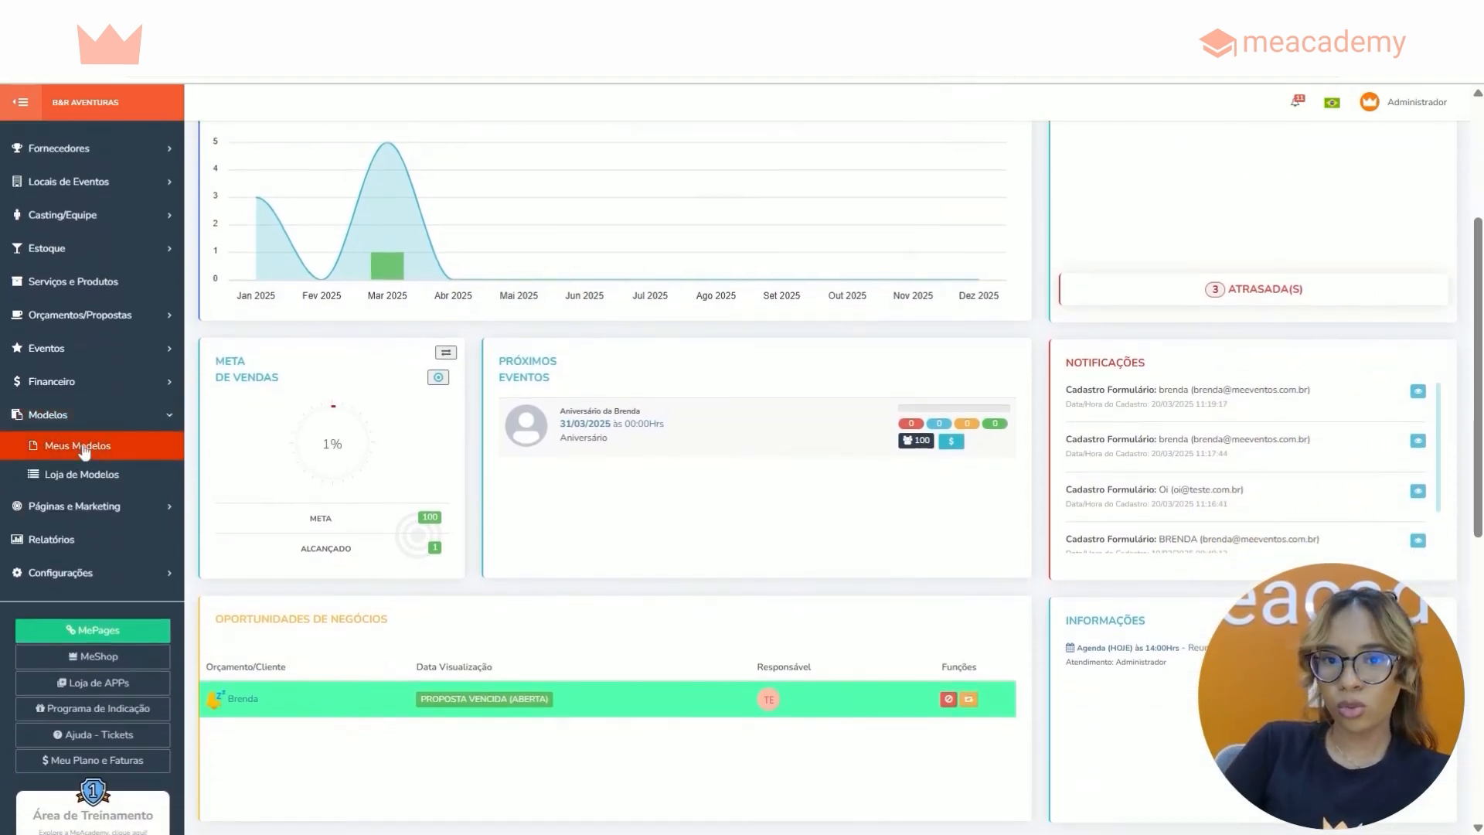
left_click(84, 449)
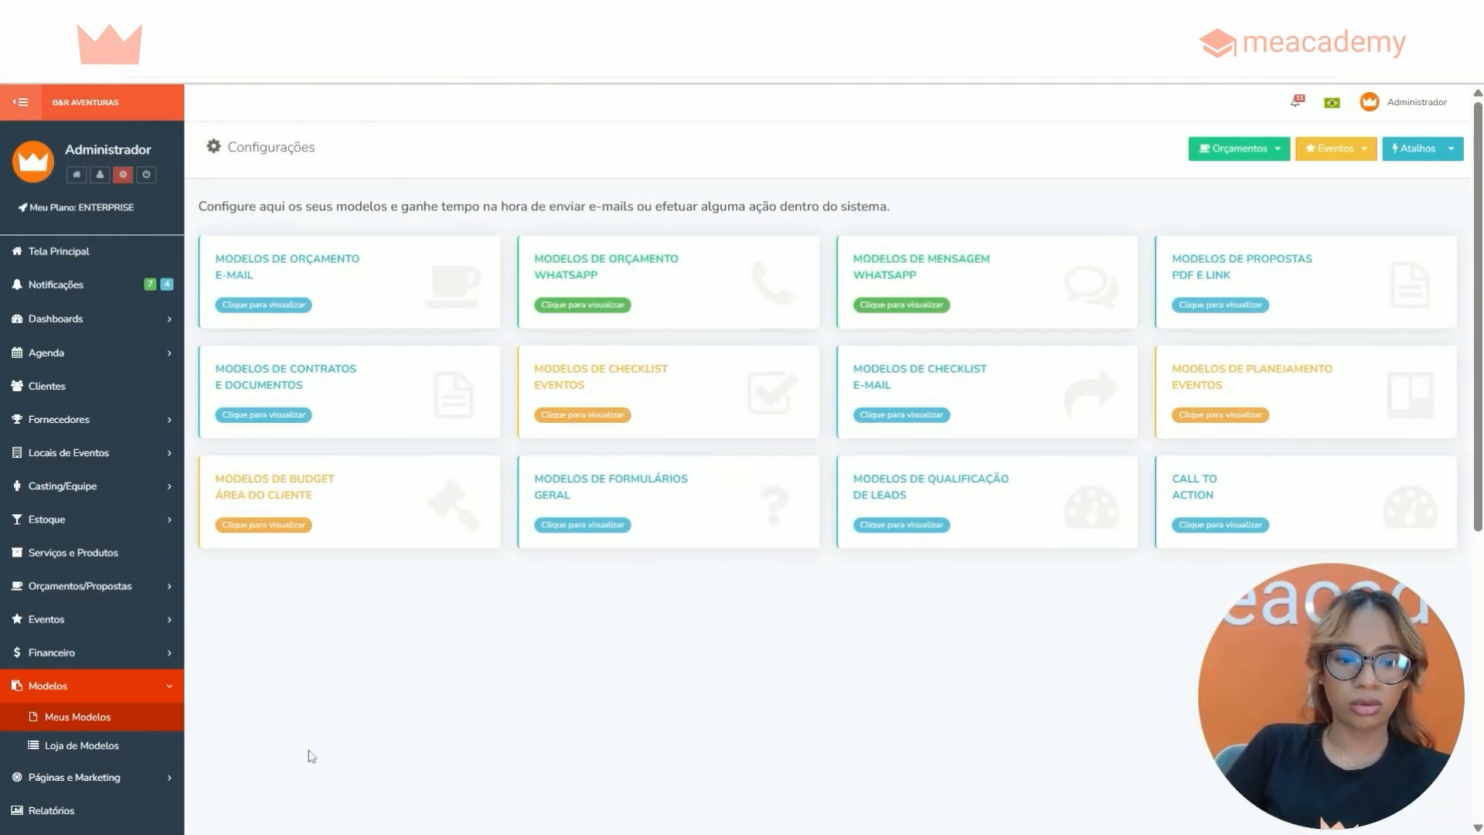
Look through the ready-made checklist models offered in the Loja de Modelos.
left_click(91, 750)
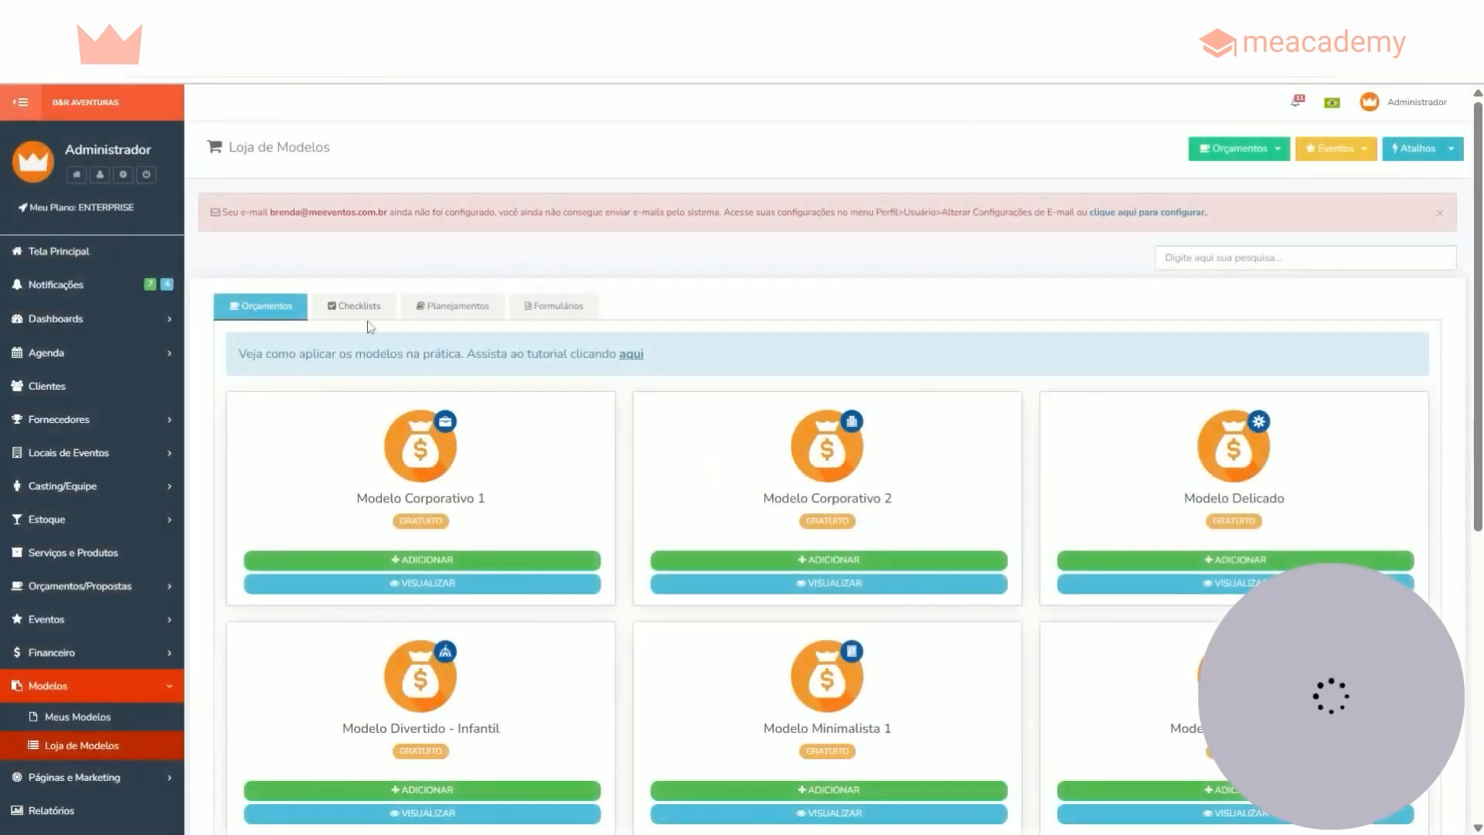
left_click(363, 308)
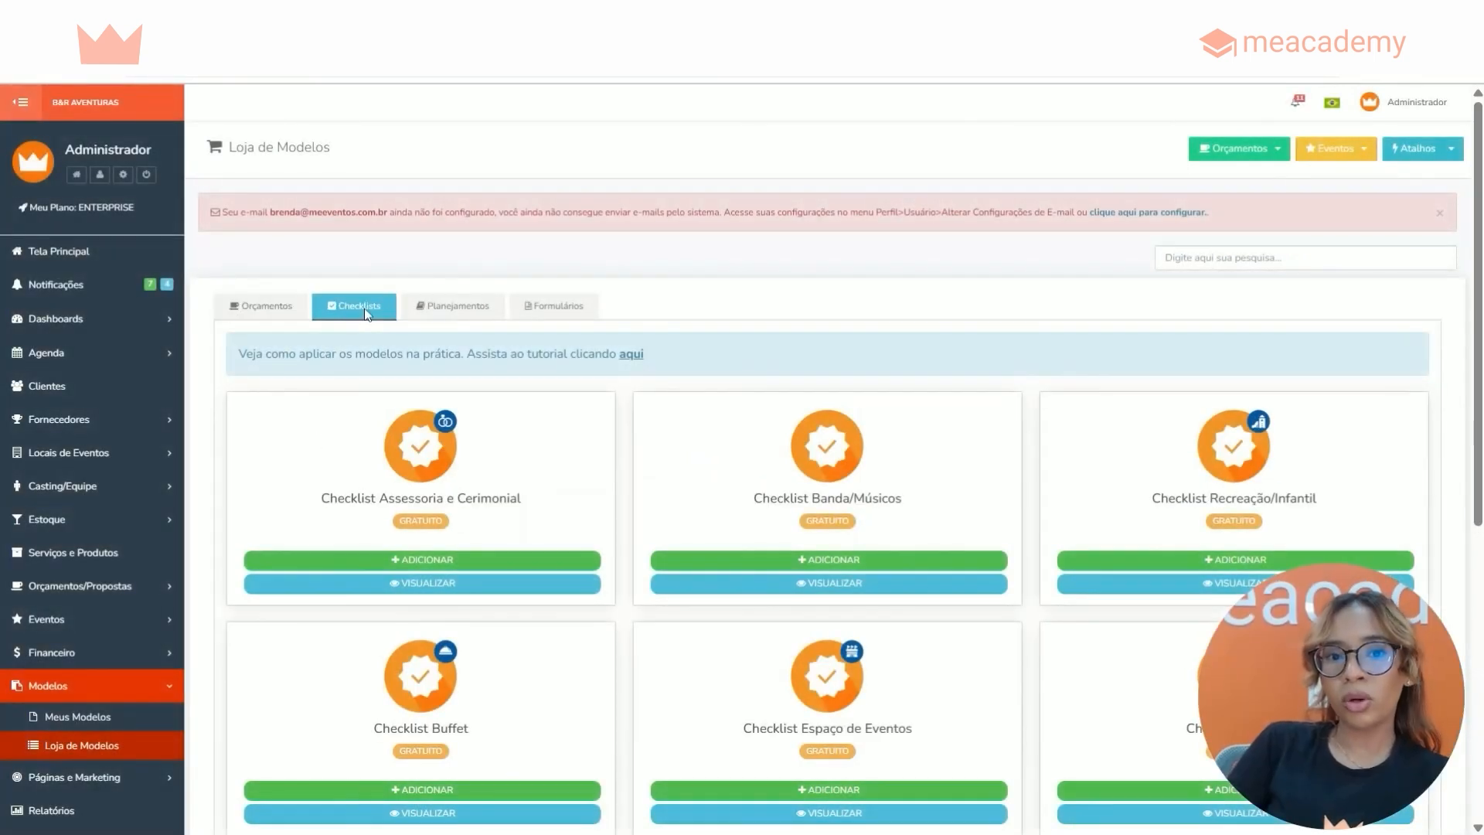
scroll(719, 295, "down", 2)
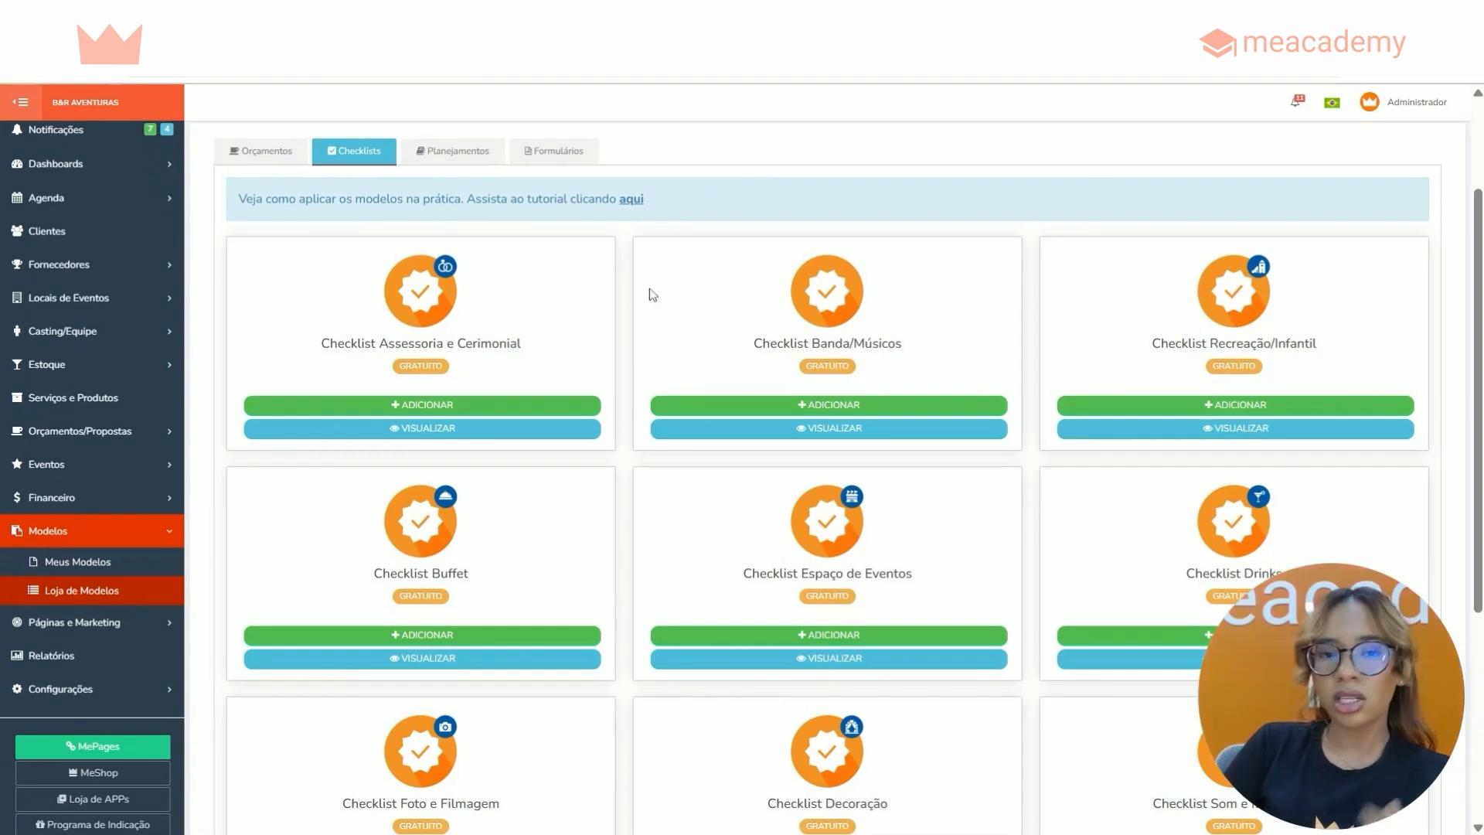
Create an event checklist model named Financeiro under Meus Modelos, keeping the proposed orange colour.
left_click(110, 570)
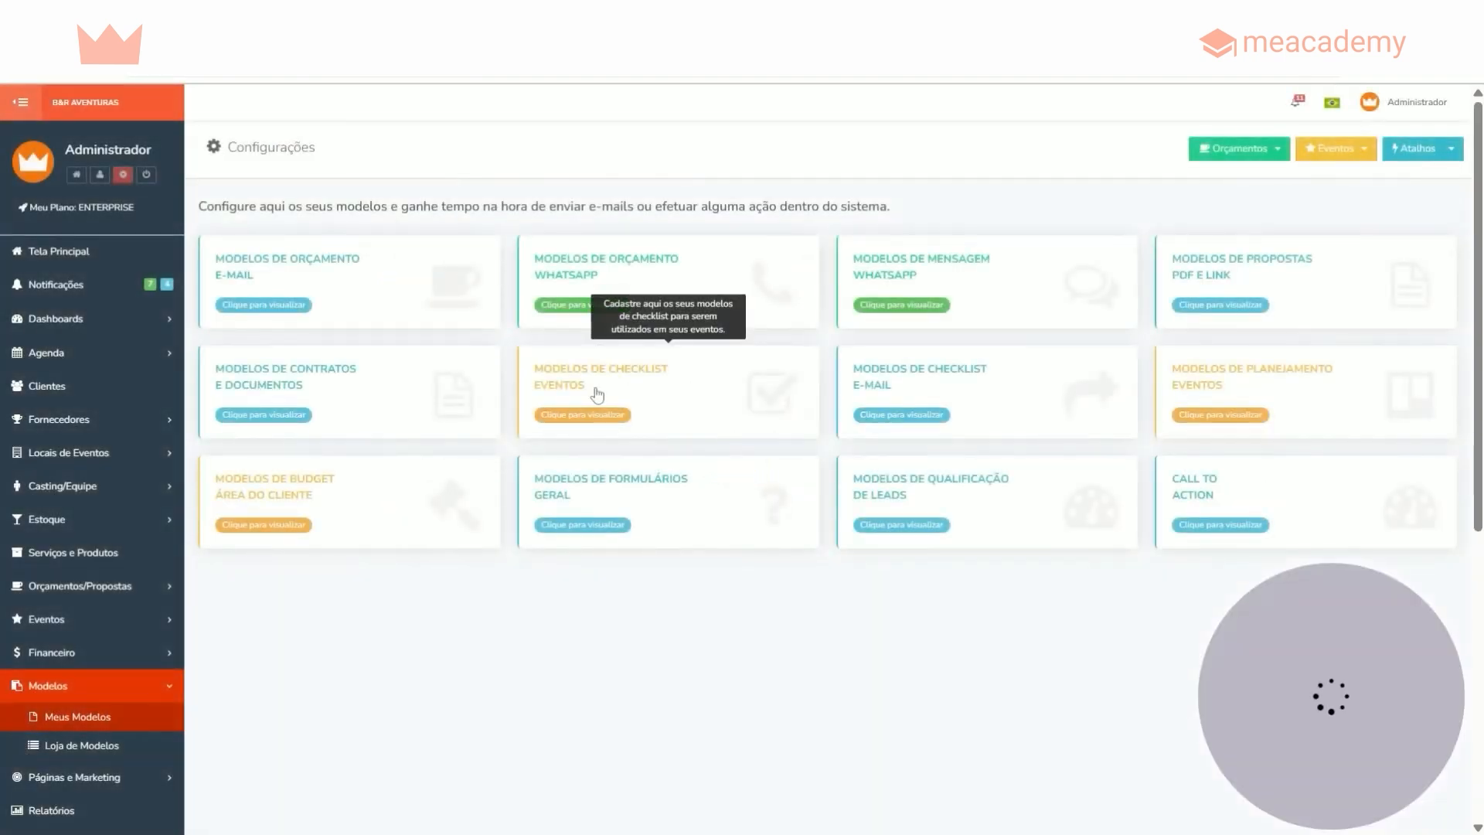
left_click(600, 387)
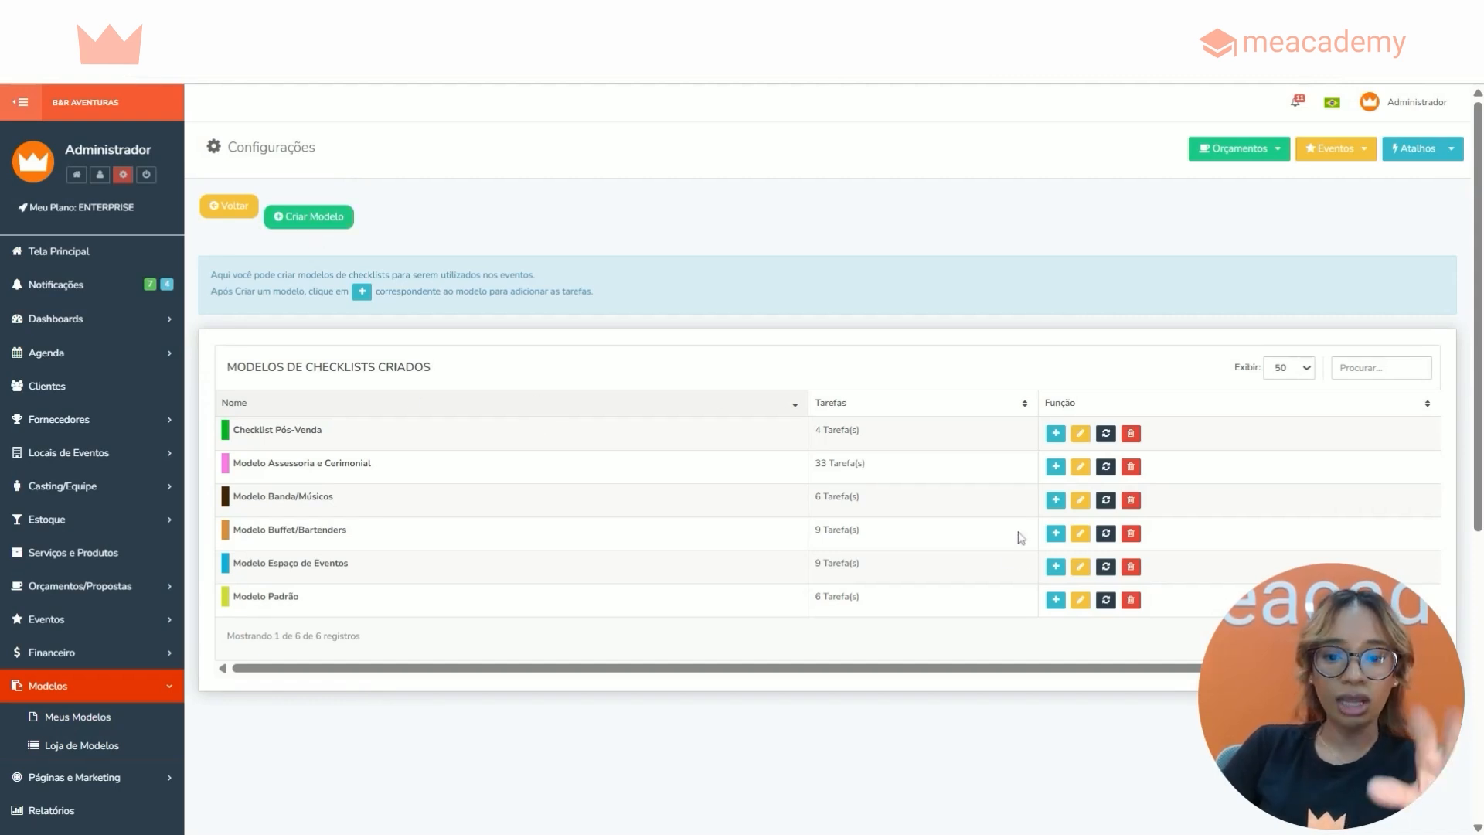
left_click(315, 218)
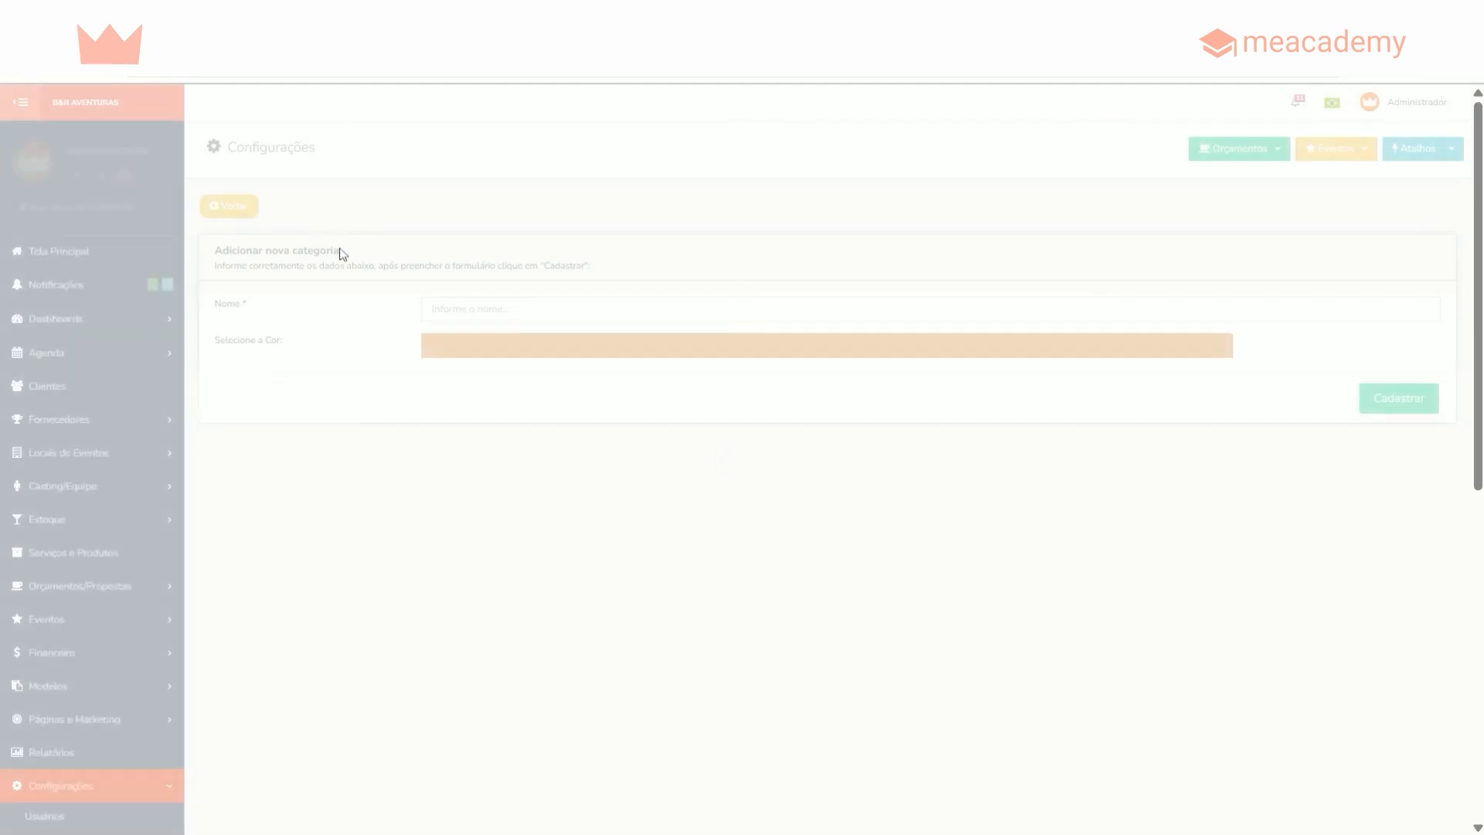
left_click(473, 309)
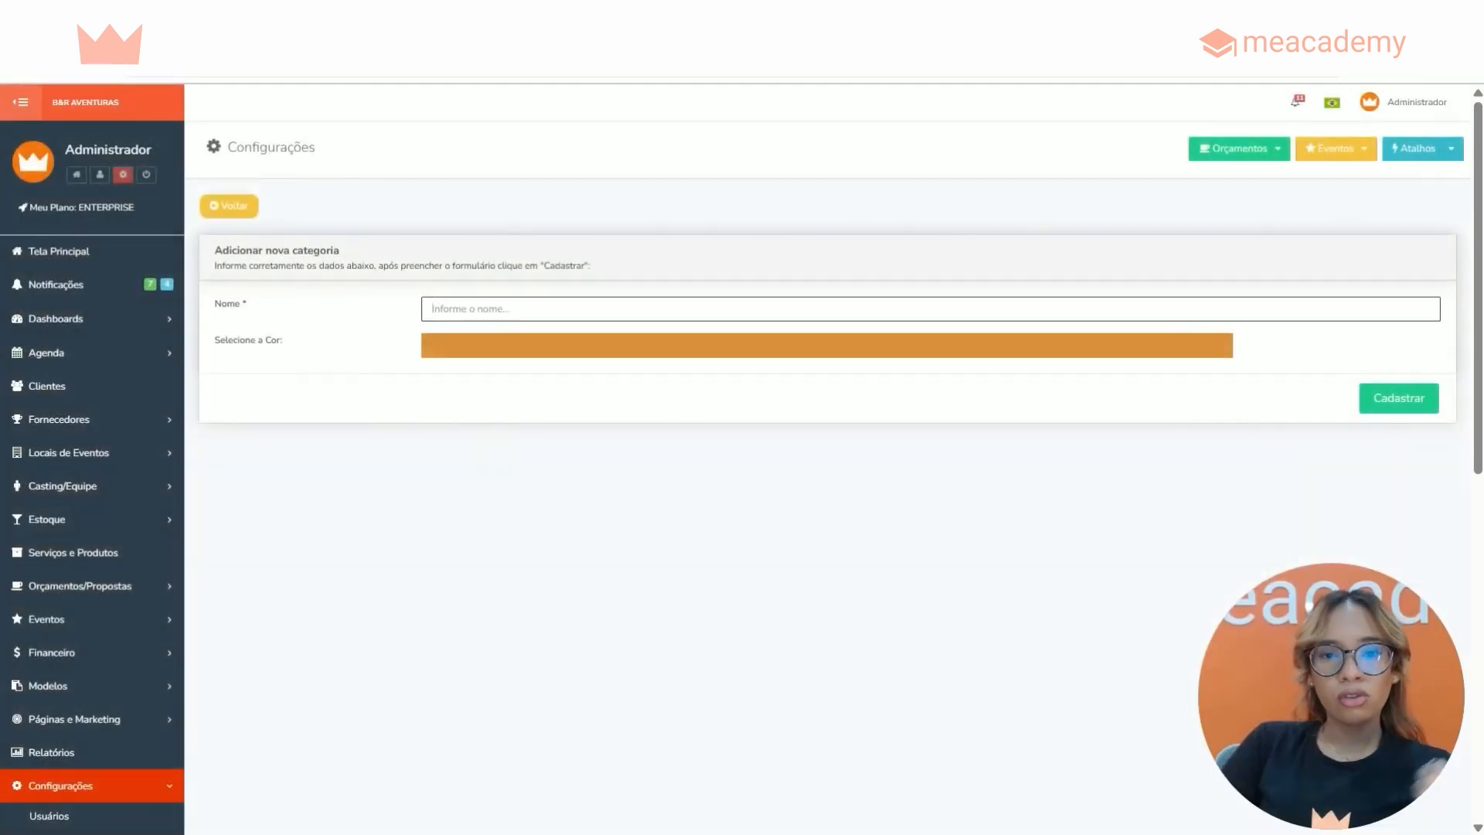
type("Financeiro")
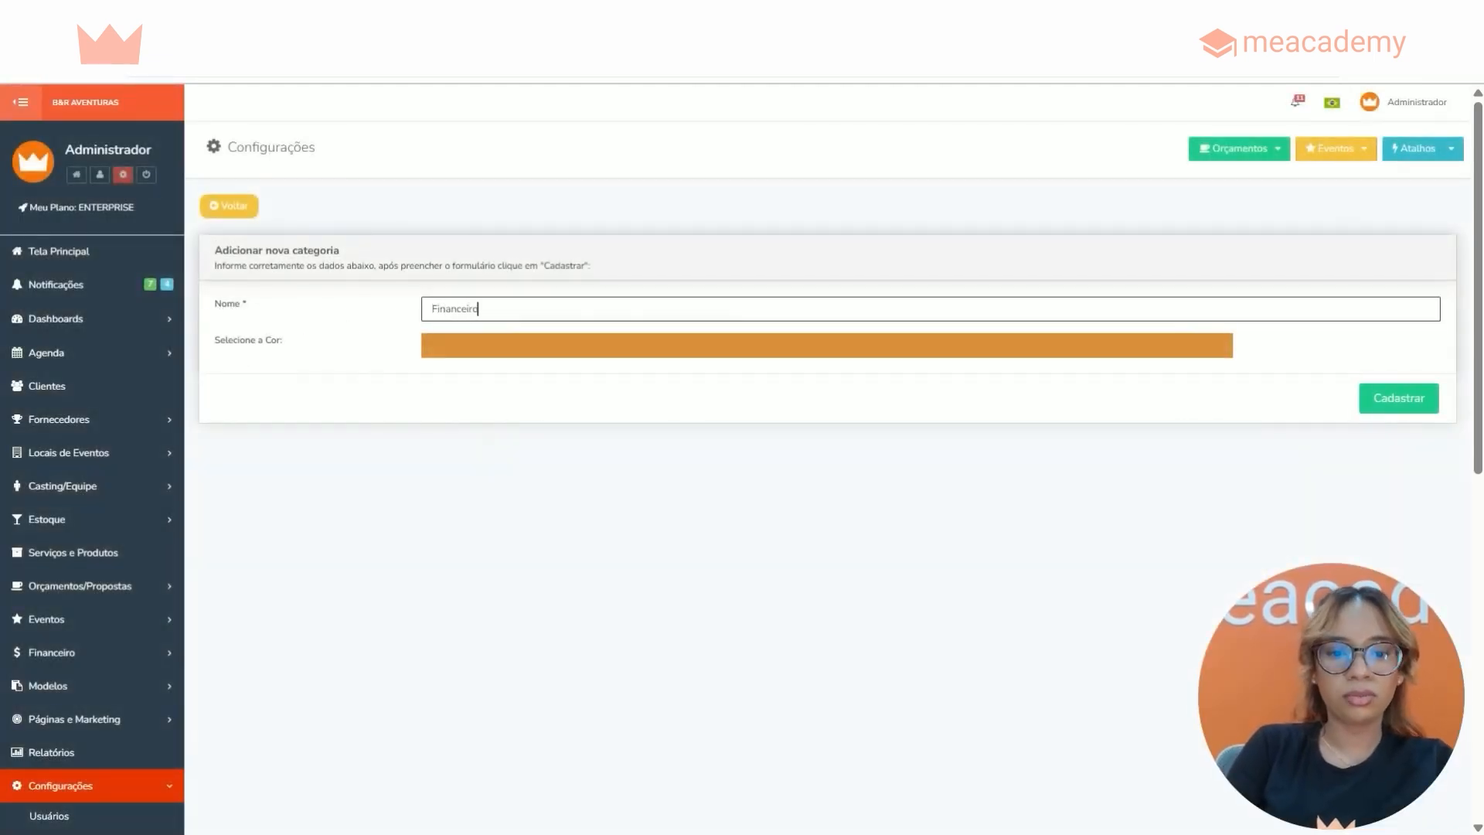
left_click(491, 345)
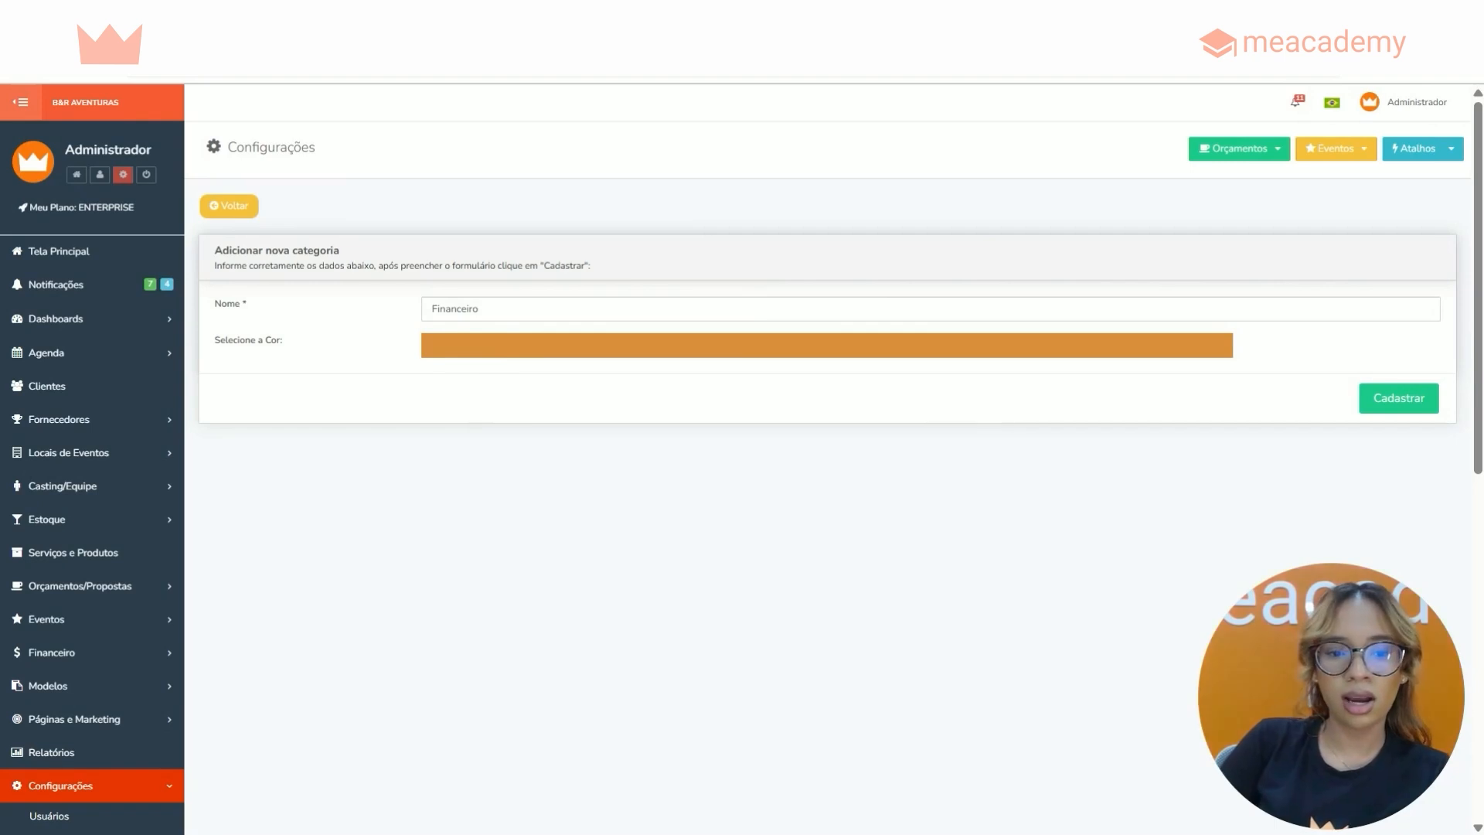
left_click(1393, 402)
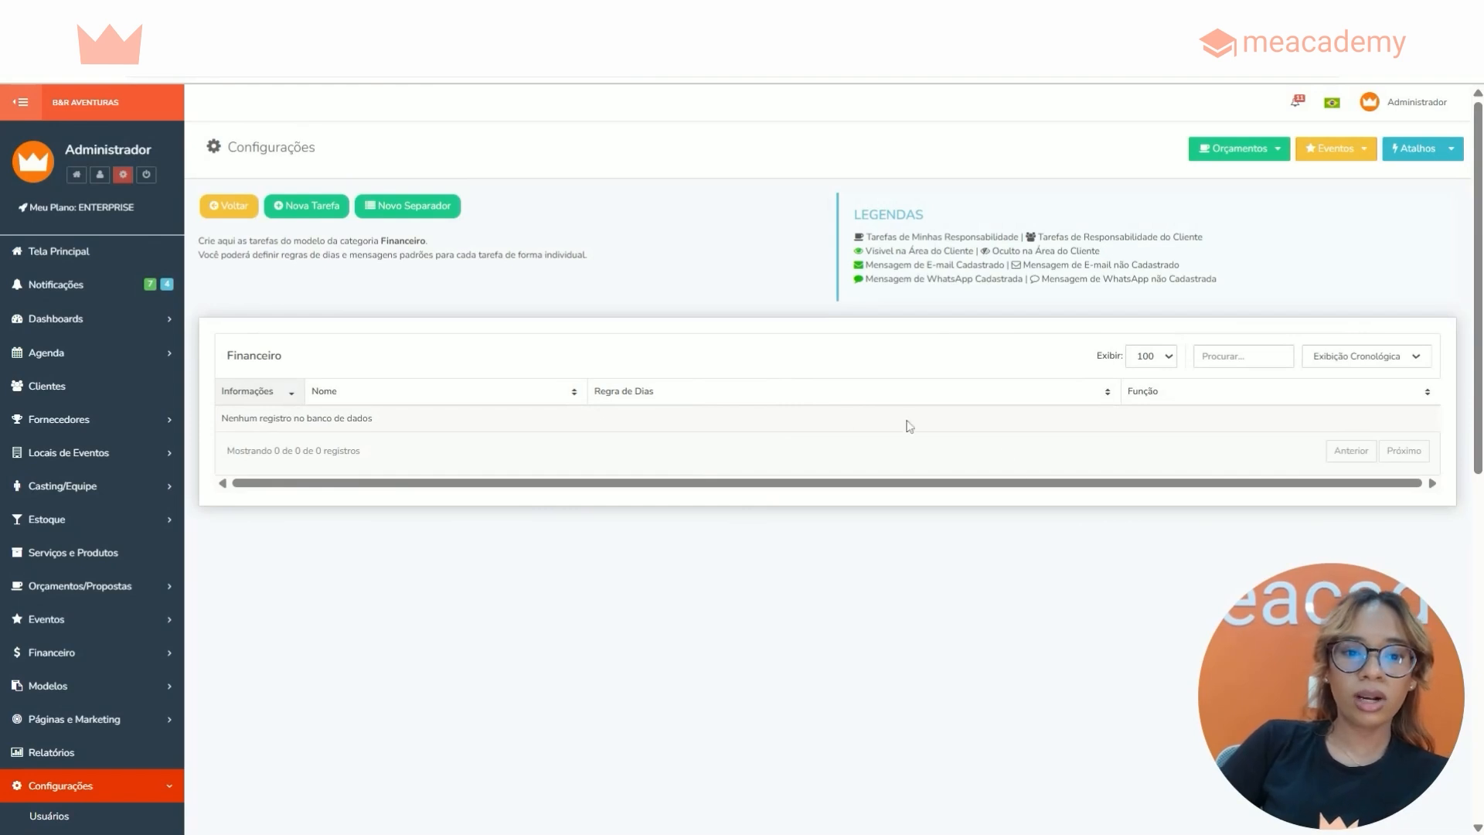
Start a new task in the Financeiro checklist and name it Emissão de NFS-E.
left_click(306, 217)
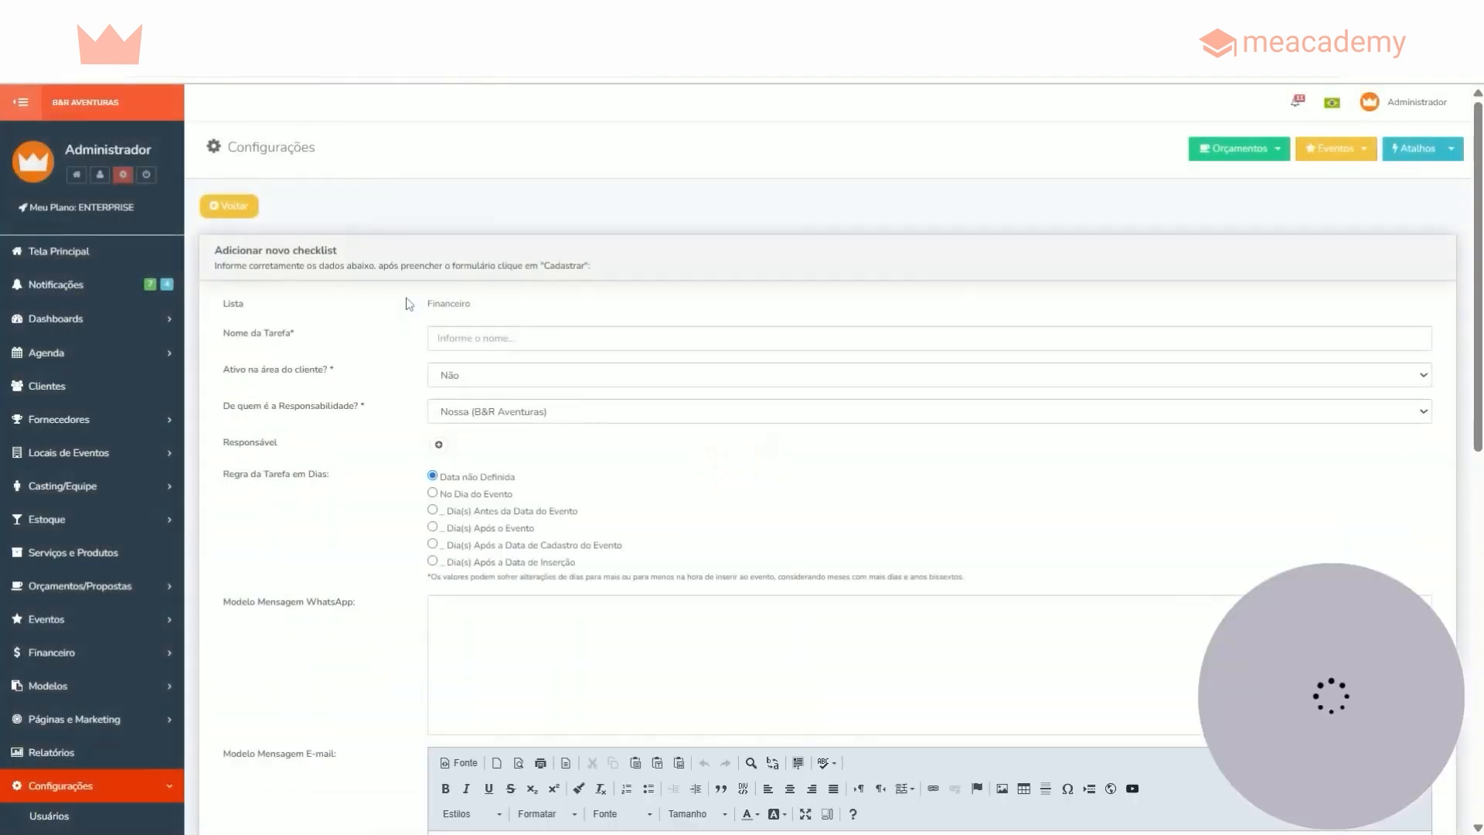
scroll(656, 206, "down", 1)
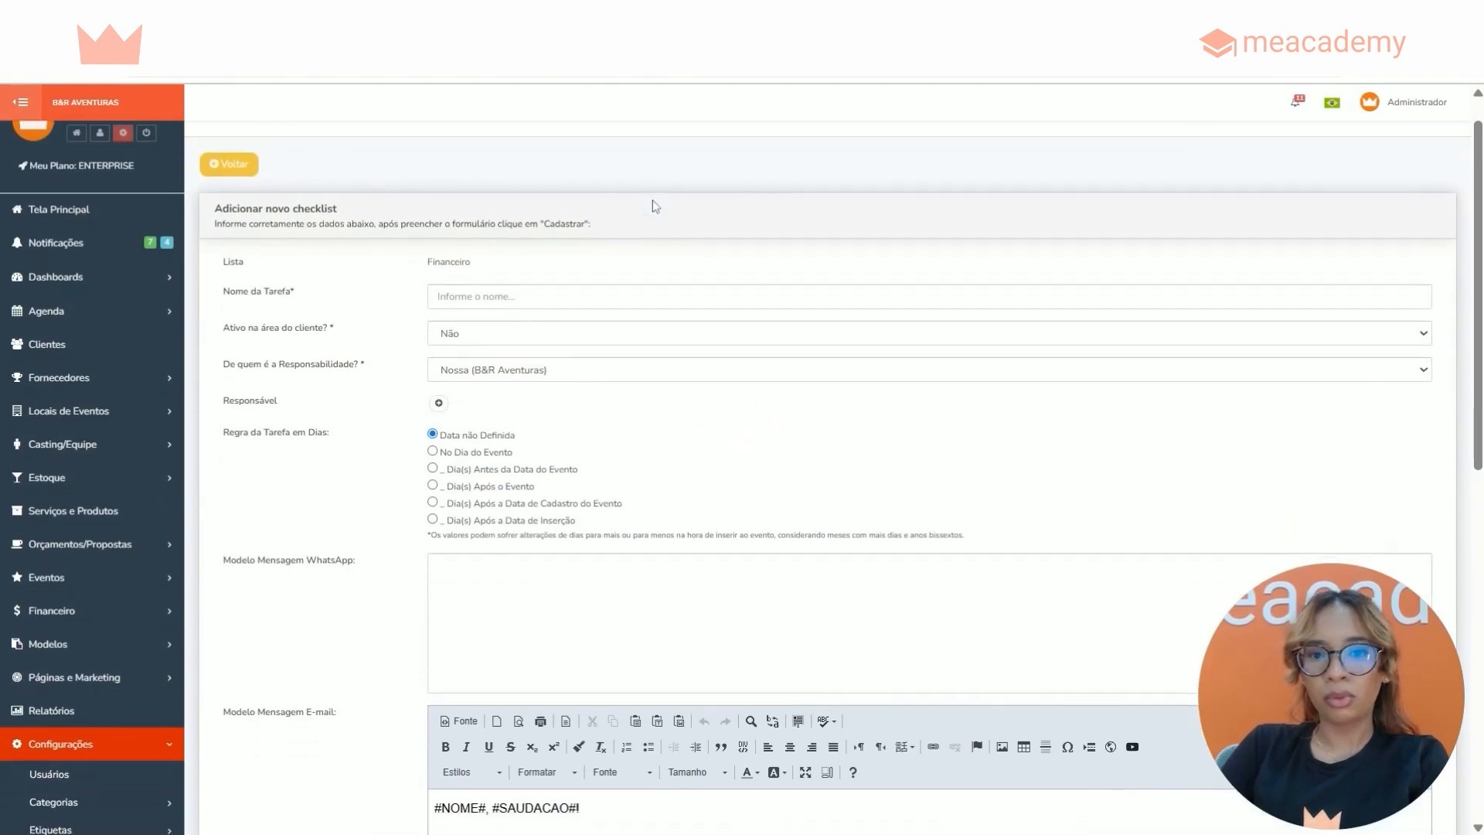
left_click_drag(224, 260, 309, 259)
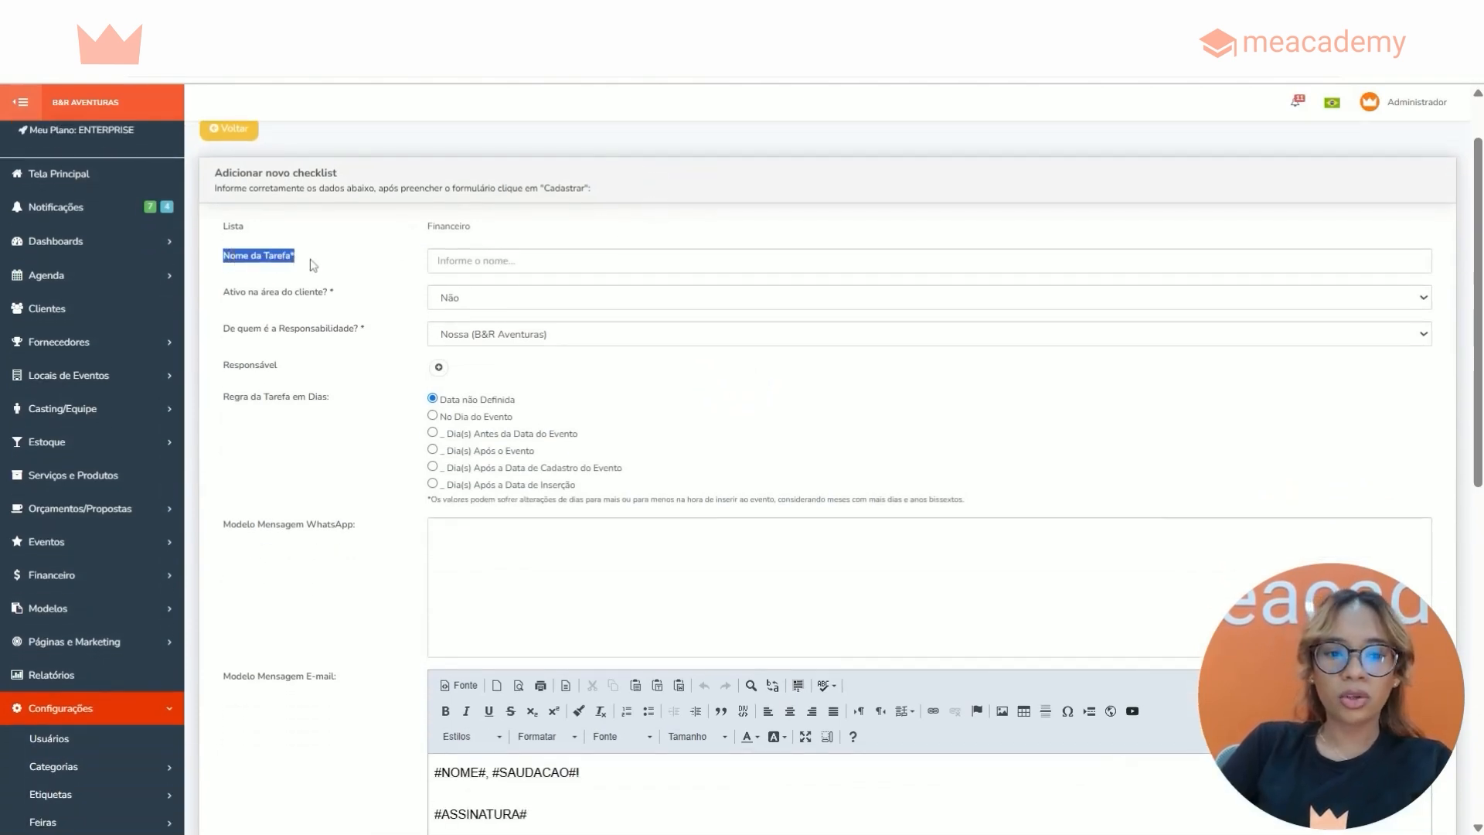
left_click(375, 273)
left_click(479, 263)
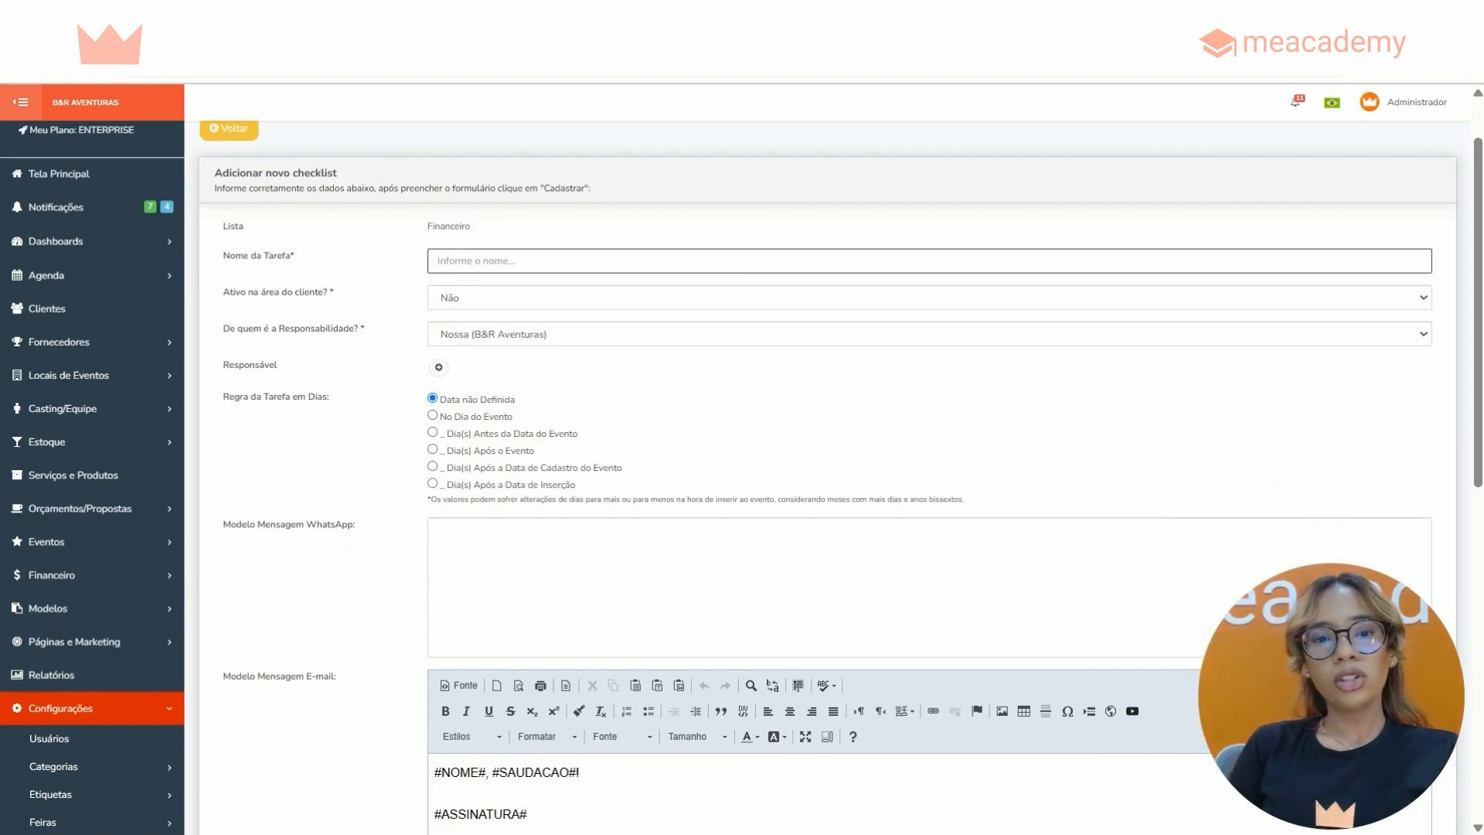
type("E")
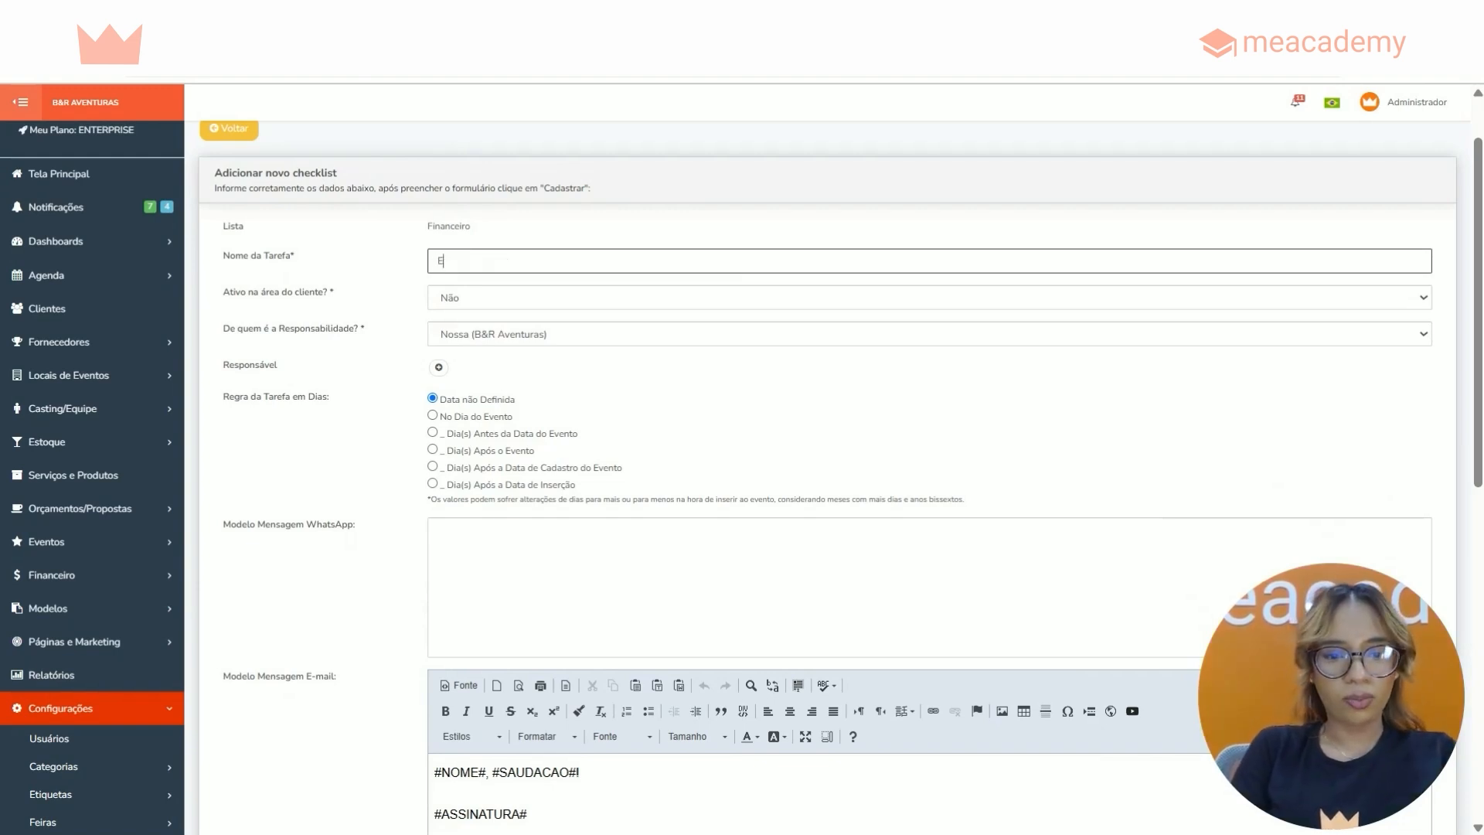
type("missão de ")
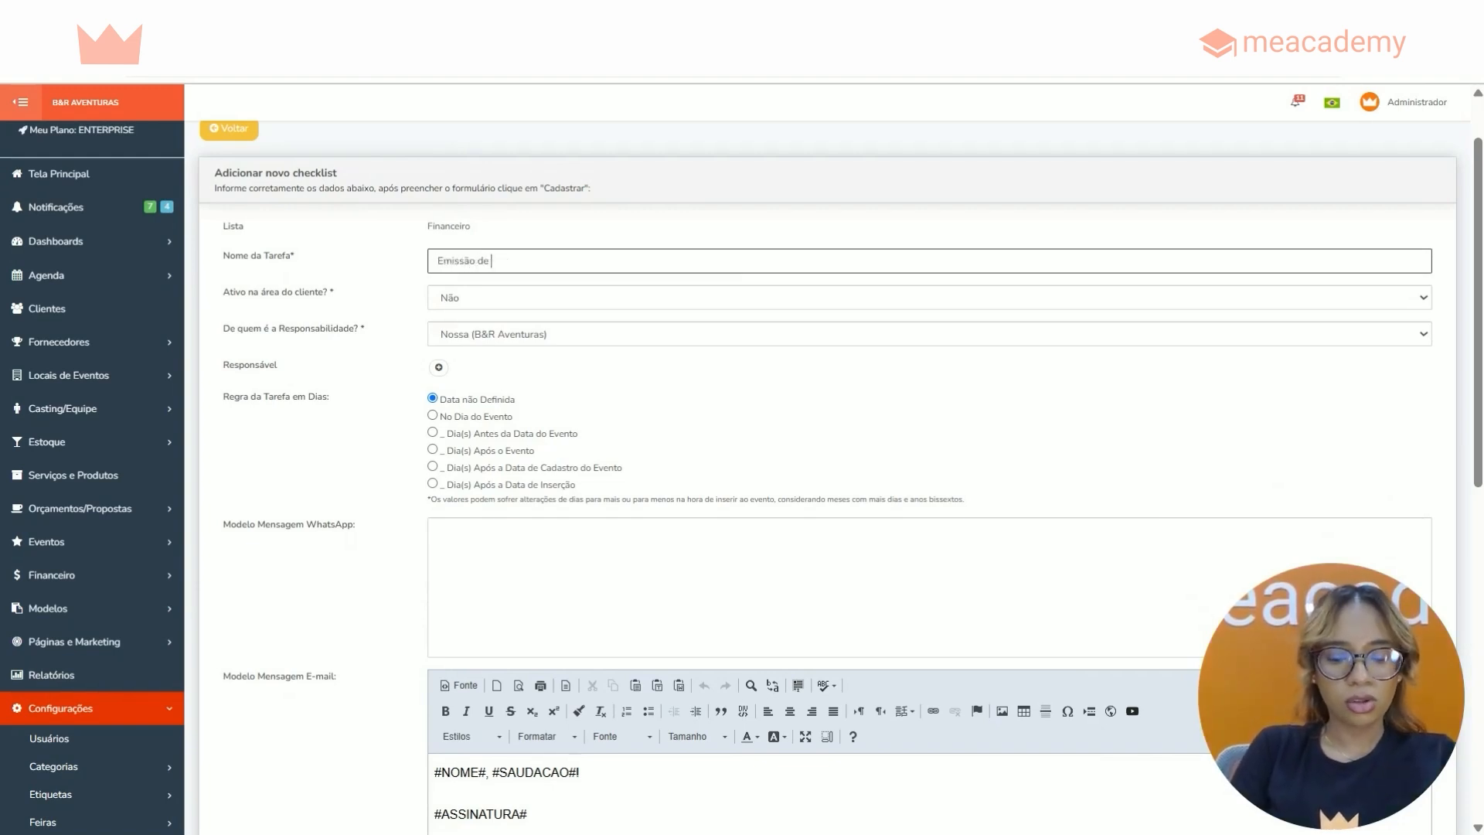
type("NFS-E")
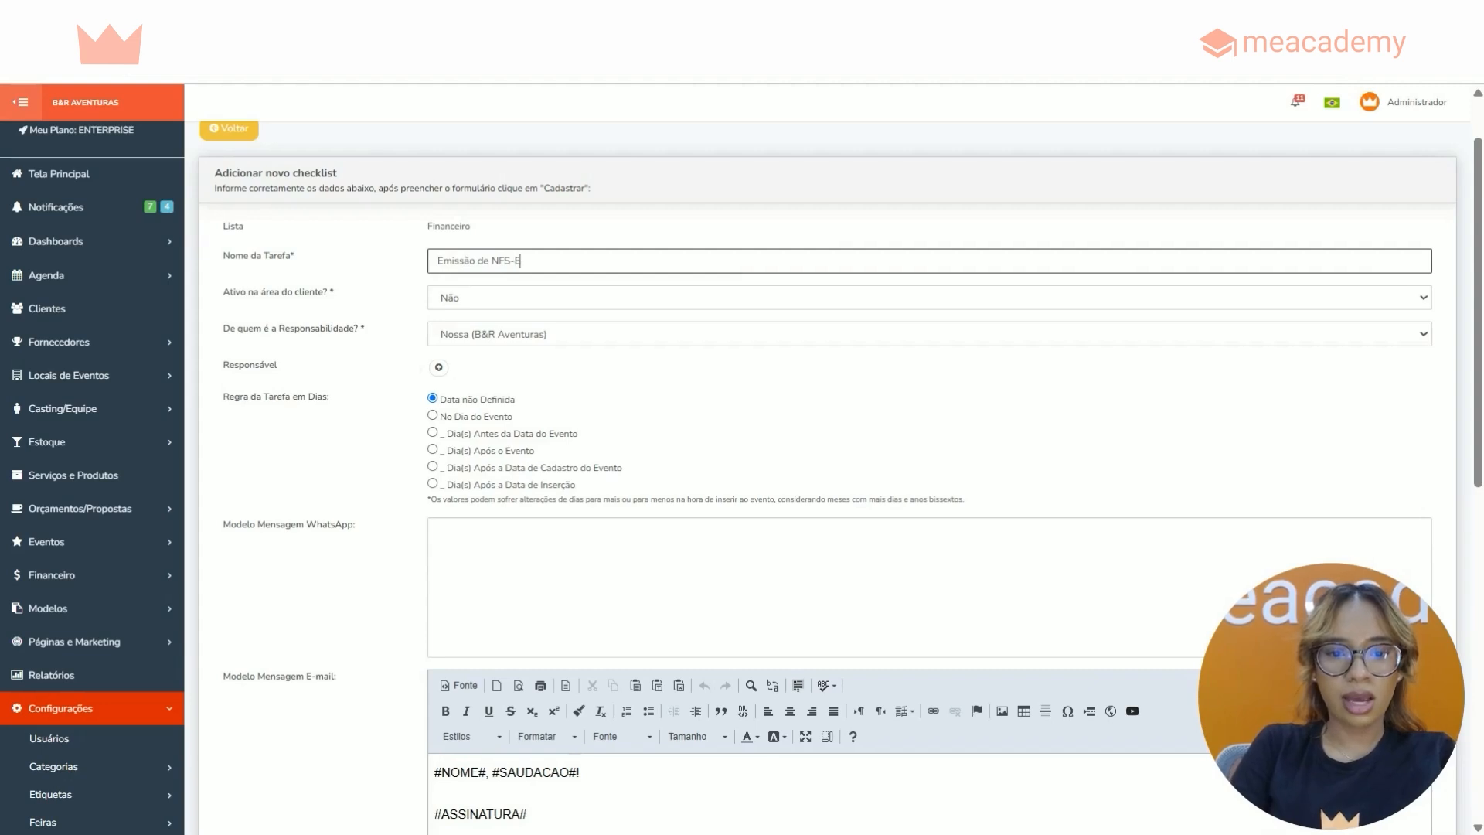
left_click(619, 222)
Assign the user Teste as the person responsible for the Emissão de NFS-E task.
scroll(620, 222, "down", 1)
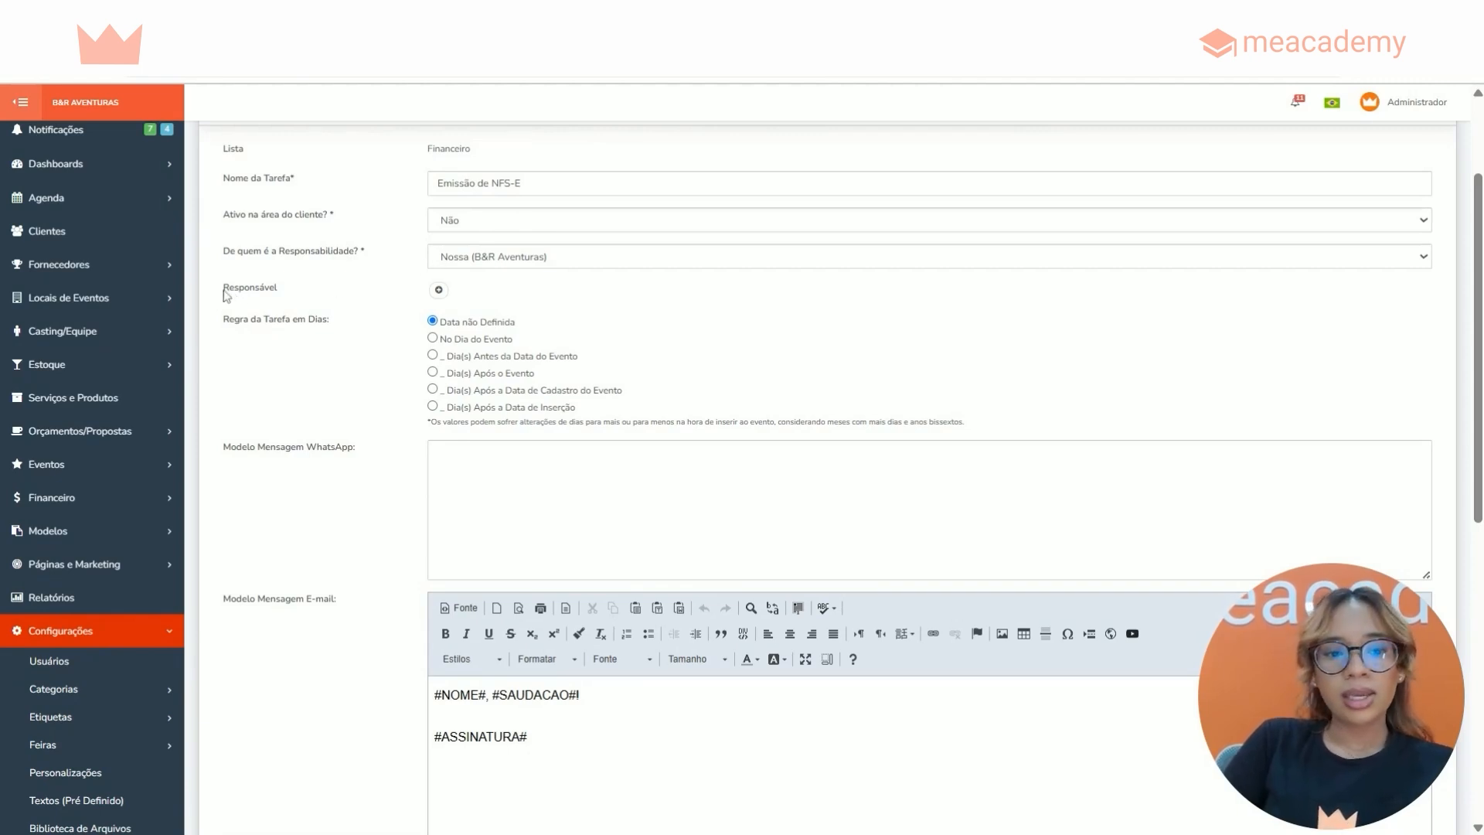
left_click_drag(224, 292, 275, 300)
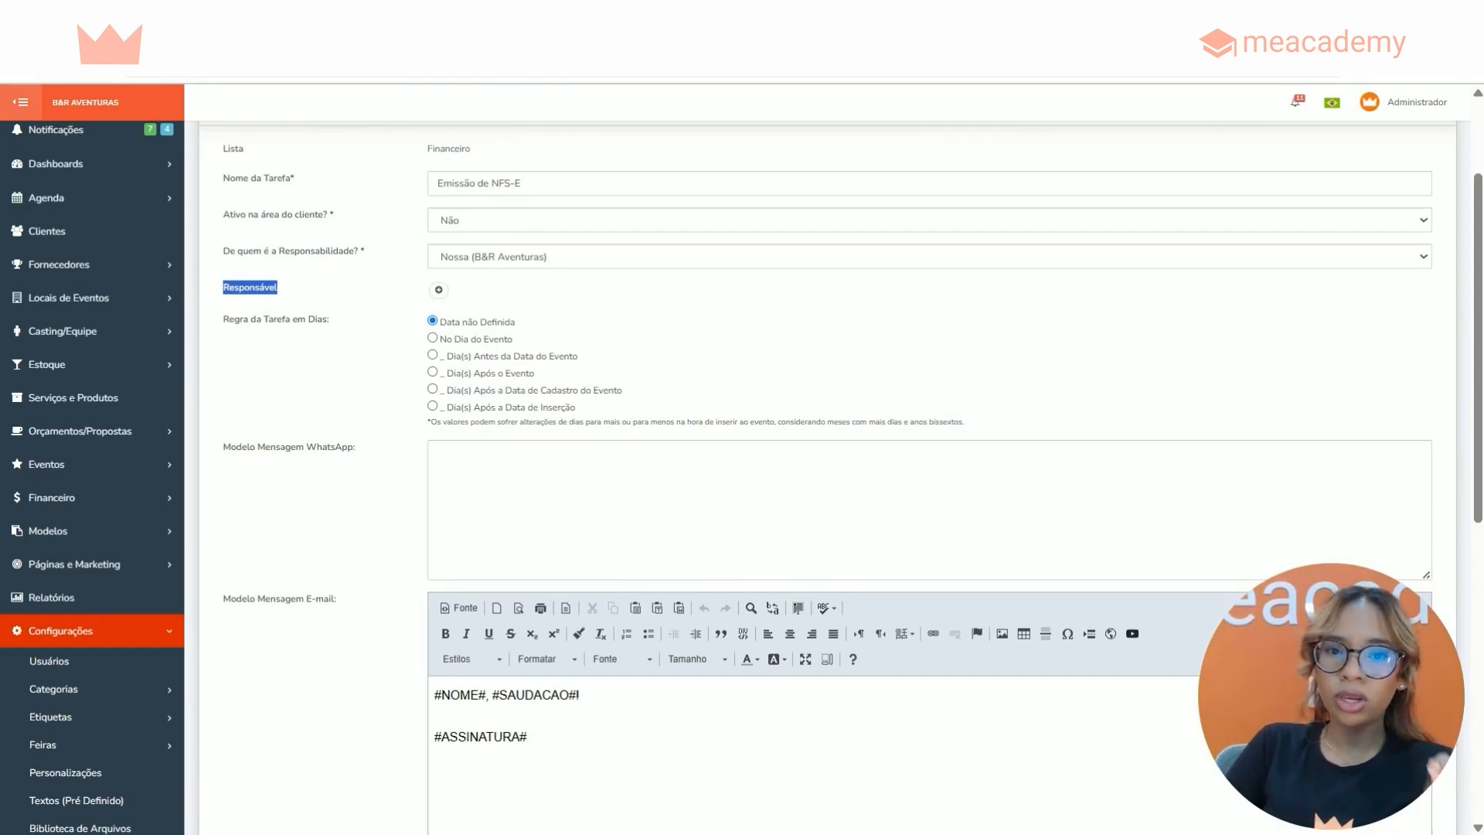
left_click(439, 290)
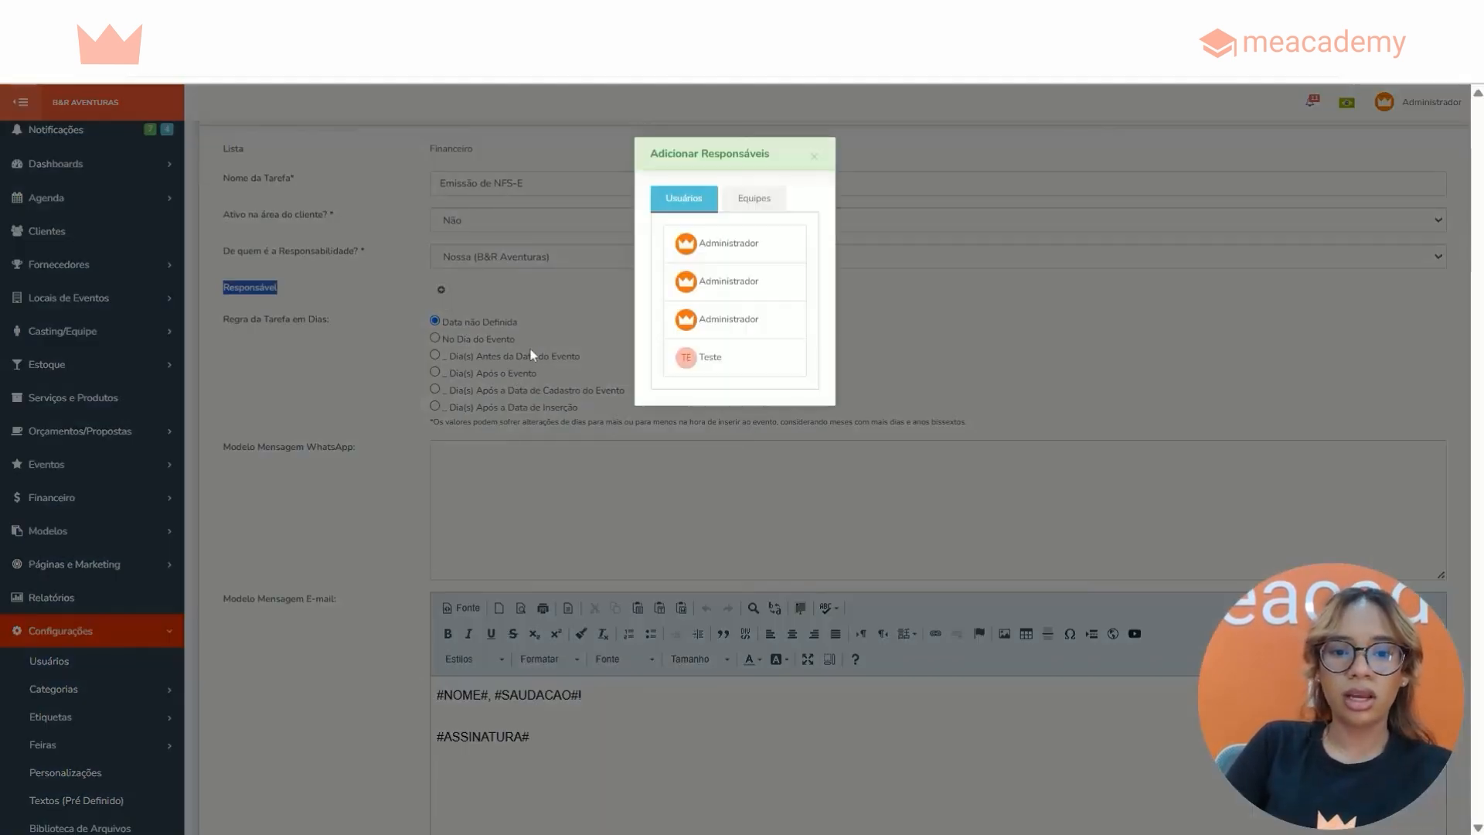
left_click(699, 357)
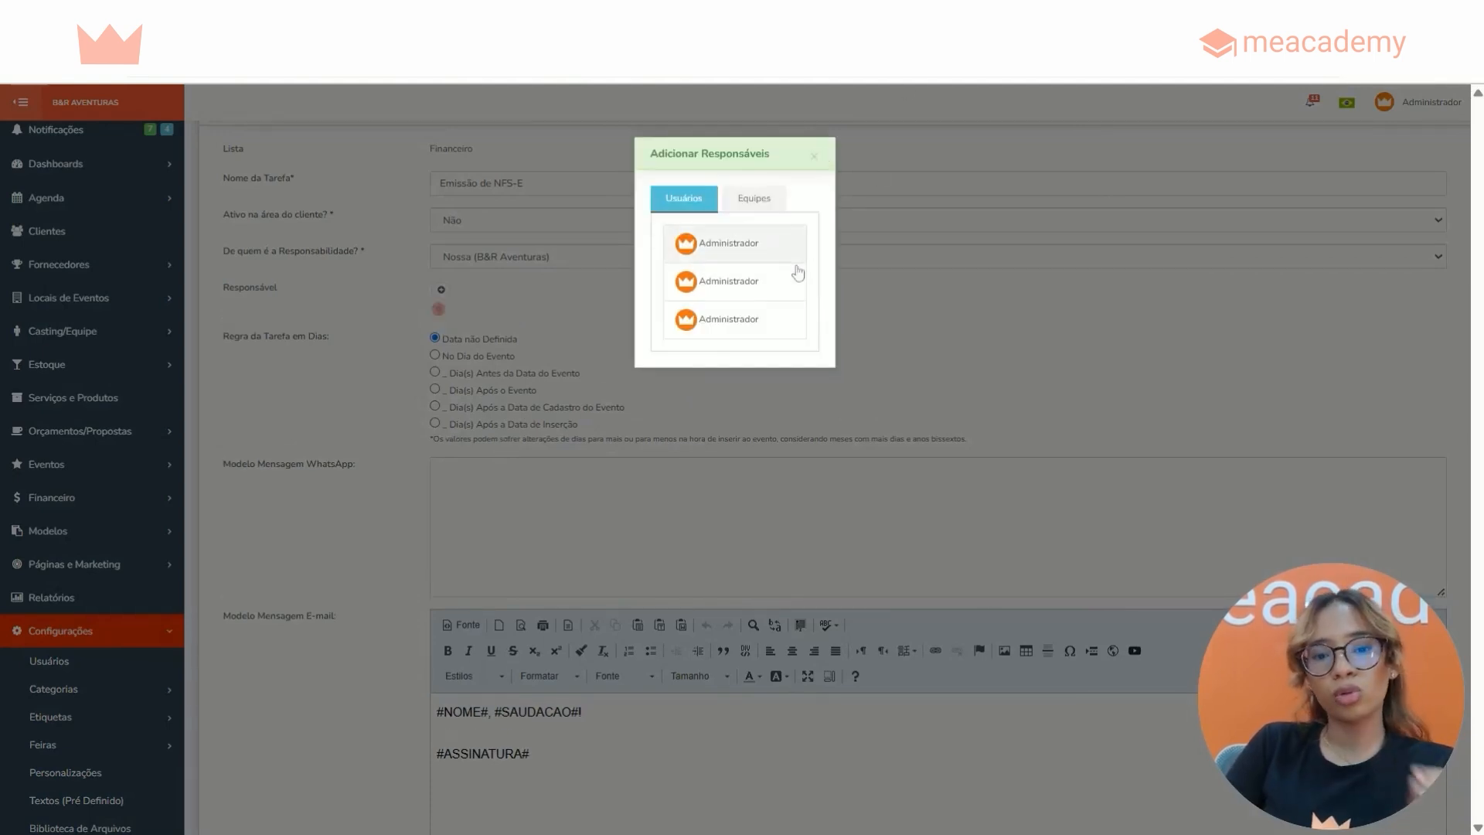
left_click(815, 157)
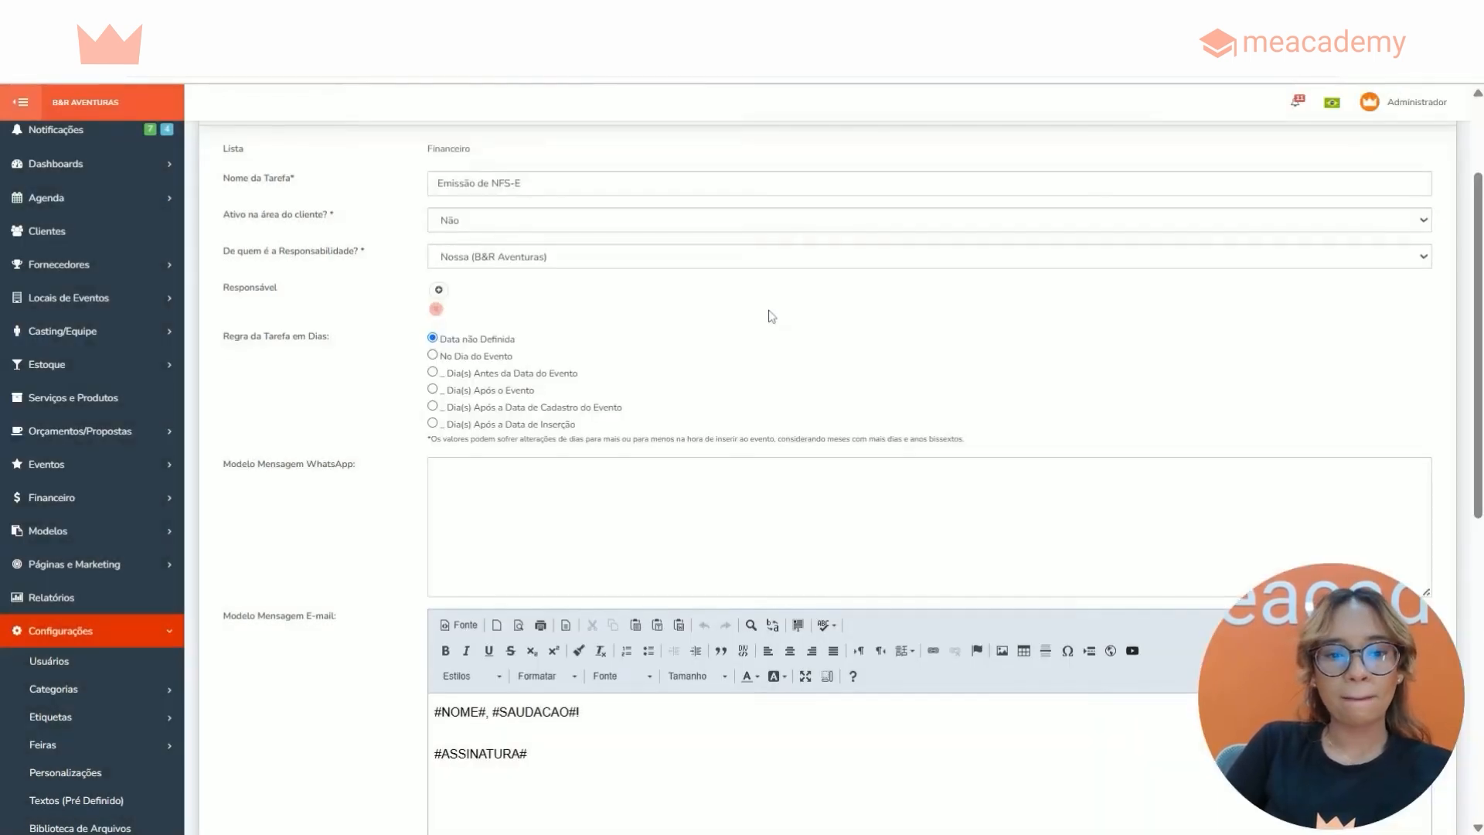
Set the task's day rule to 10 days before the event date (Dia(s) Antes da Data do Evento).
scroll(771, 313, "down", 1)
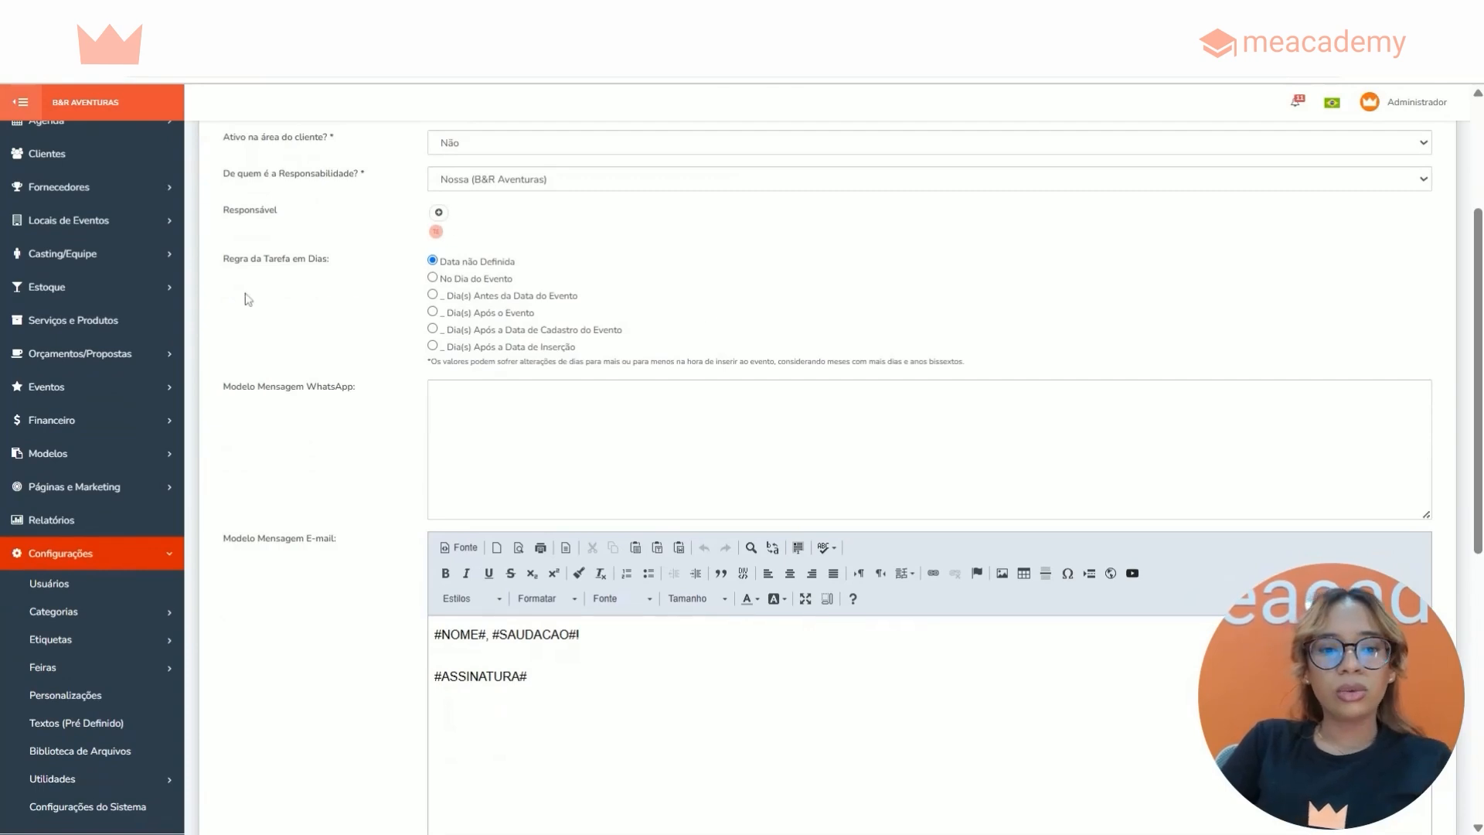
left_click_drag(225, 260, 330, 273)
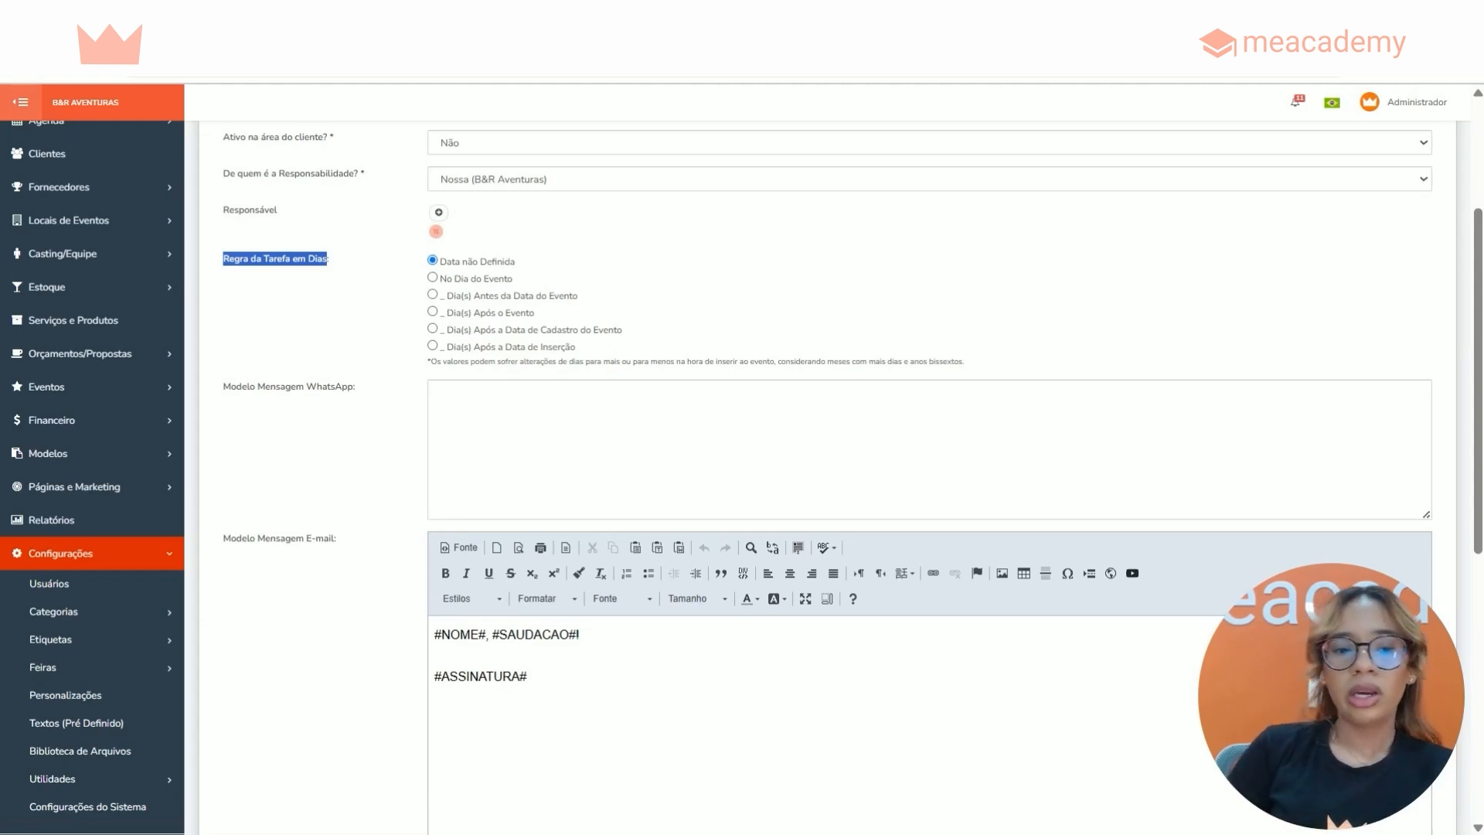
left_click(716, 284)
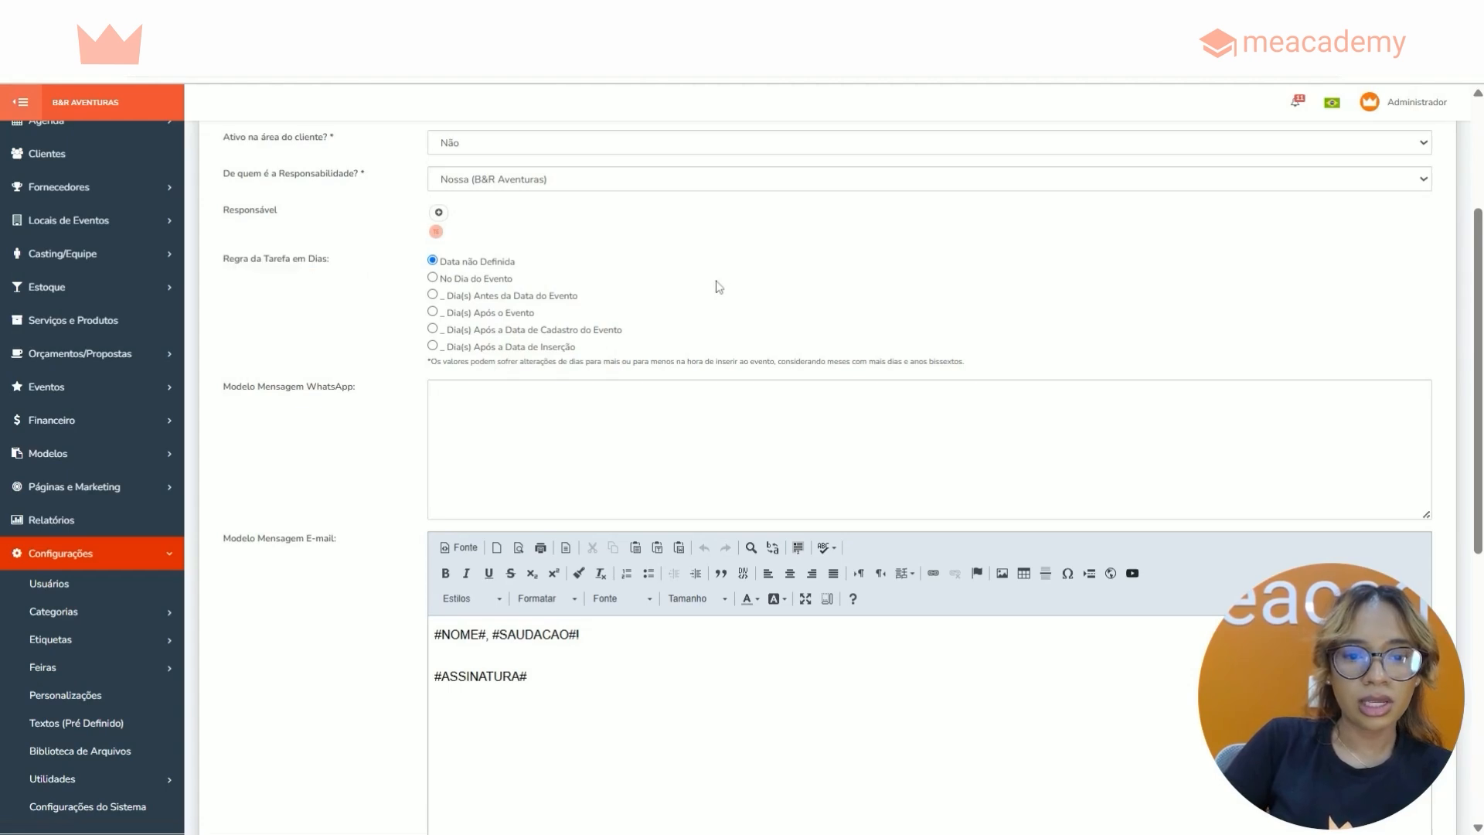
left_click_drag(583, 297, 447, 296)
left_click(433, 295)
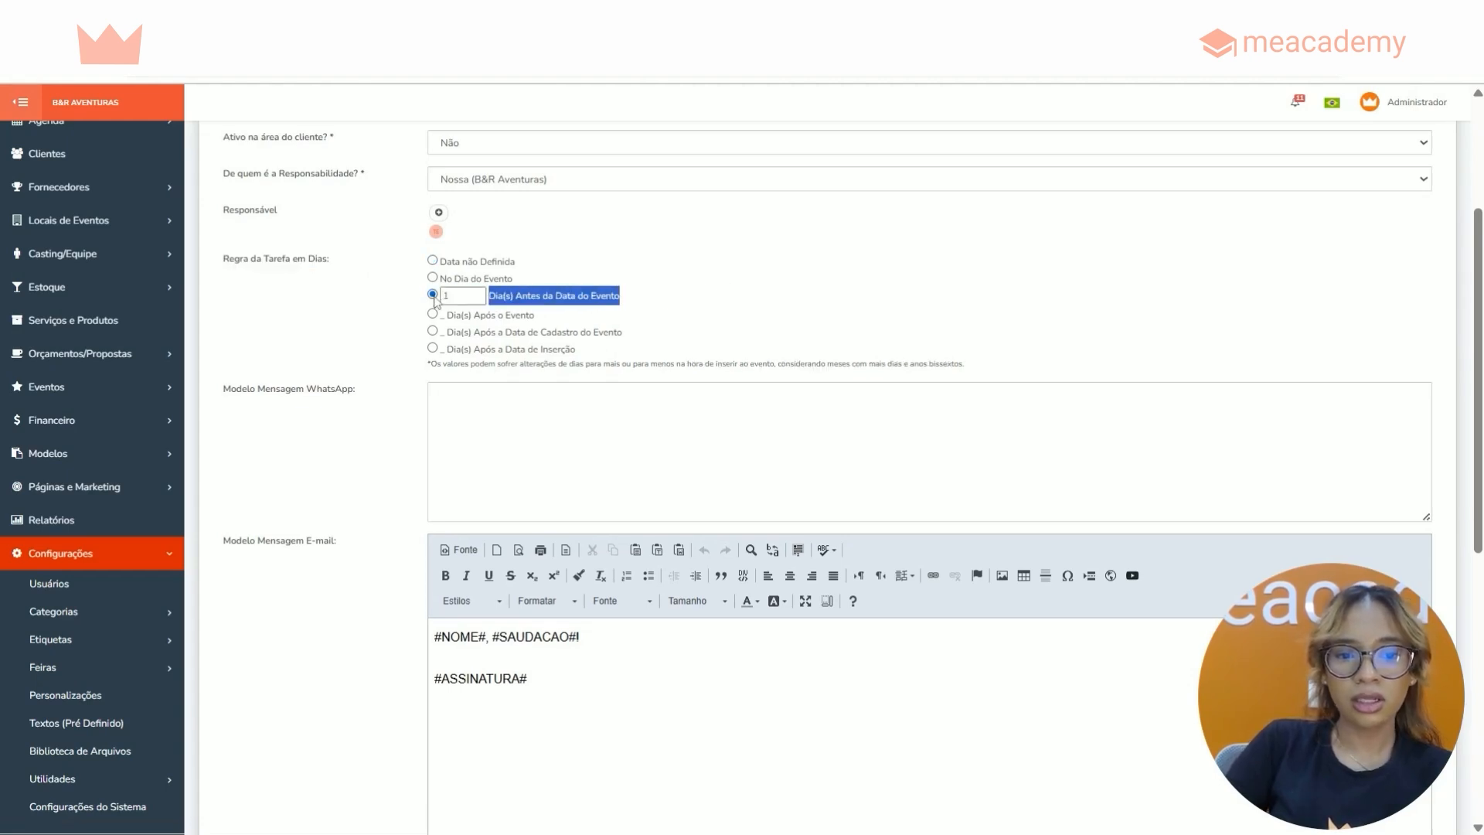
left_click(446, 295)
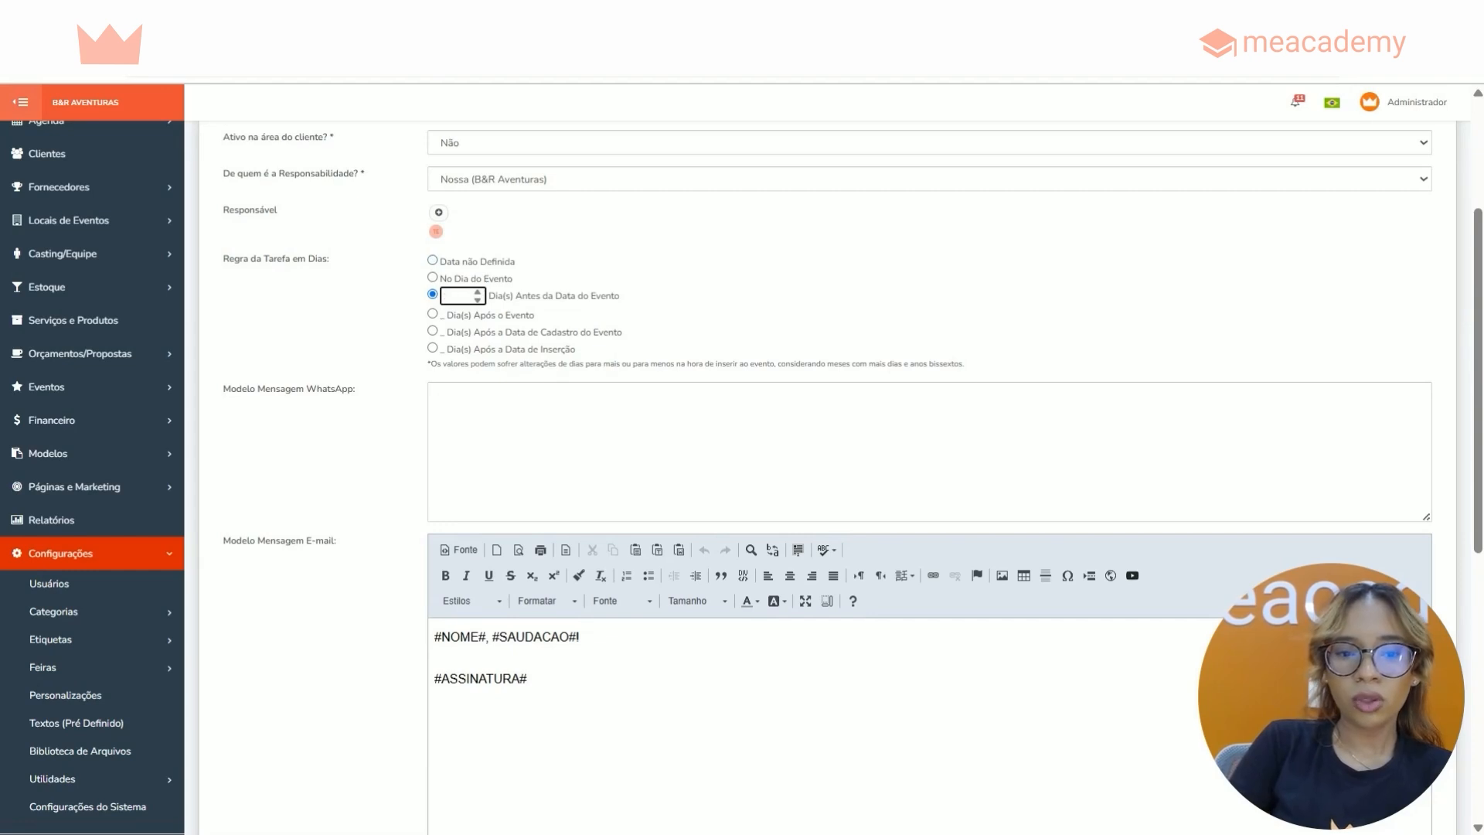
type("10")
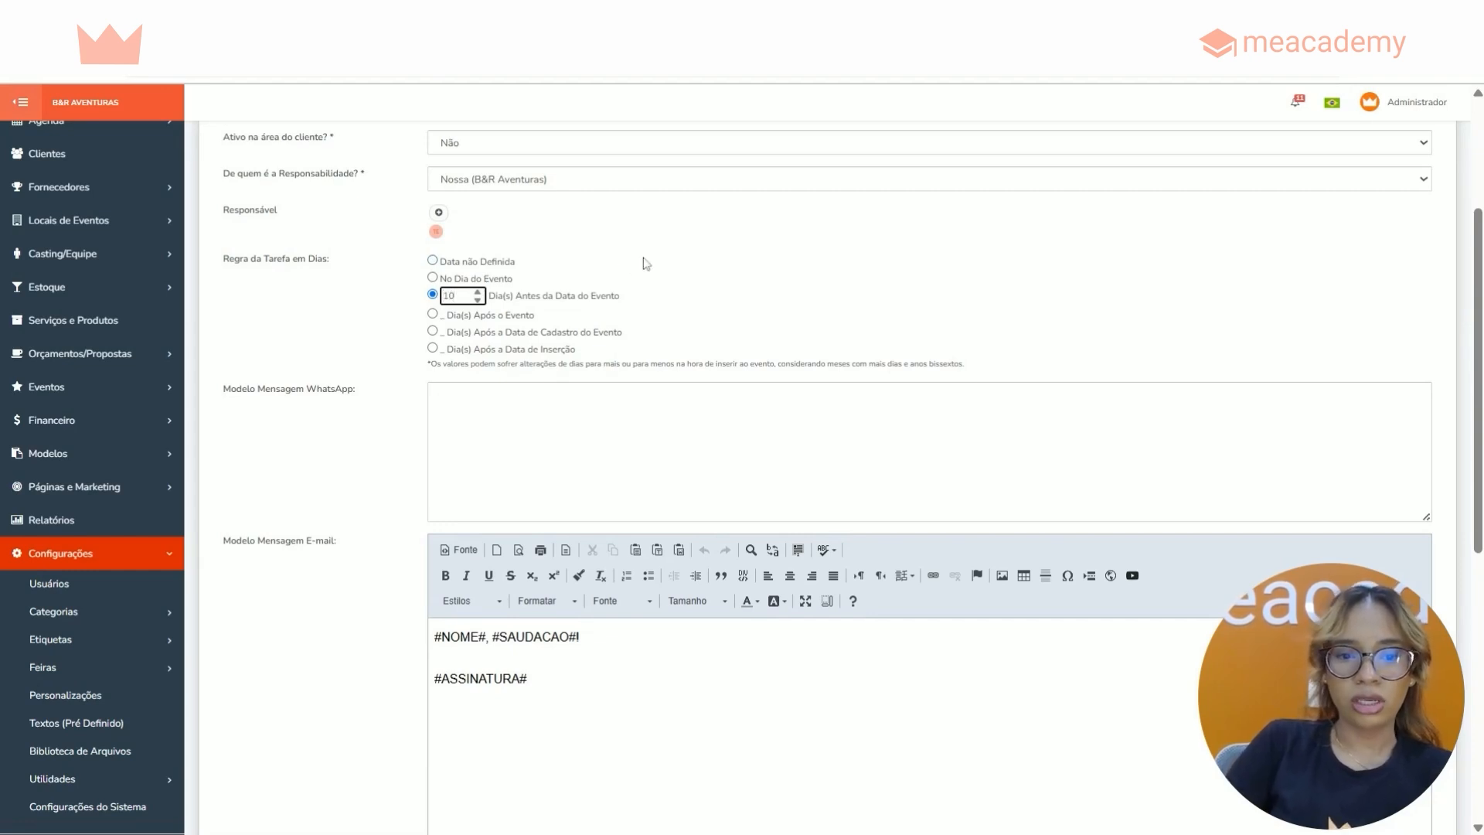
left_click(646, 260)
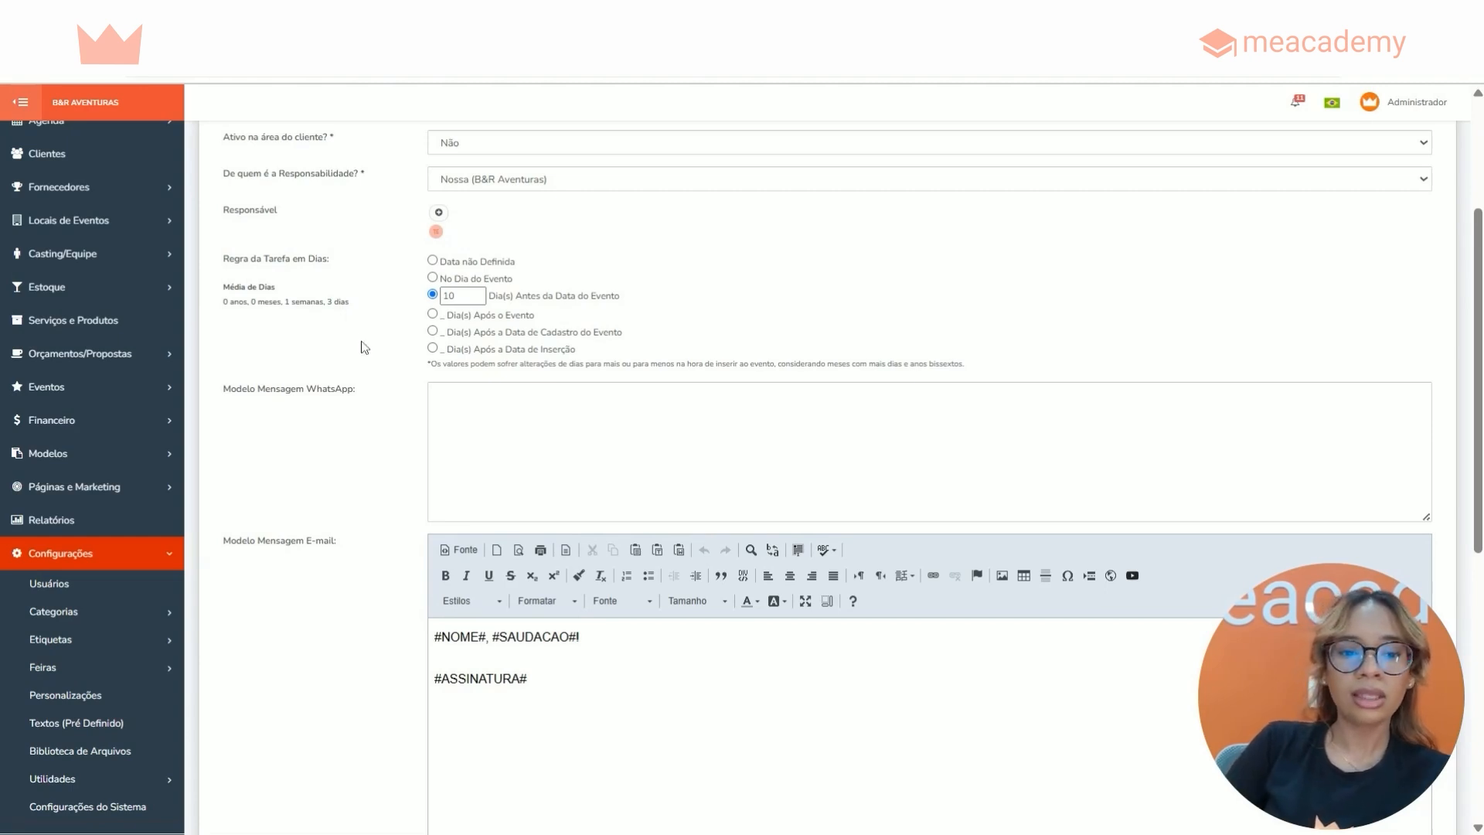
Save the Emissão de NFS-E task with the default e-mail message template.
scroll(365, 347, "down", 3)
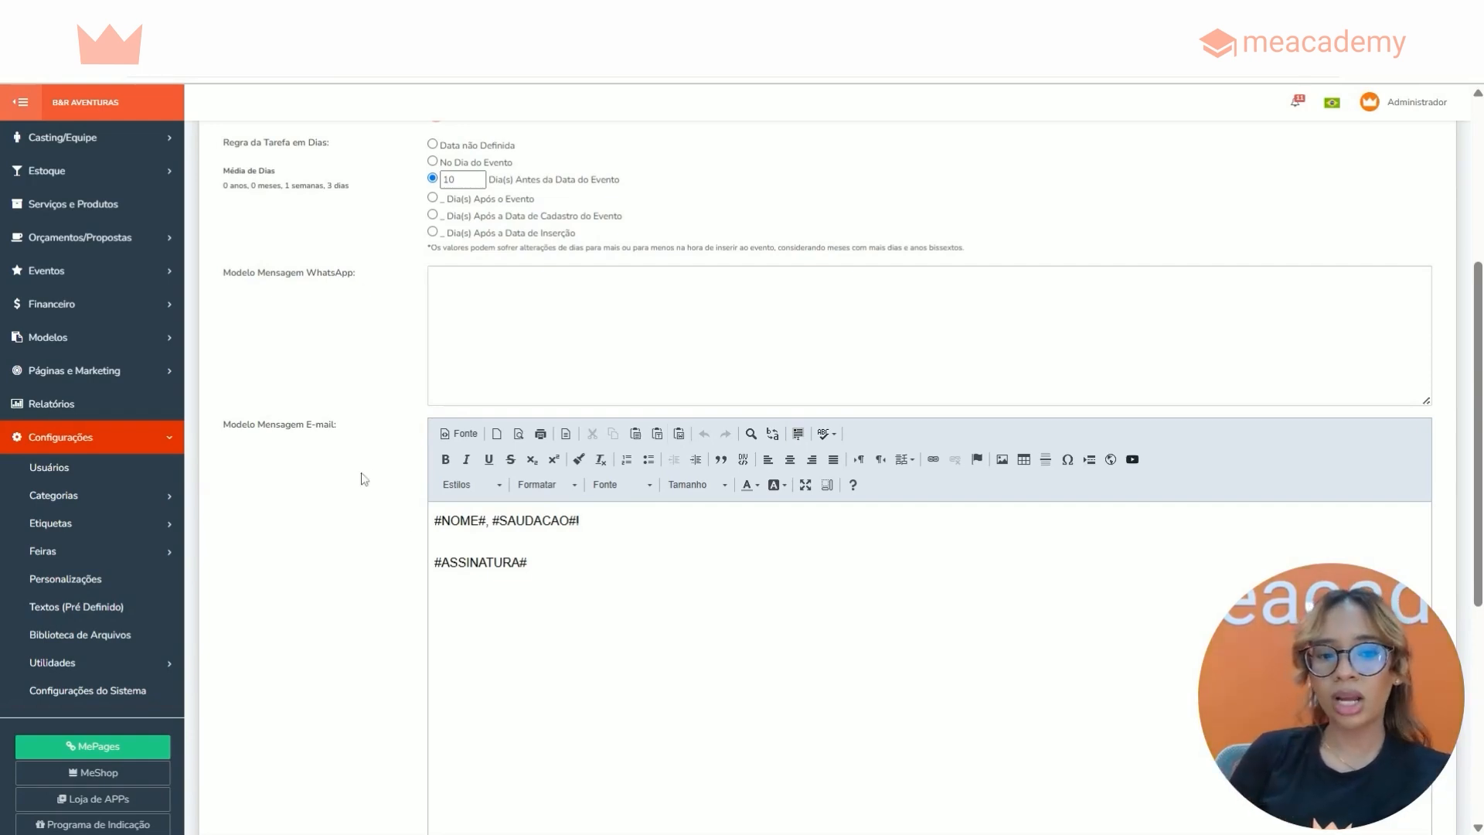
scroll(363, 487, "down", 3)
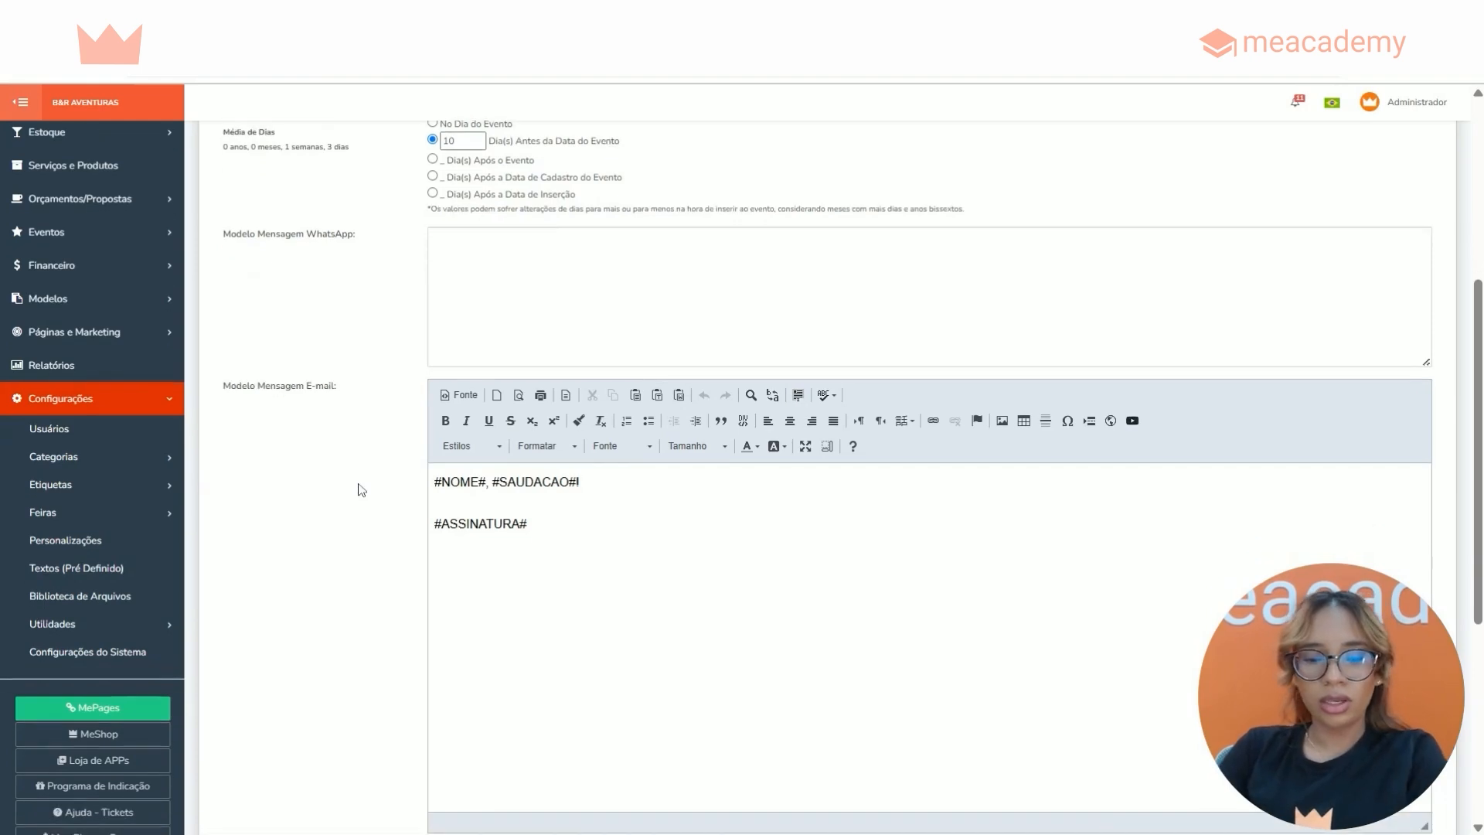
scroll(362, 489, "down", 5)
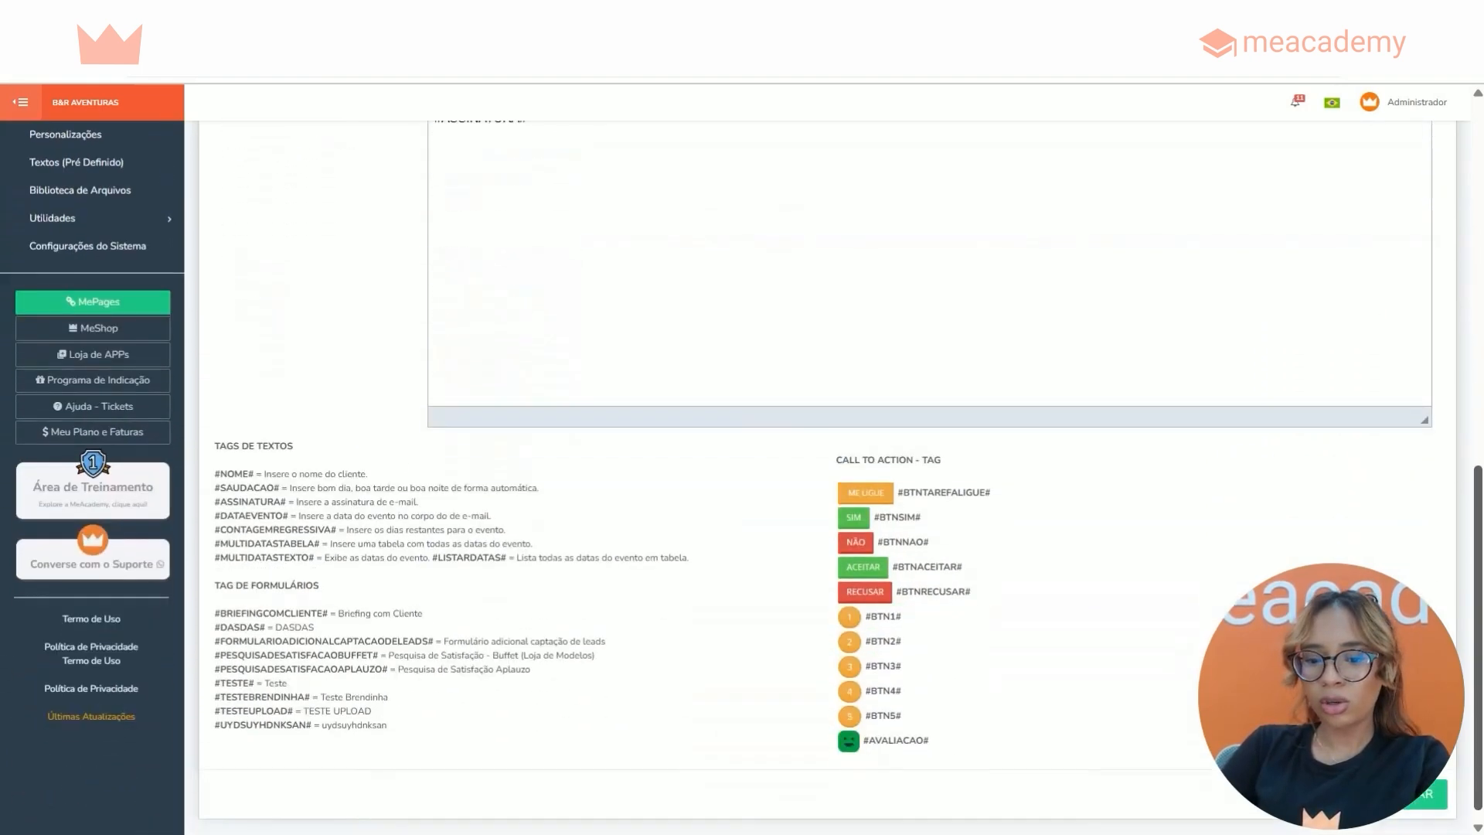
left_click_drag(1286, 748, 1218, 676)
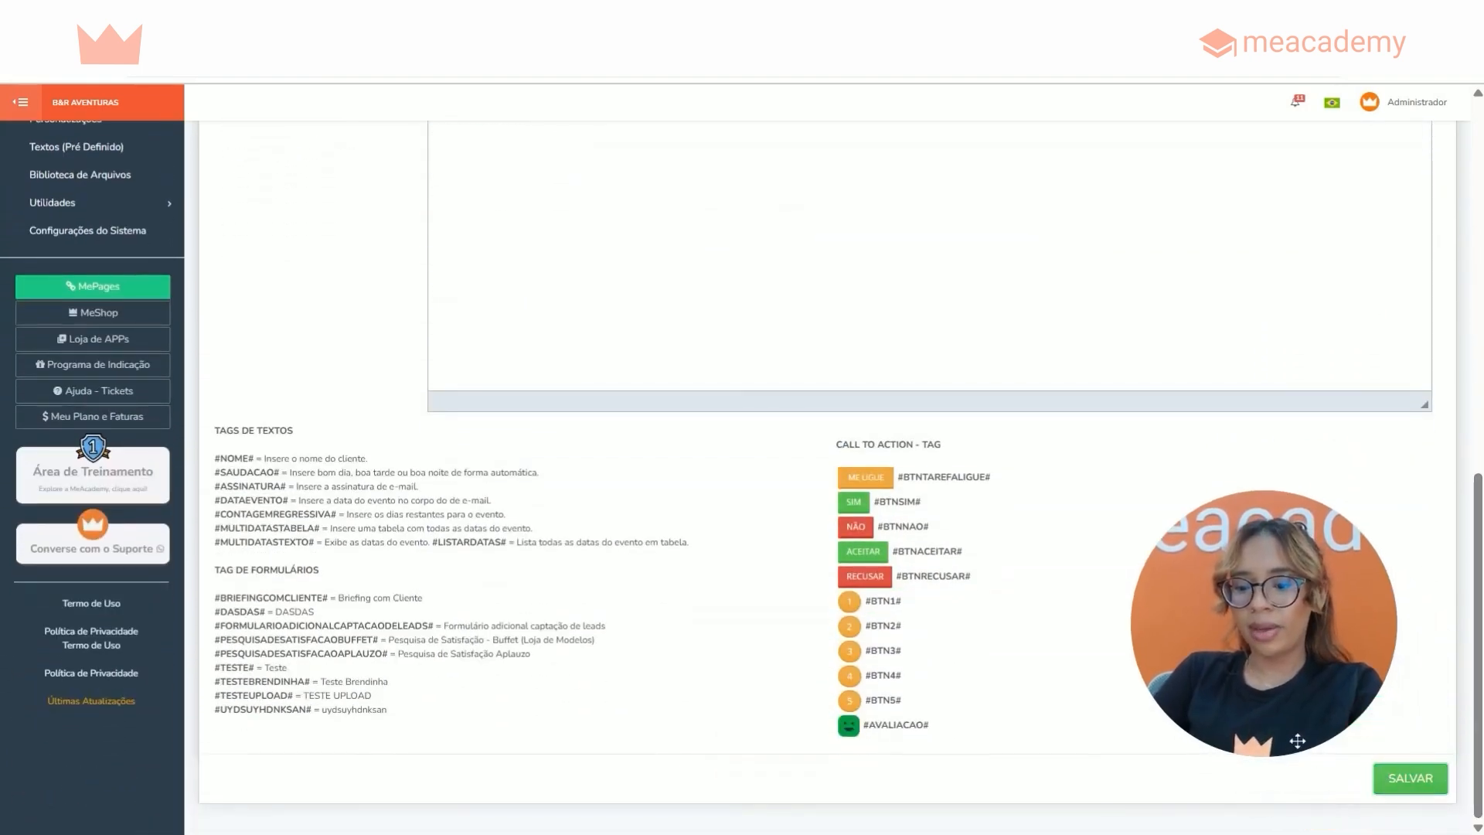
left_click(1410, 778)
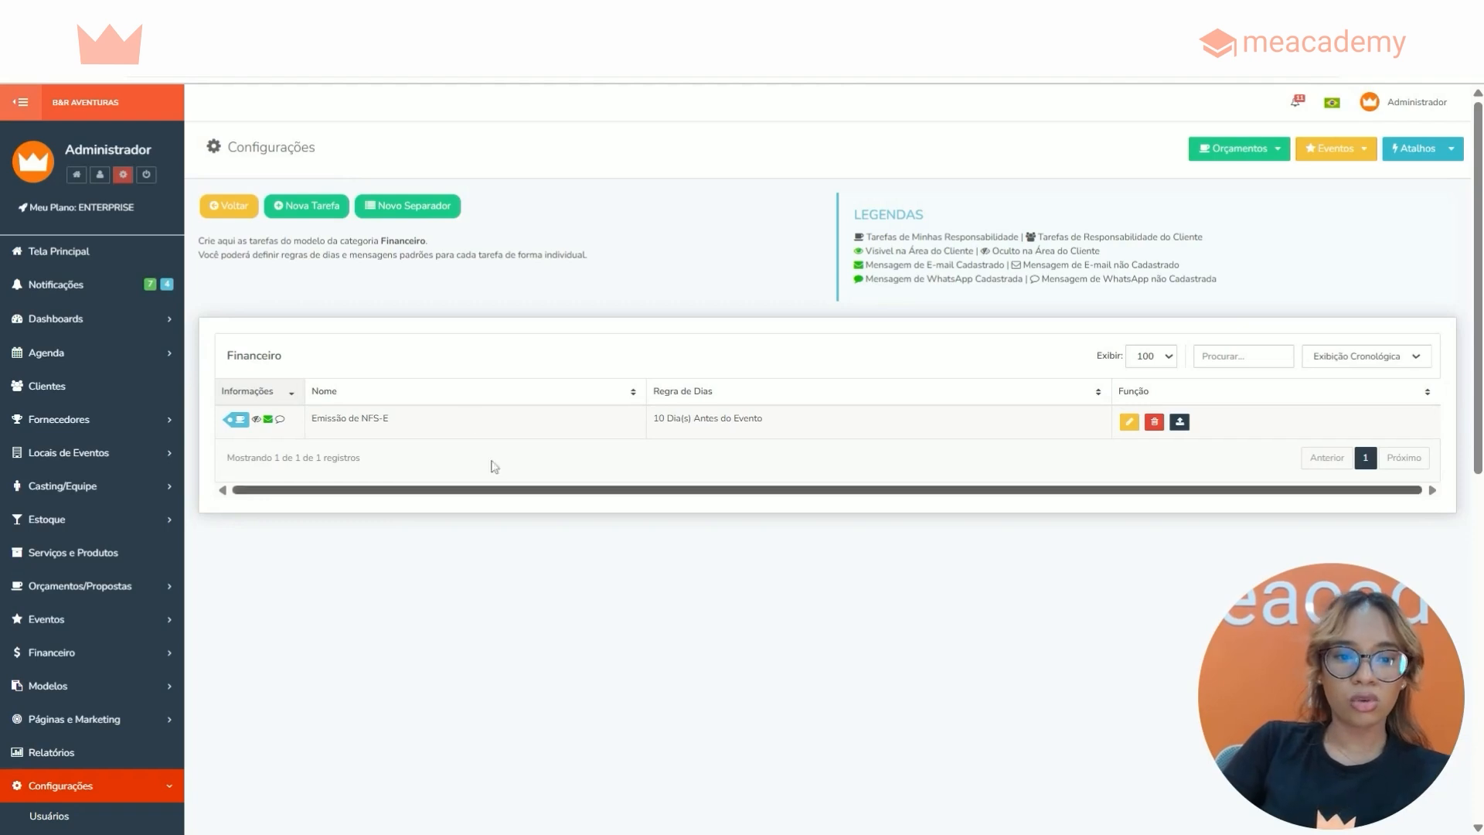
Start another task in the Financeiro checklist model and name it Conferir pagamentos do cliente.
left_click(320, 211)
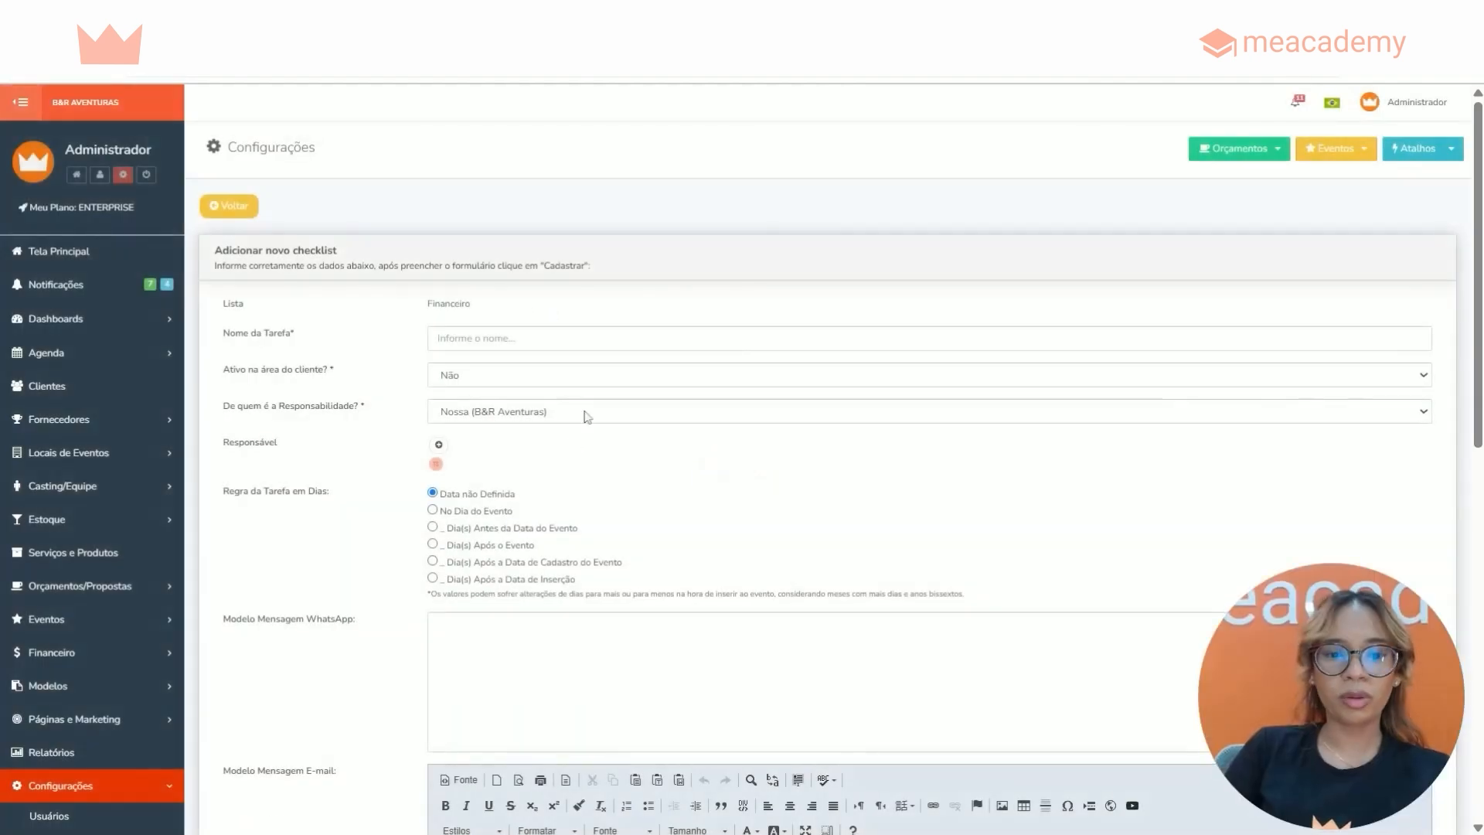
left_click(587, 338)
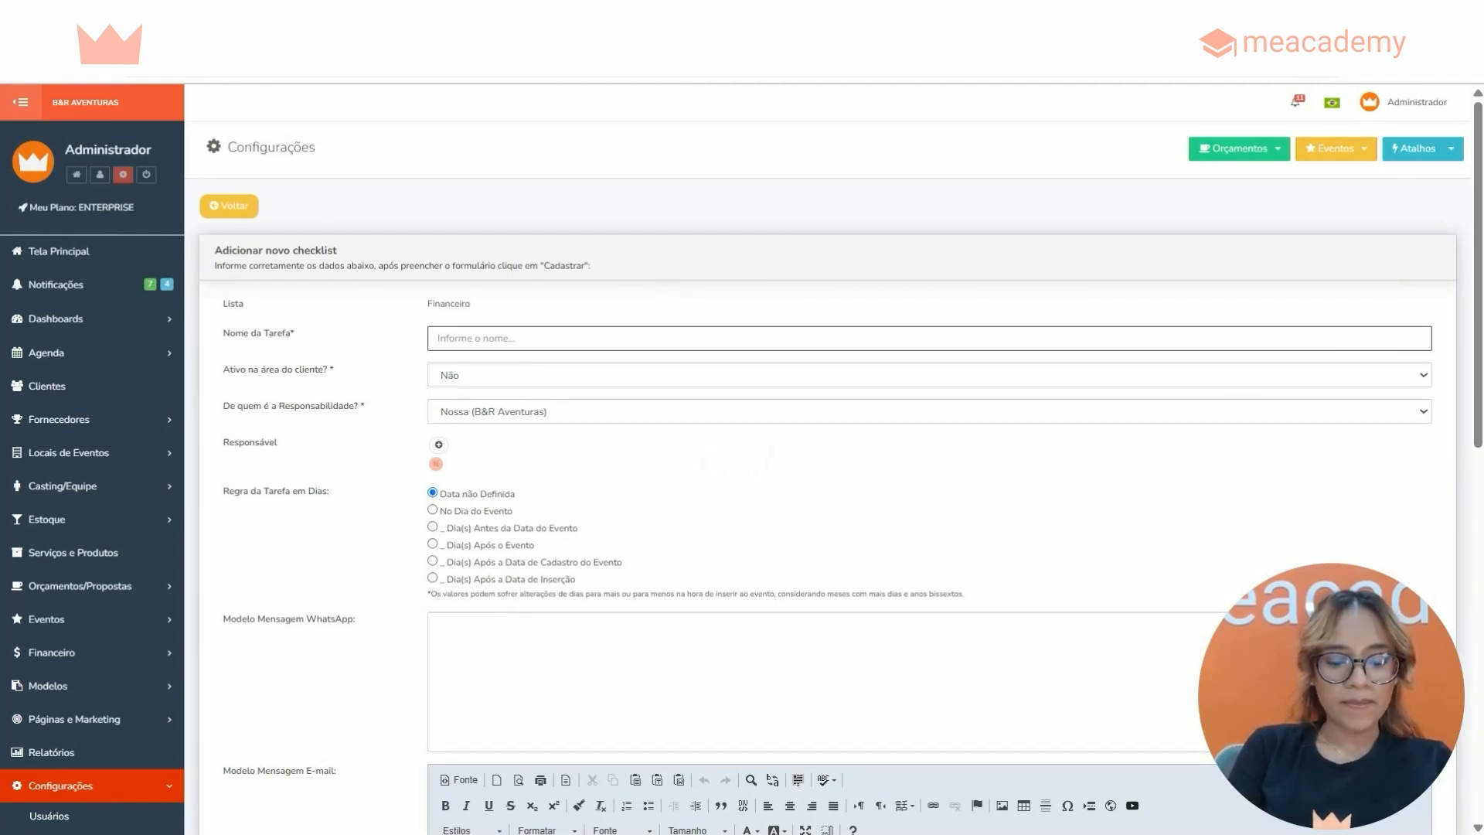
type("Conferir")
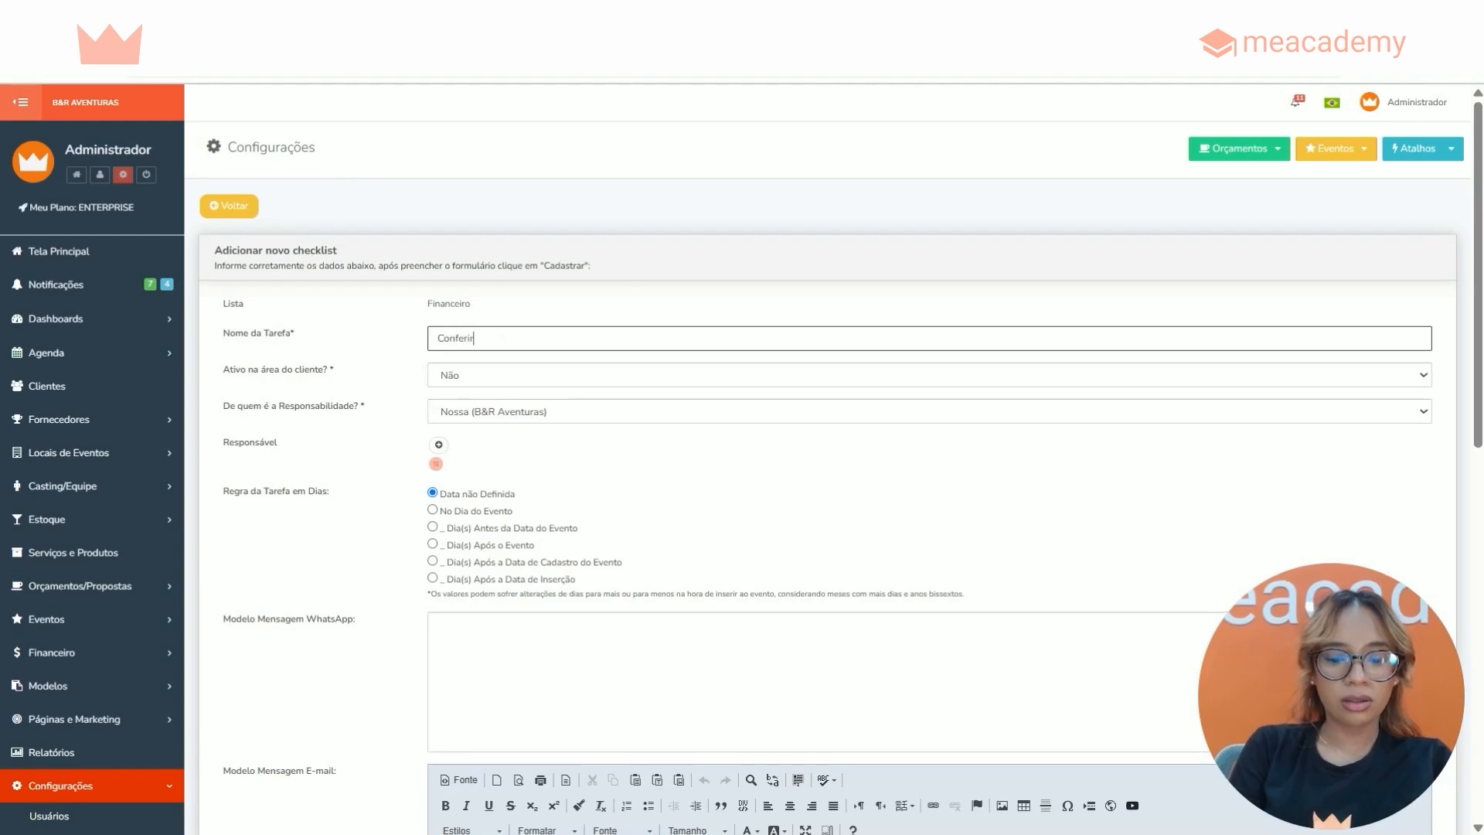
type(" pagamentos do client")
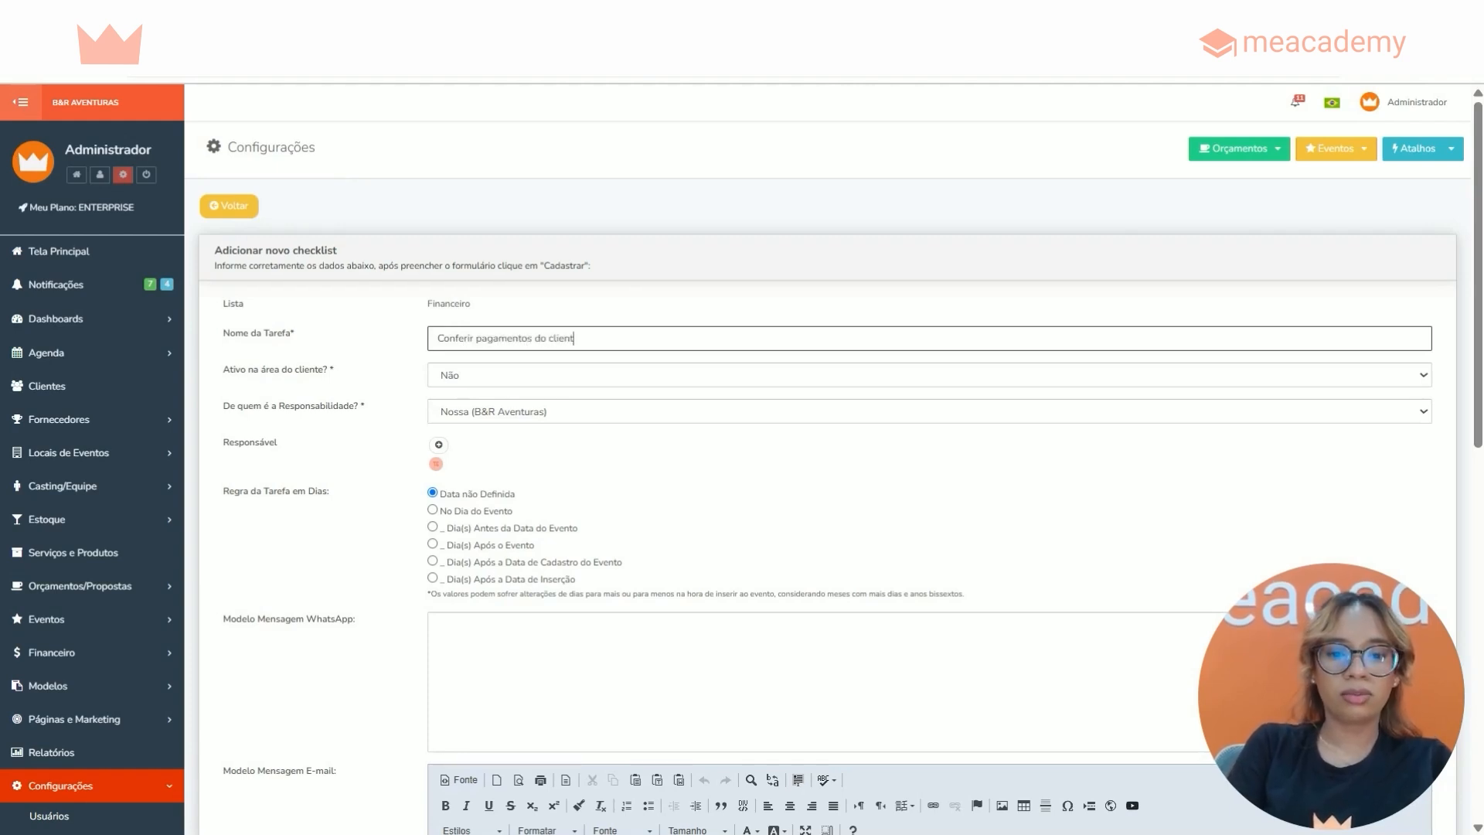
type("e")
left_click(620, 272)
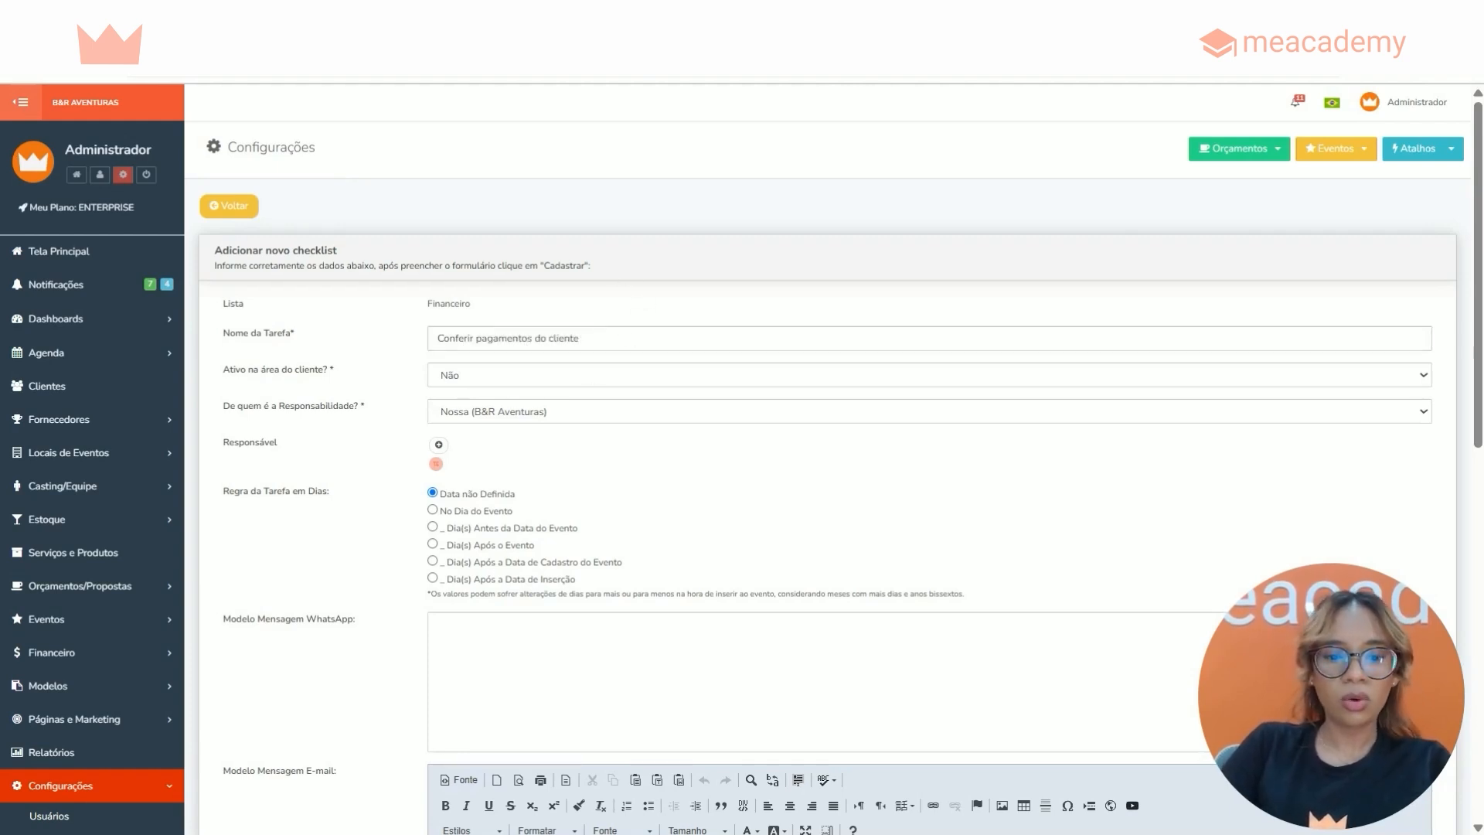
Set the Conferir pagamentos do cliente task's day rule to 30 days before the event date and save the task.
left_click(432, 527)
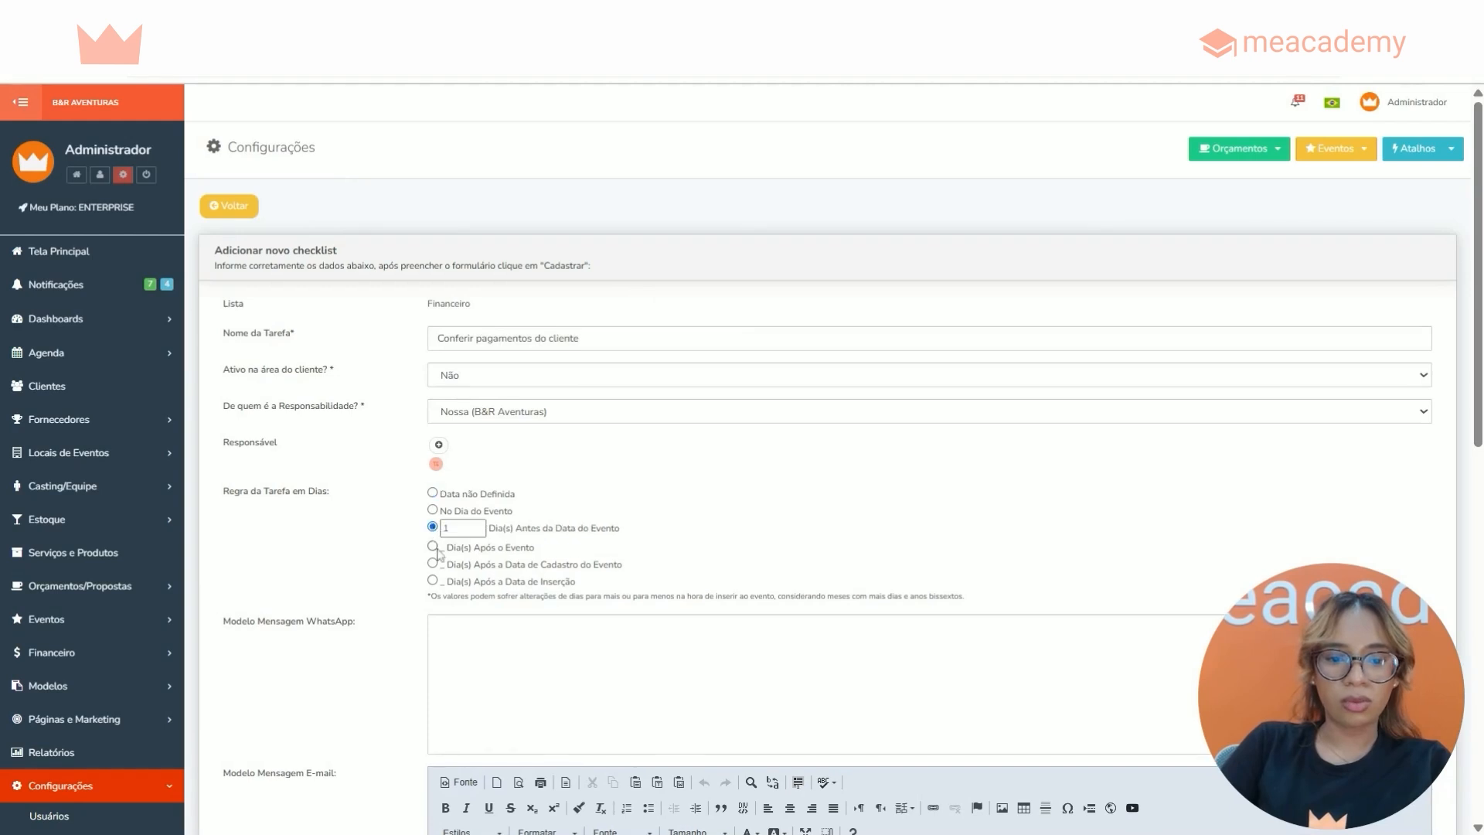
left_click(449, 528)
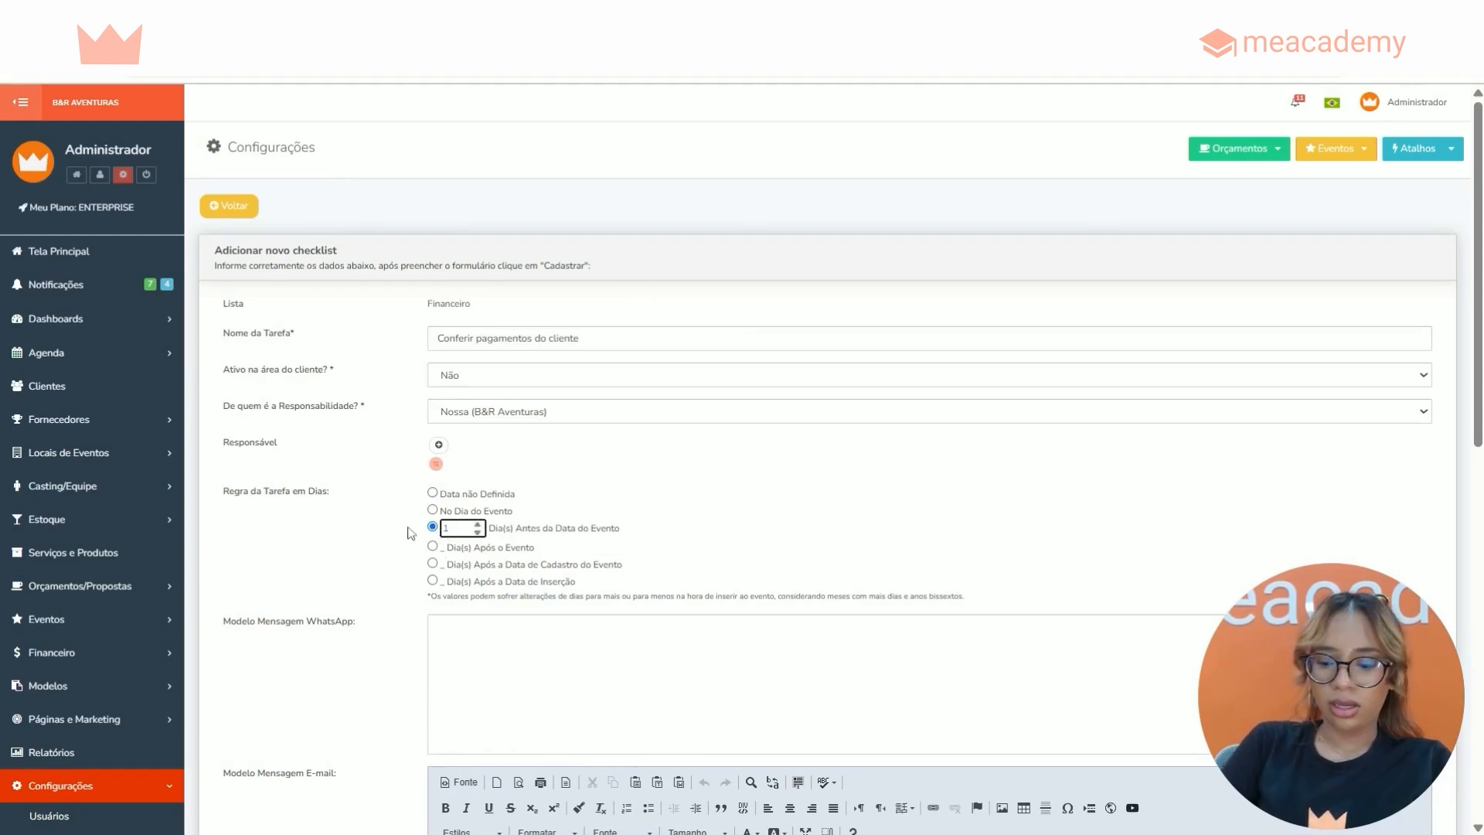
type("3")
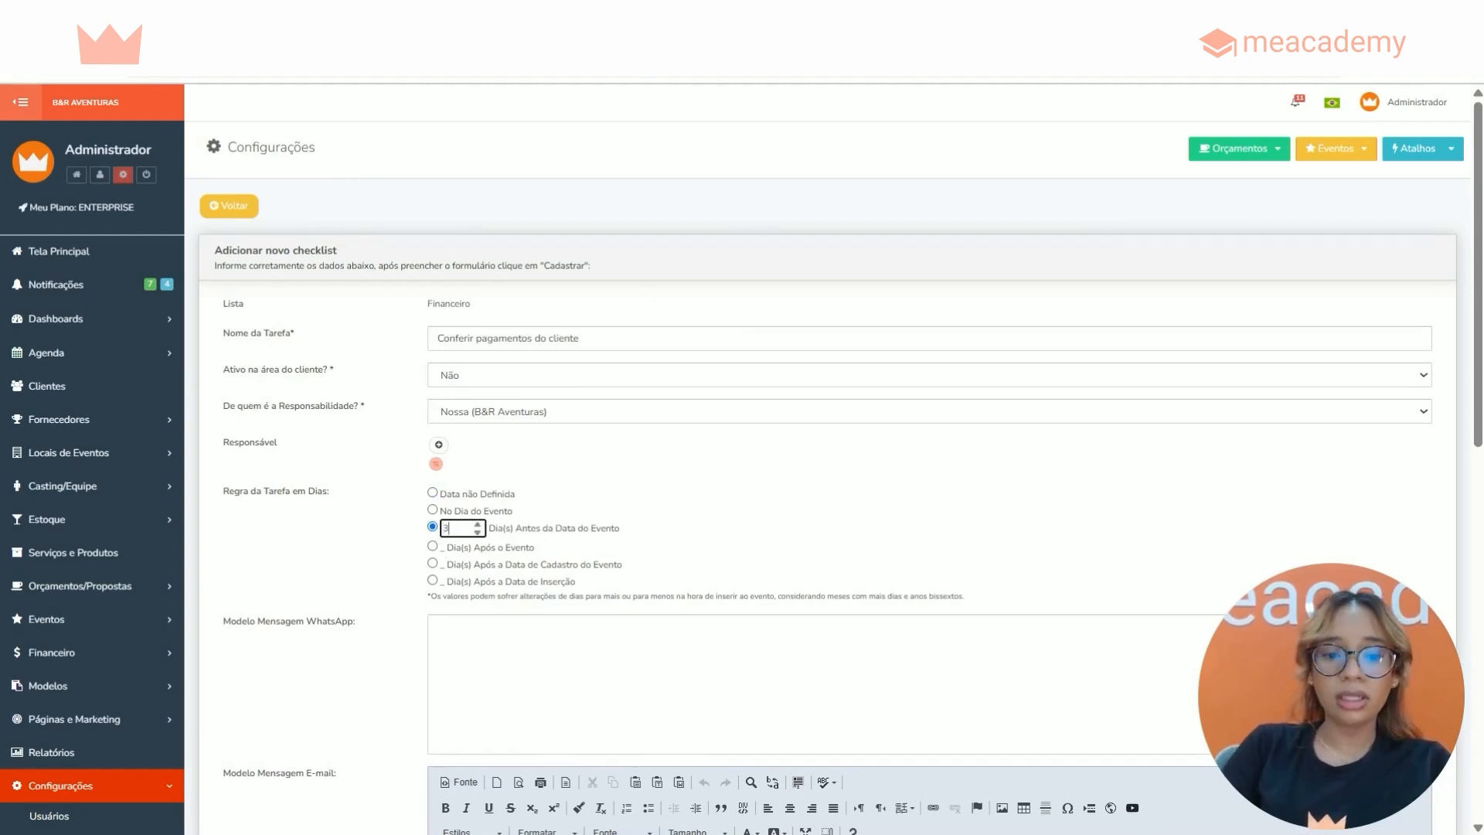
type("0")
left_click(856, 245)
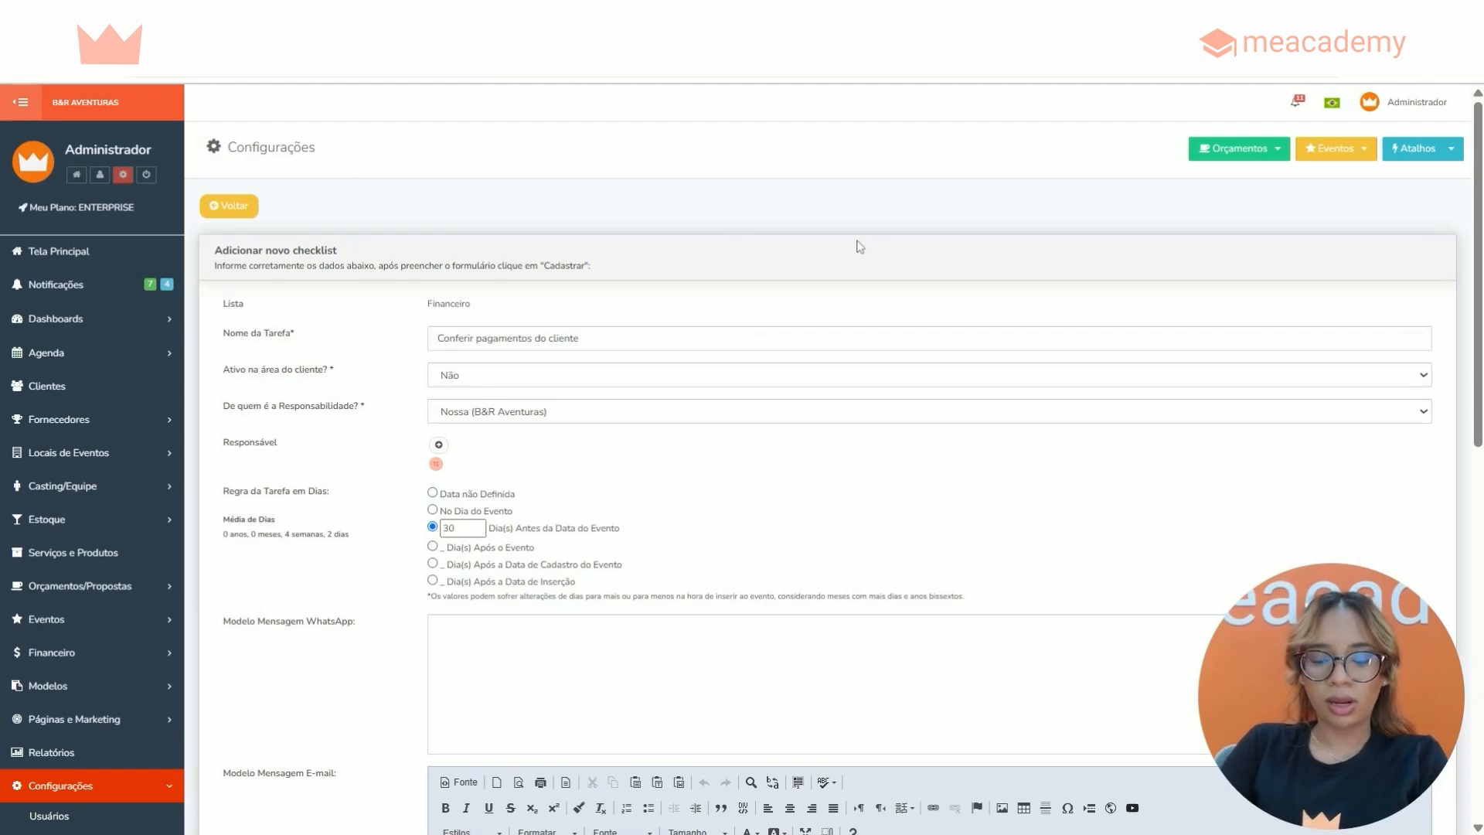
scroll(856, 245, "down", 3)
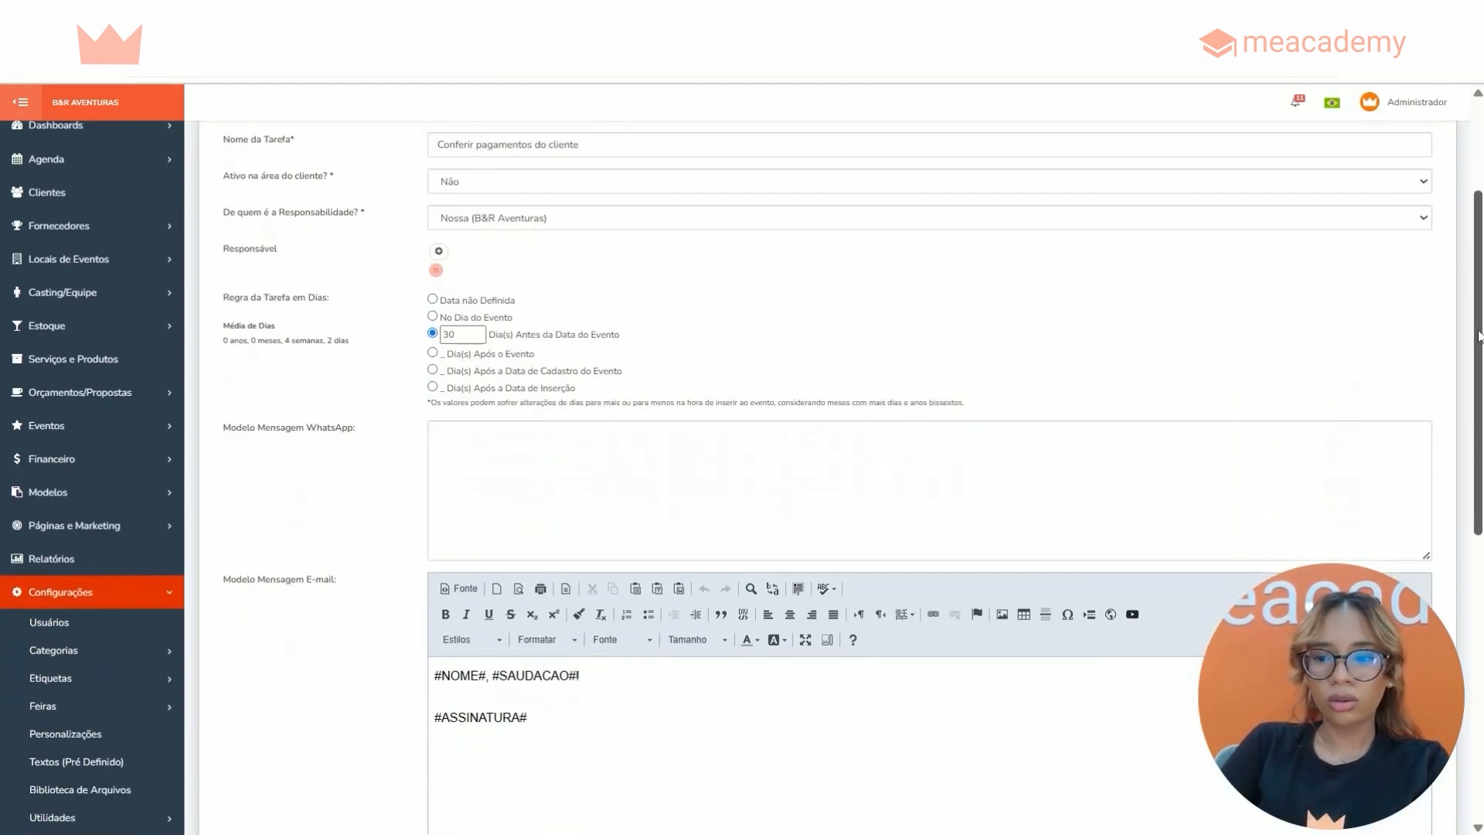
scroll(1478, 336, "down", 10)
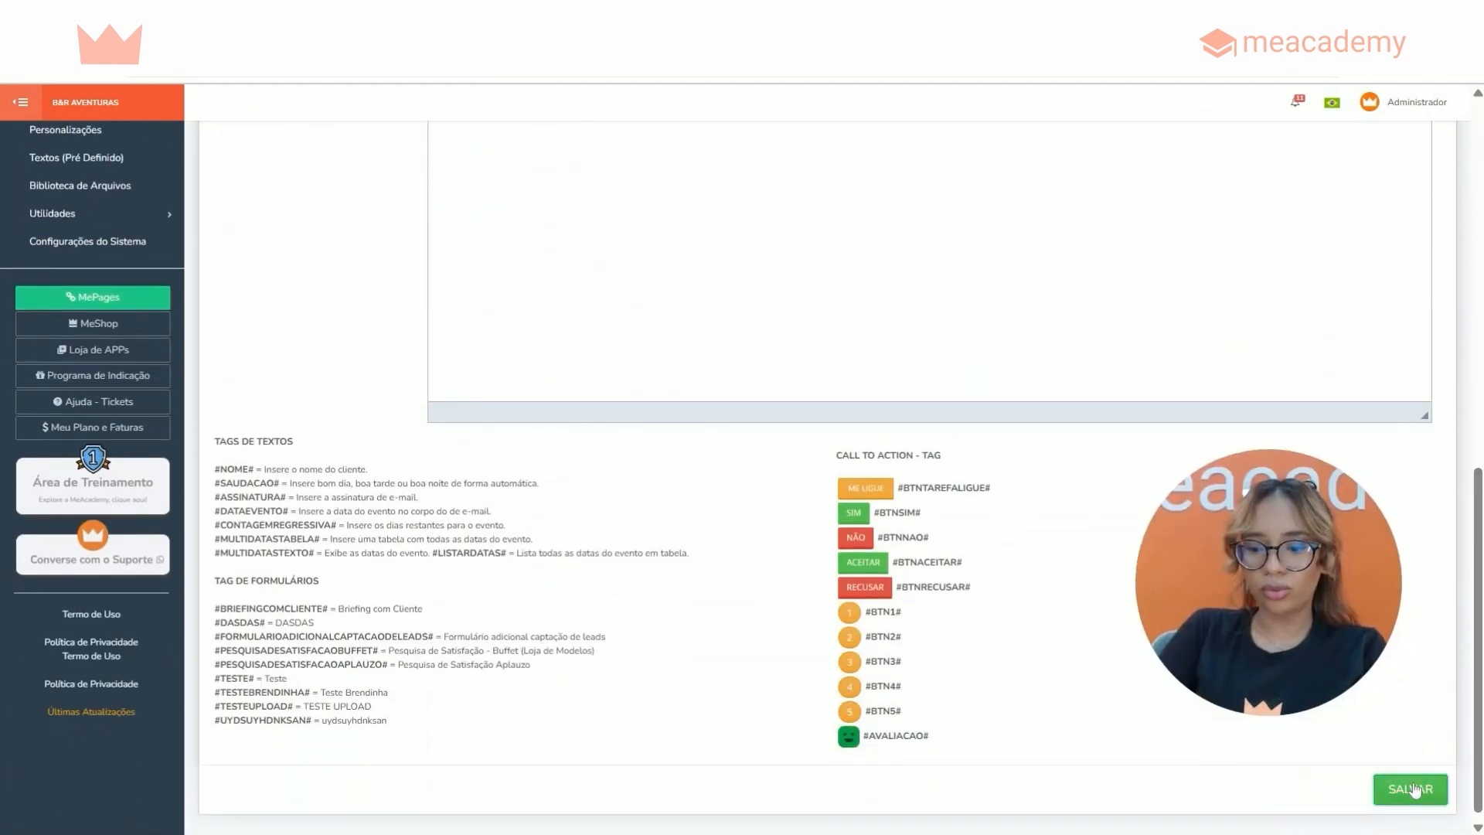
left_click(1413, 790)
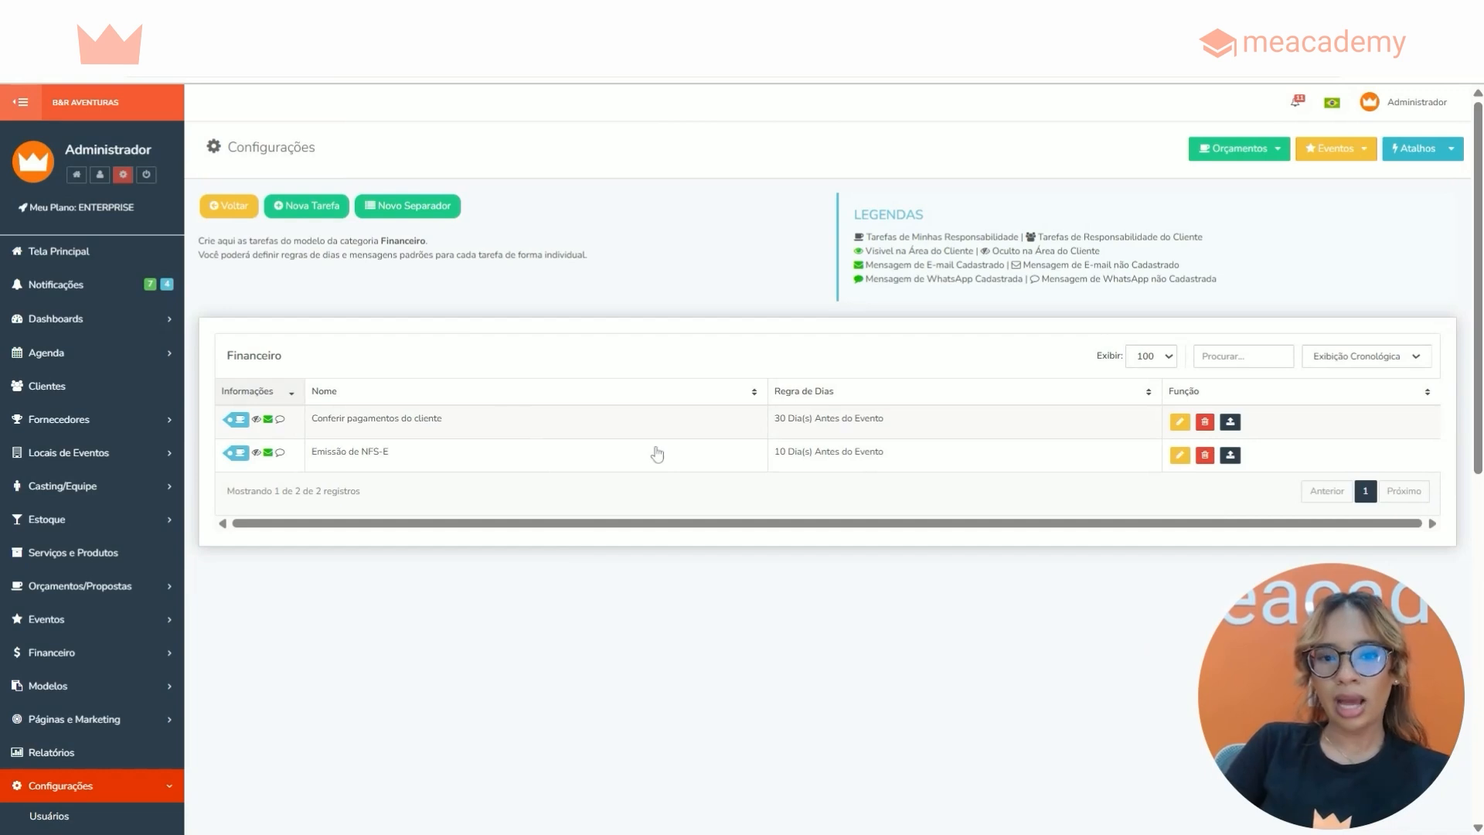
Reorder the Financeiro model's tasks so that Emissão de NFS-E comes before Conferir pagamentos do cliente.
left_click_drag(621, 425, 706, 480)
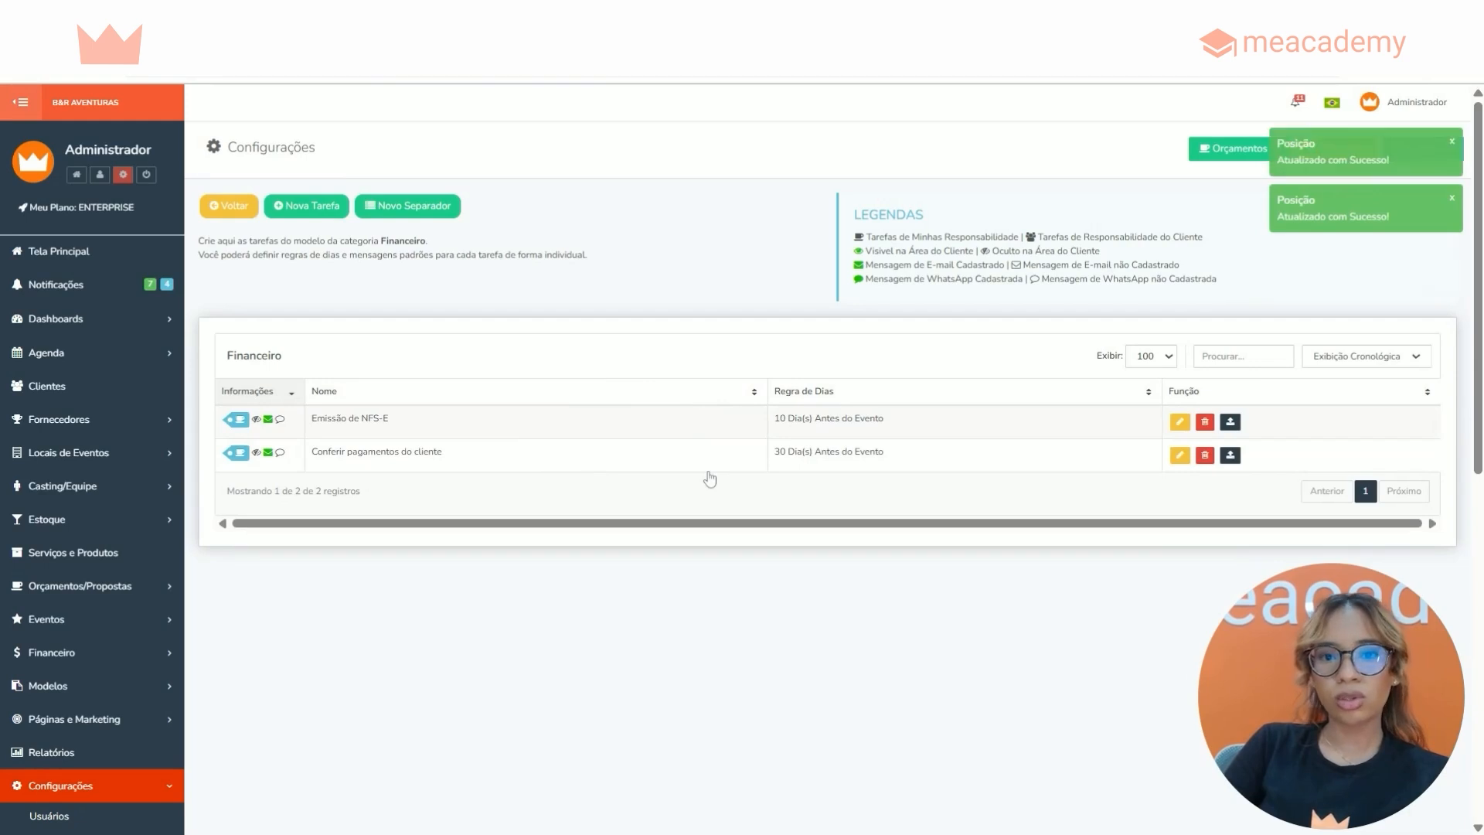
left_click_drag(433, 466, 424, 421)
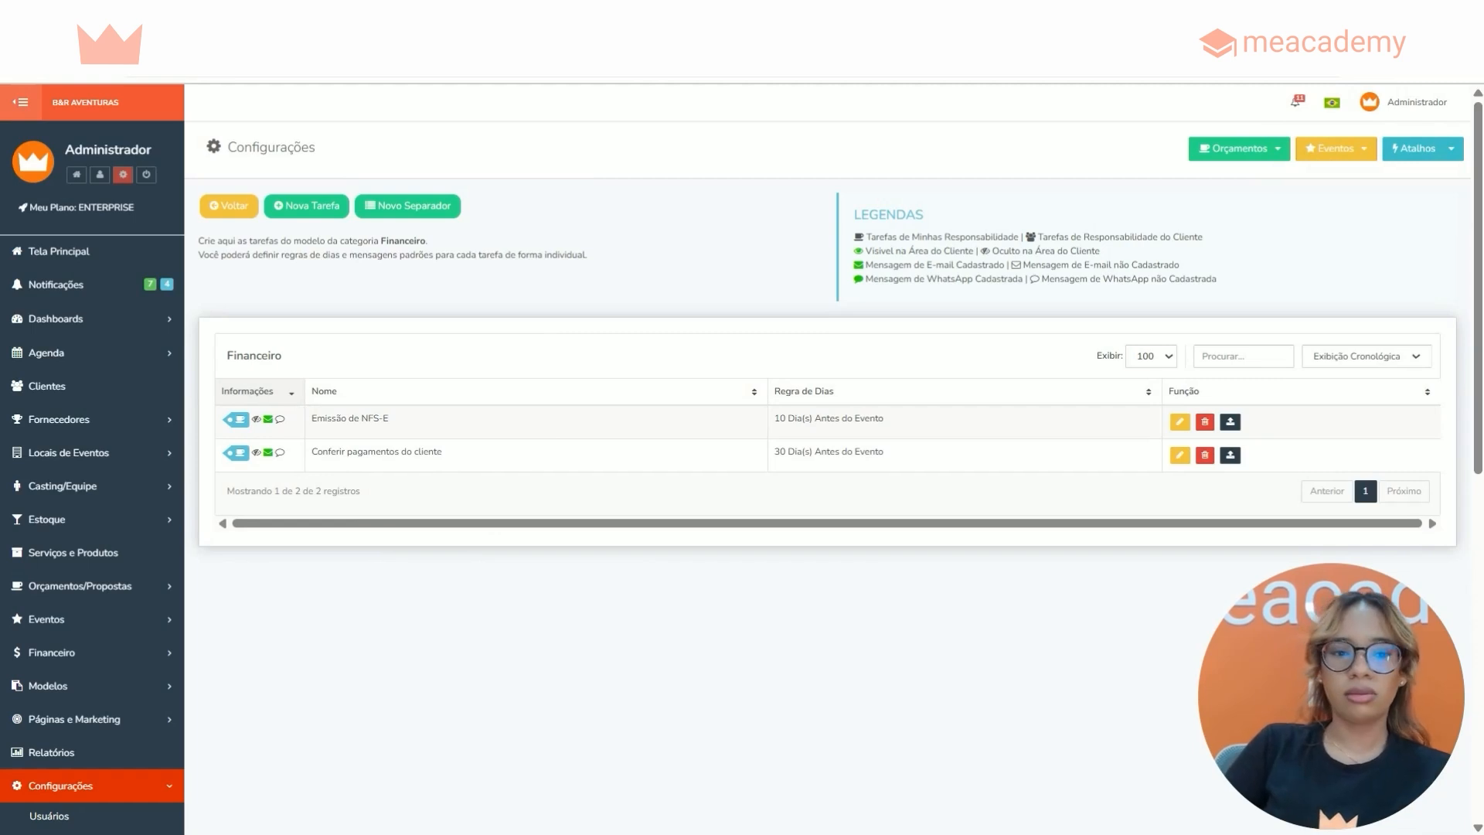
Open the Checklist of the upcoming birthday event dated 31/03/2025.
left_click(1326, 150)
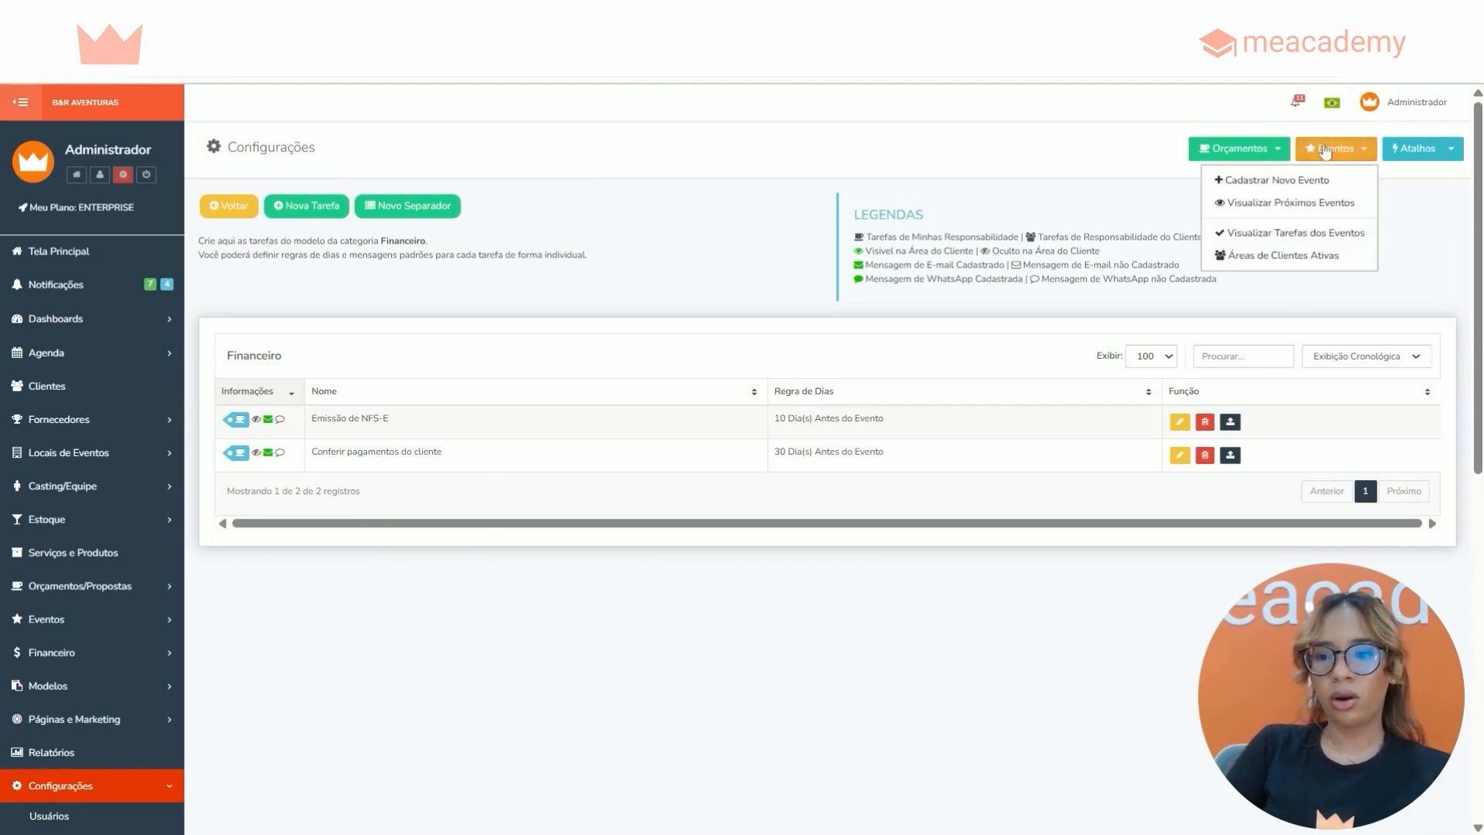
left_click(1318, 206)
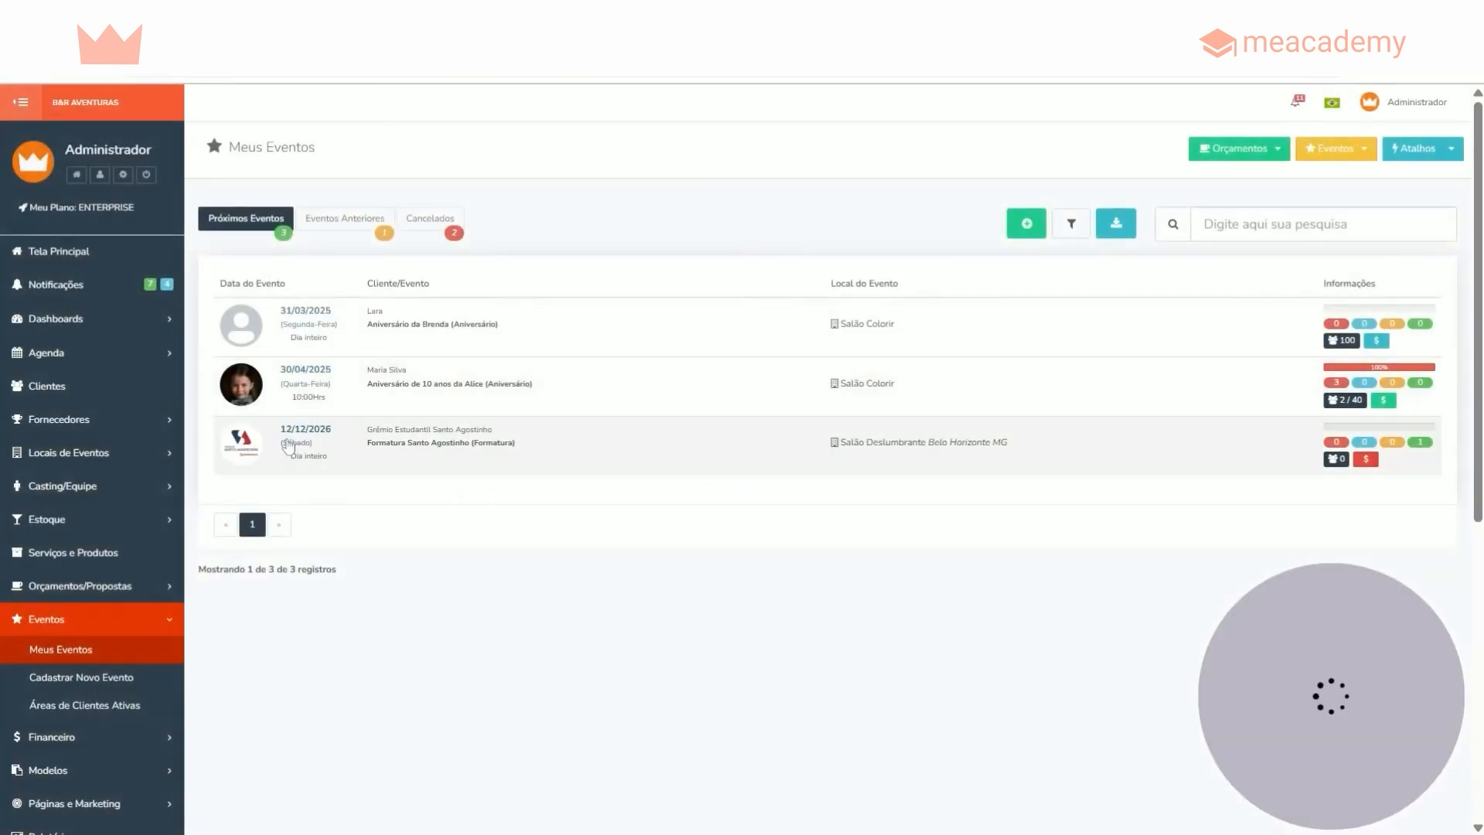
left_click(321, 317)
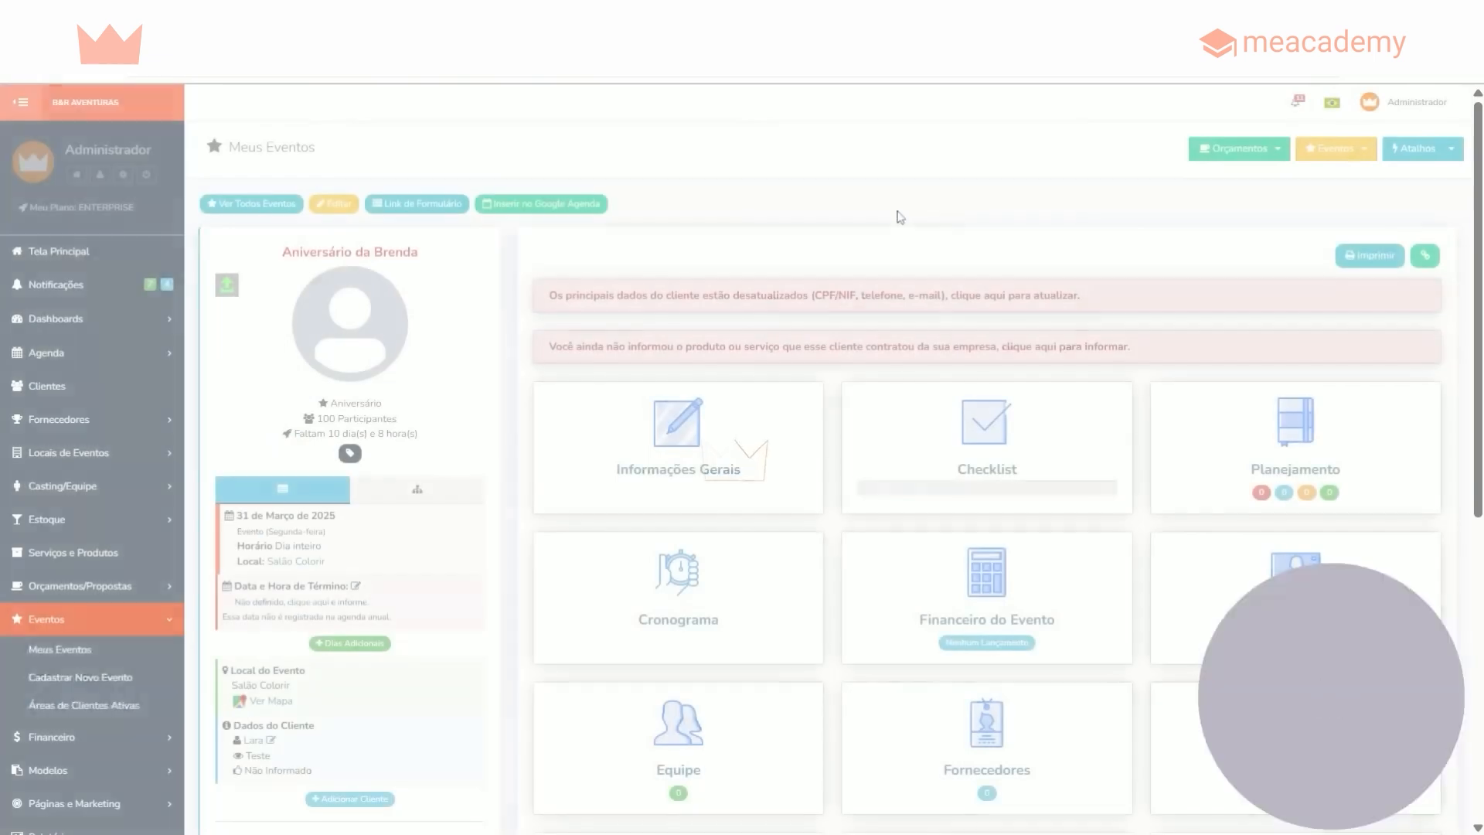
scroll(900, 218, "down", 1)
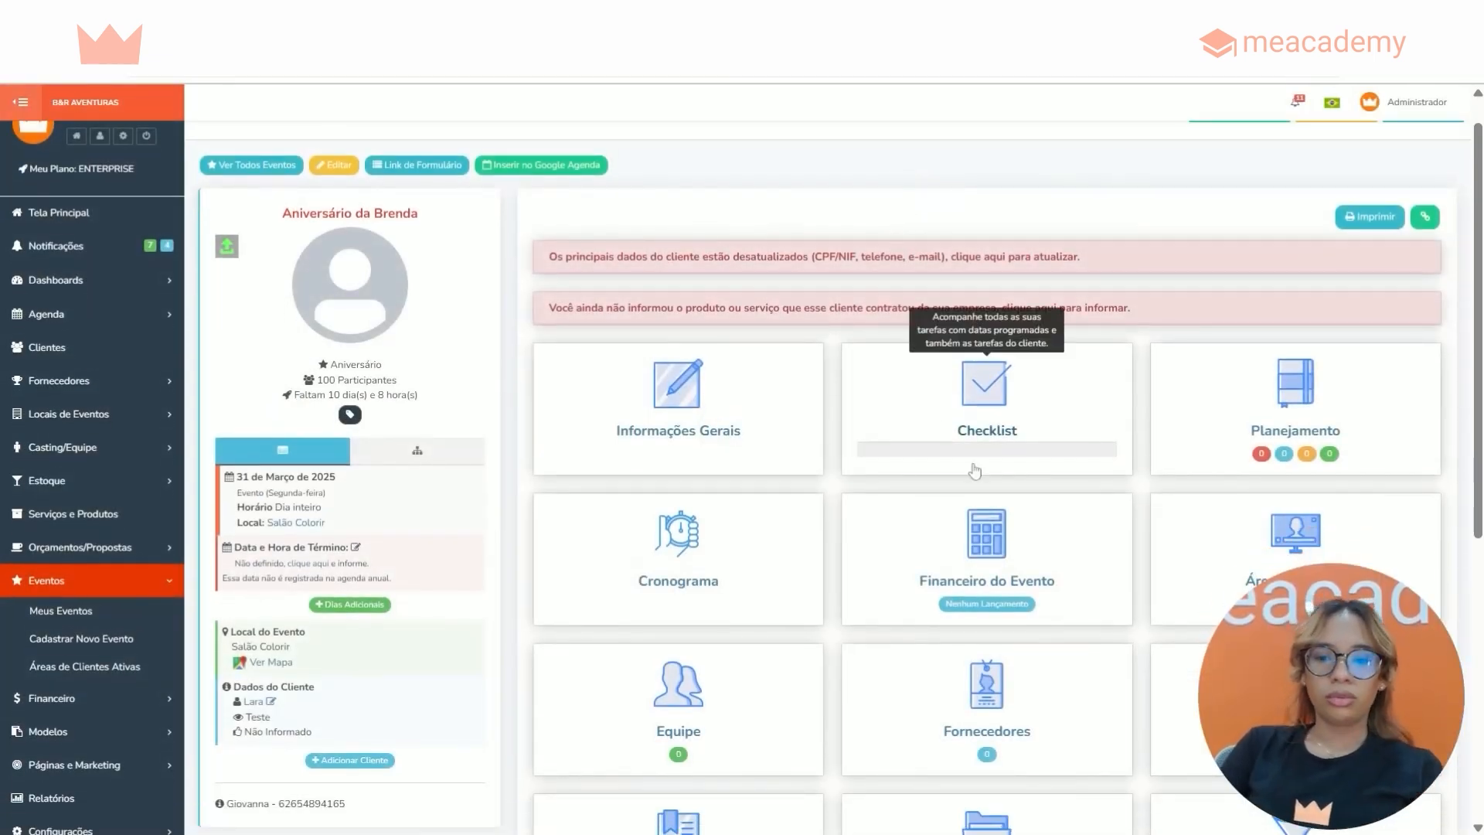
left_click(1006, 399)
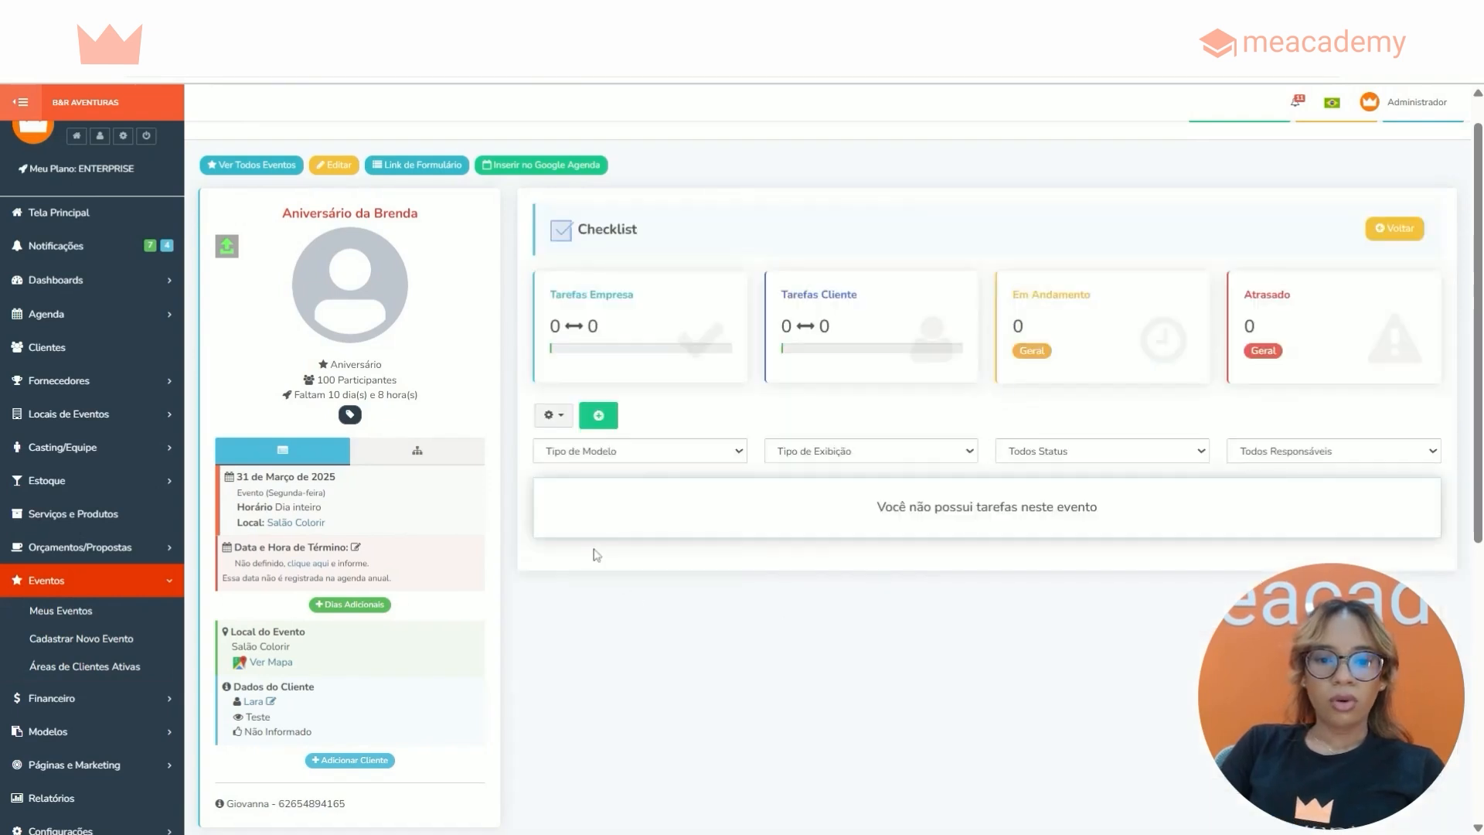
Insert the Financeiro model into the event's checklist, with notification of each task's responsible users enabled.
left_click(603, 418)
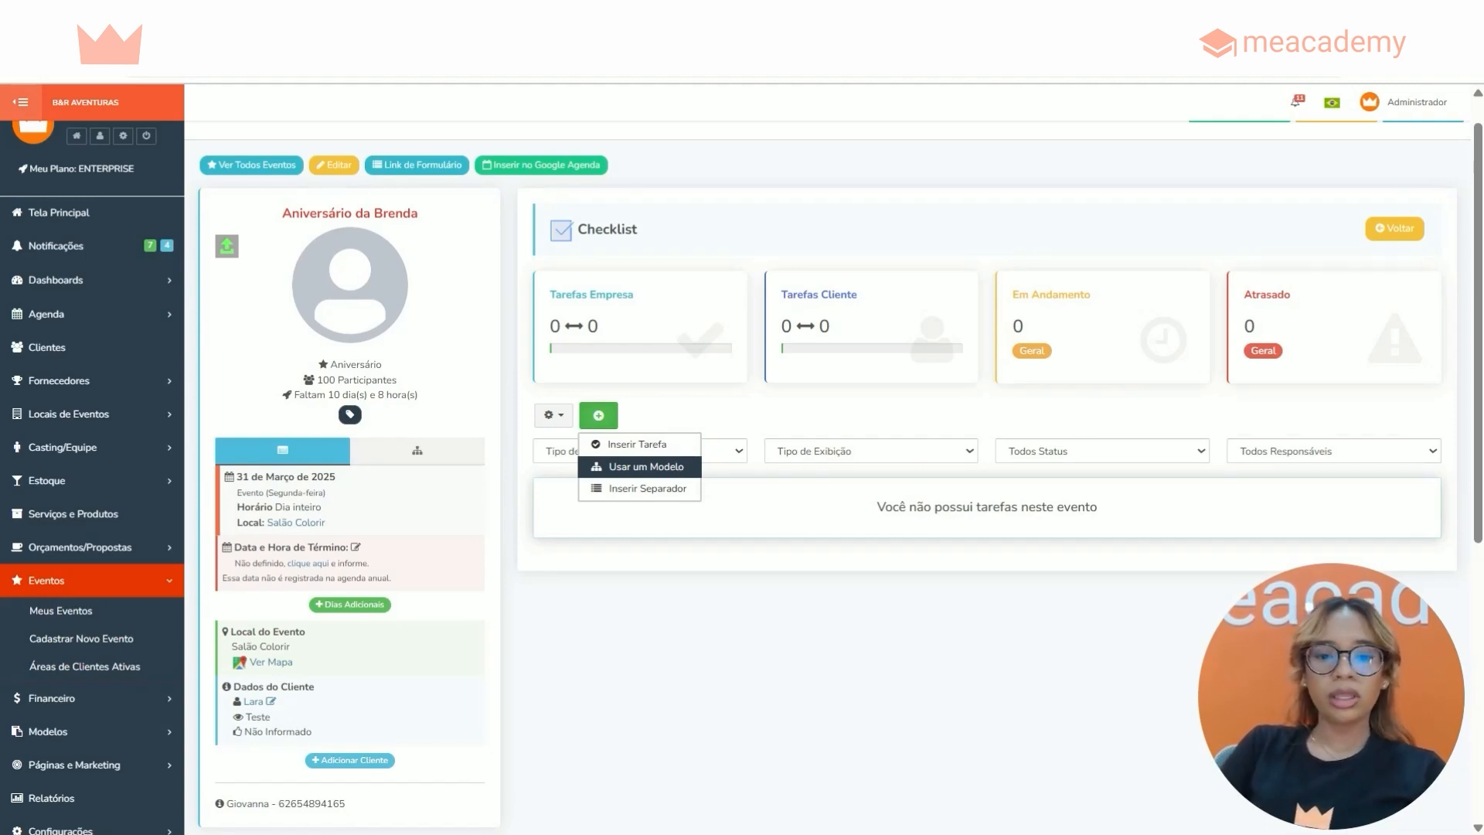
left_click(622, 468)
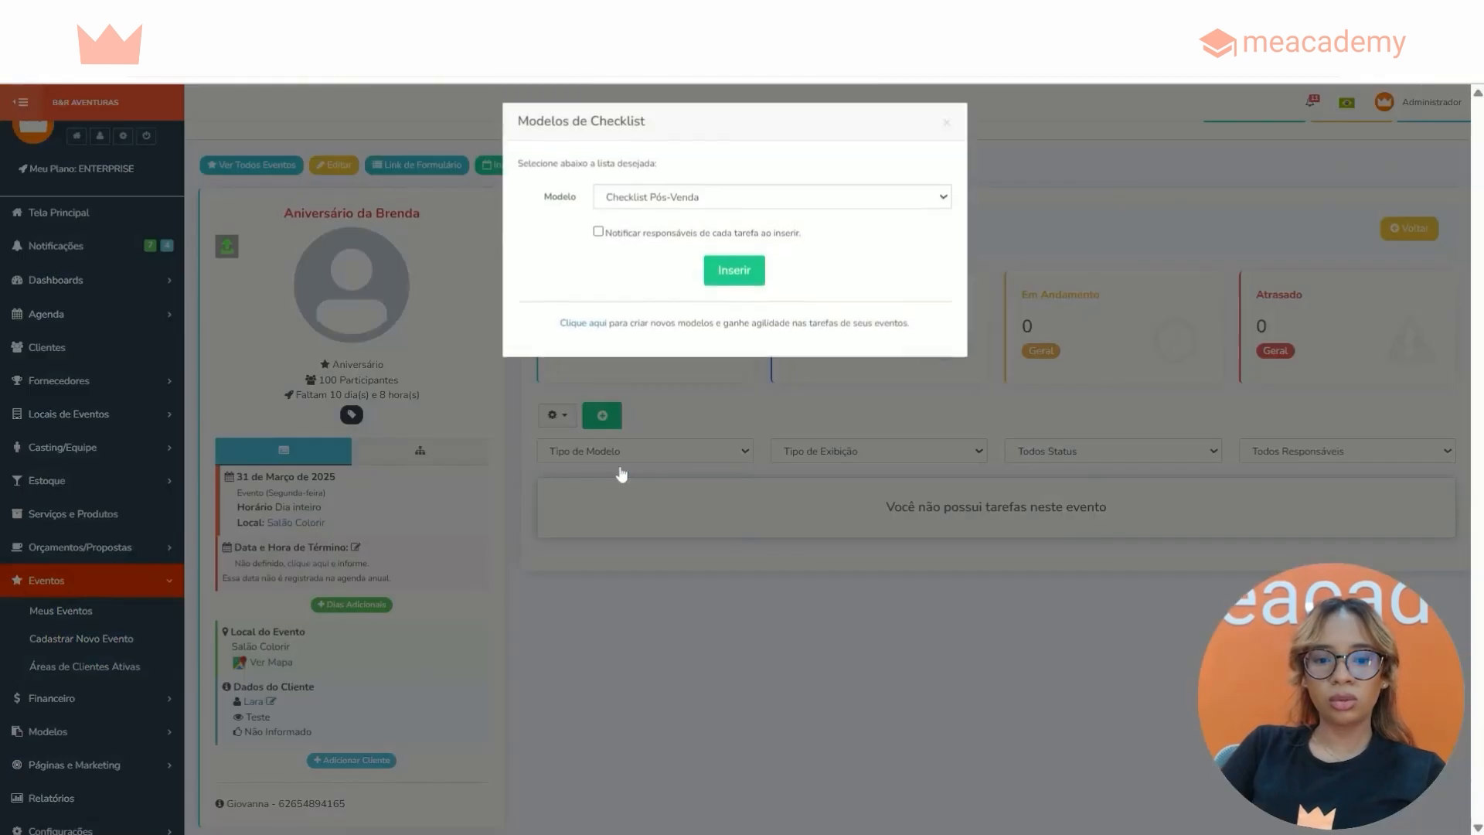
left_click(633, 220)
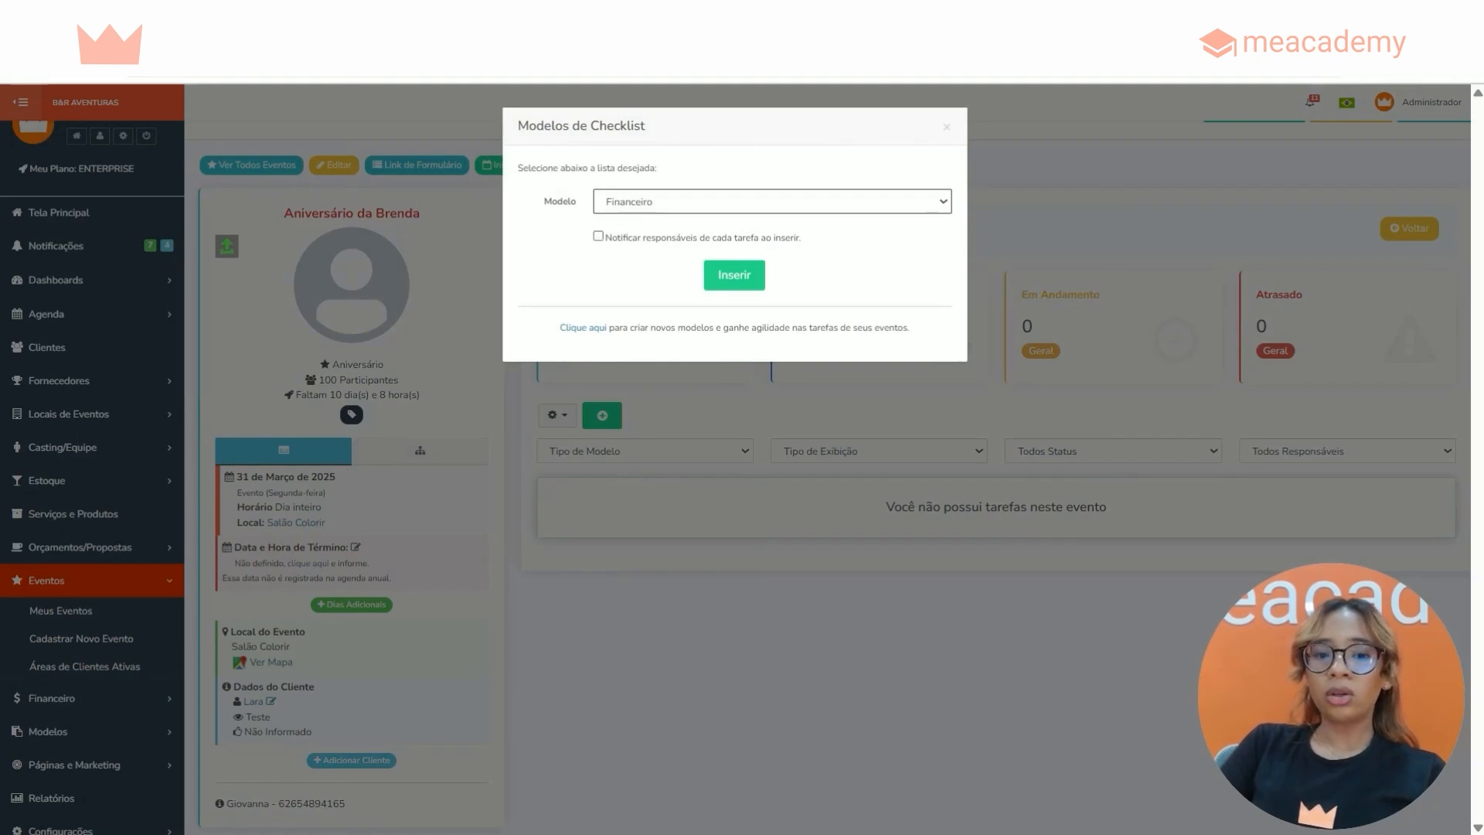
left_click_drag(606, 240, 811, 244)
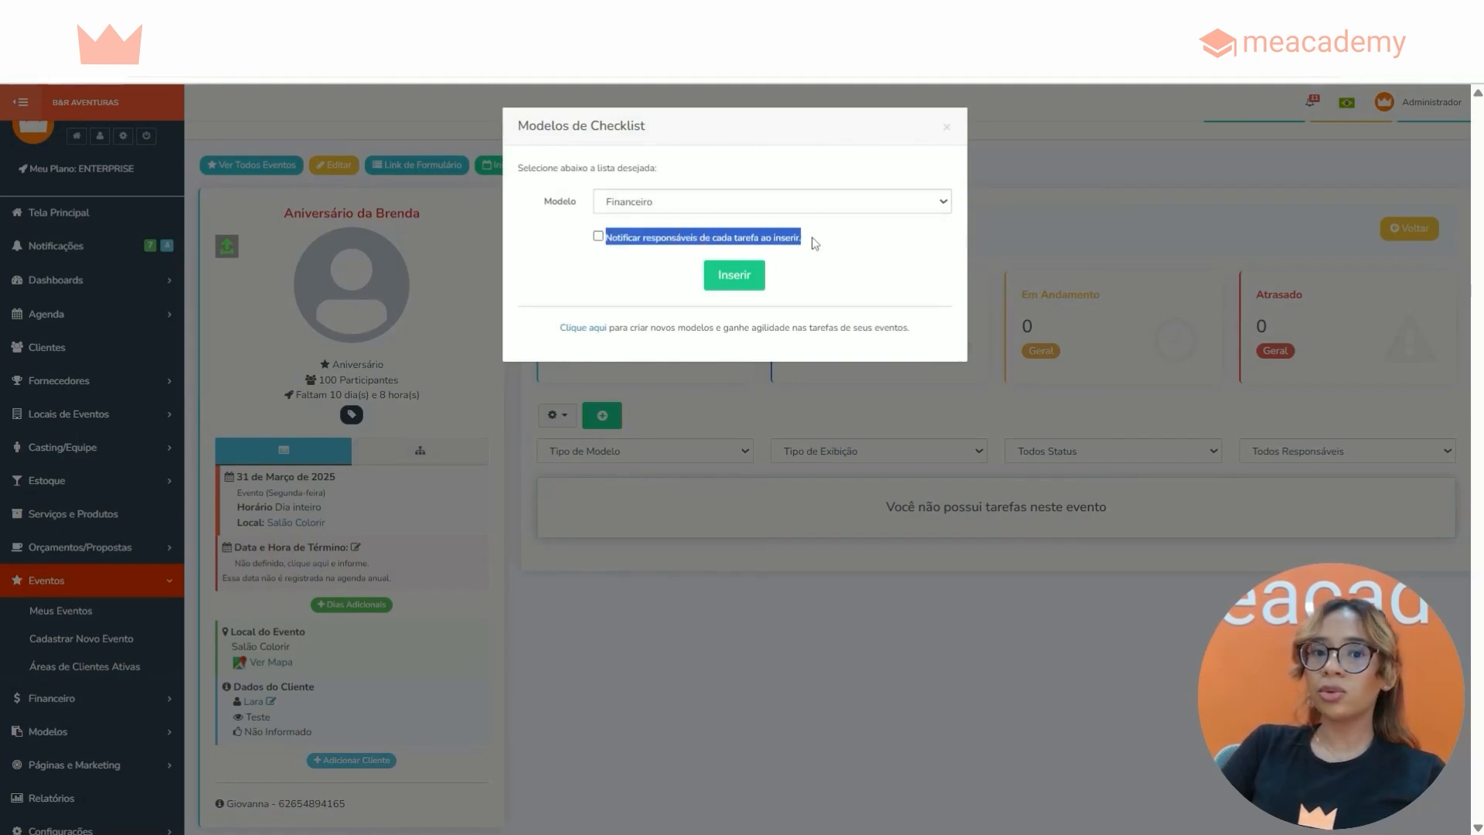
left_click(598, 236)
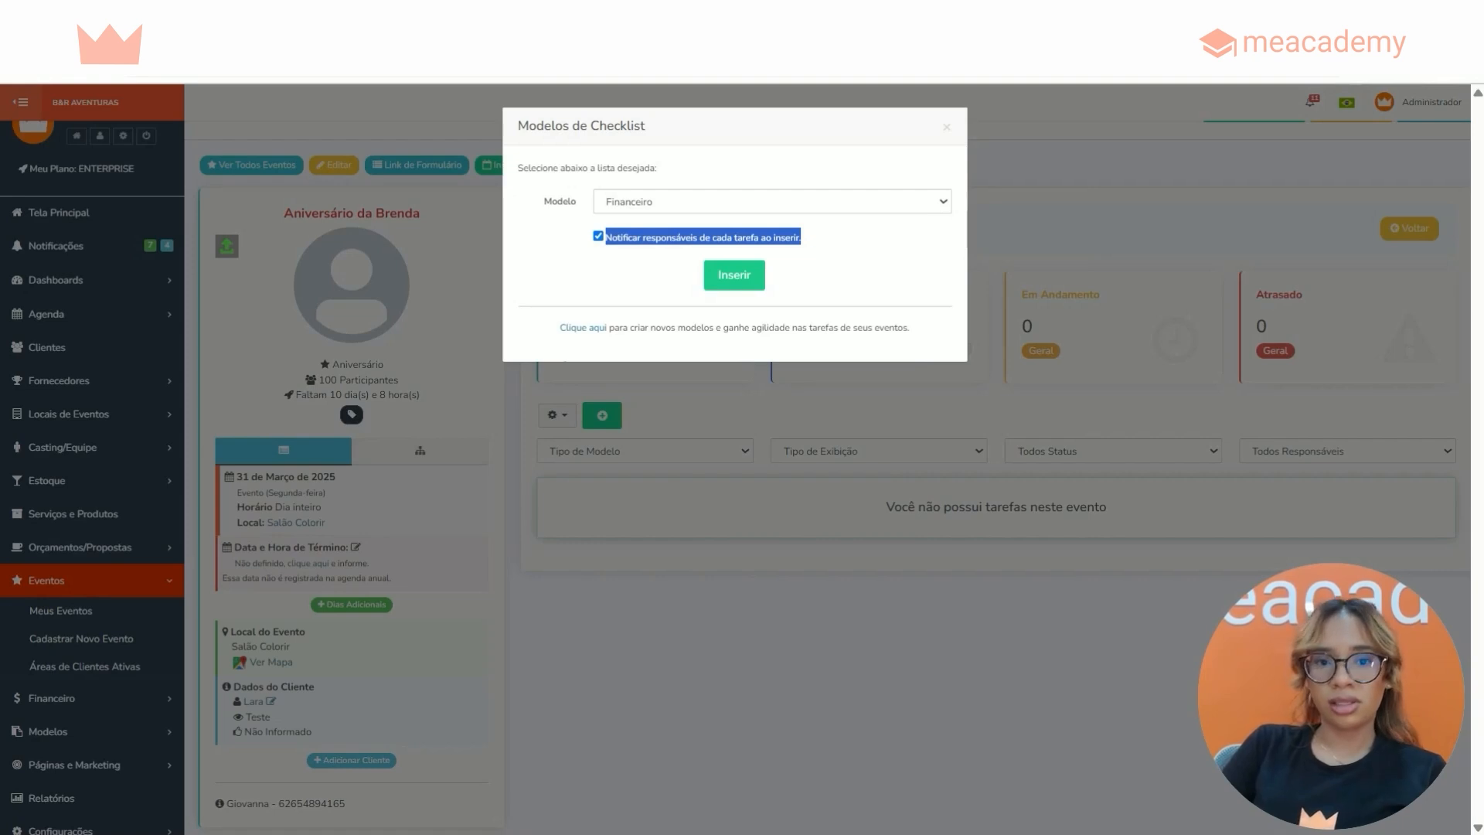
left_click(747, 280)
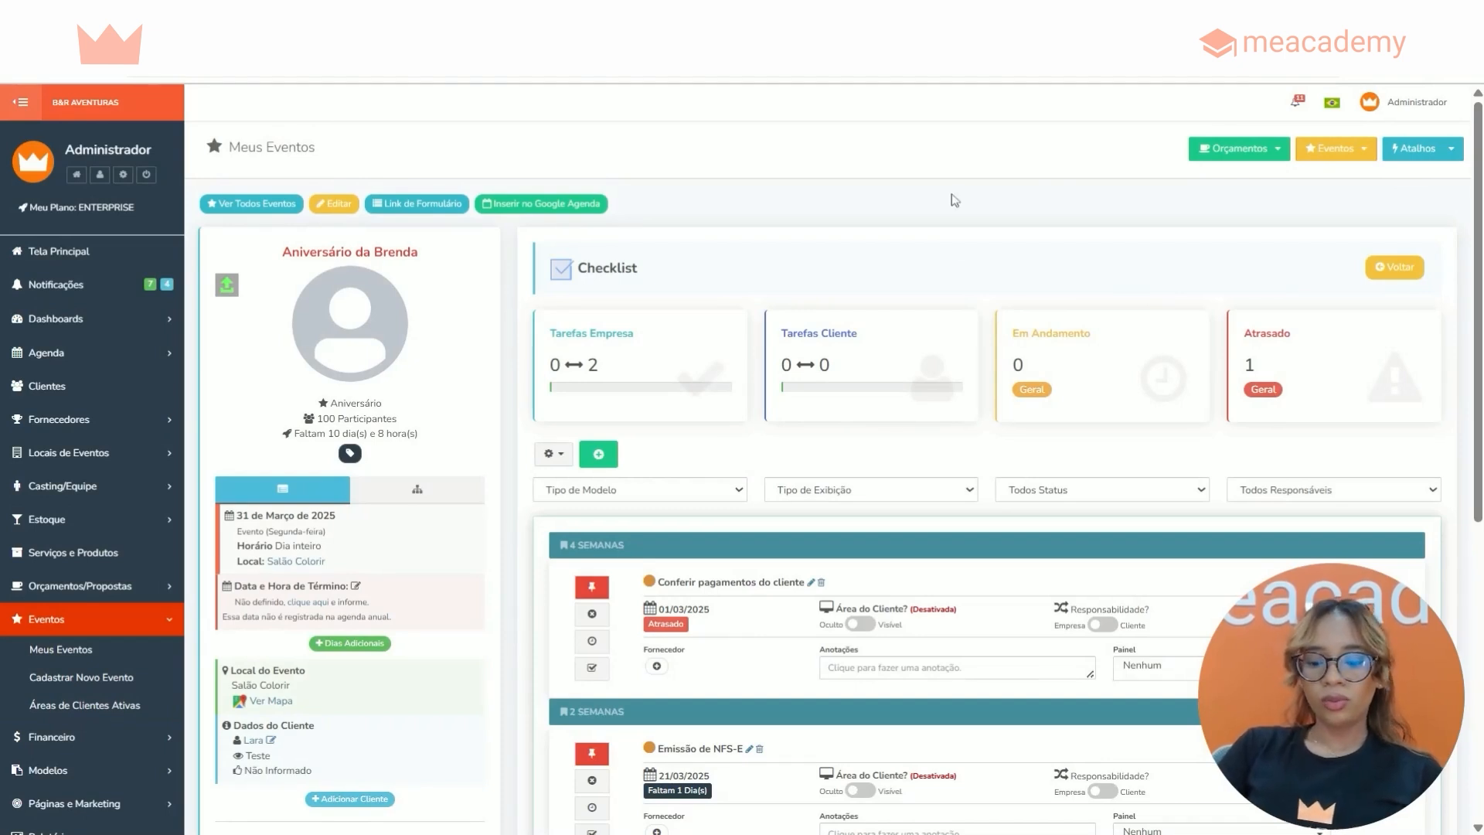
Set the completion date of the event's Conferir pagamentos do cliente task to 20/03/2025 and save it.
scroll(956, 200, "down", 2)
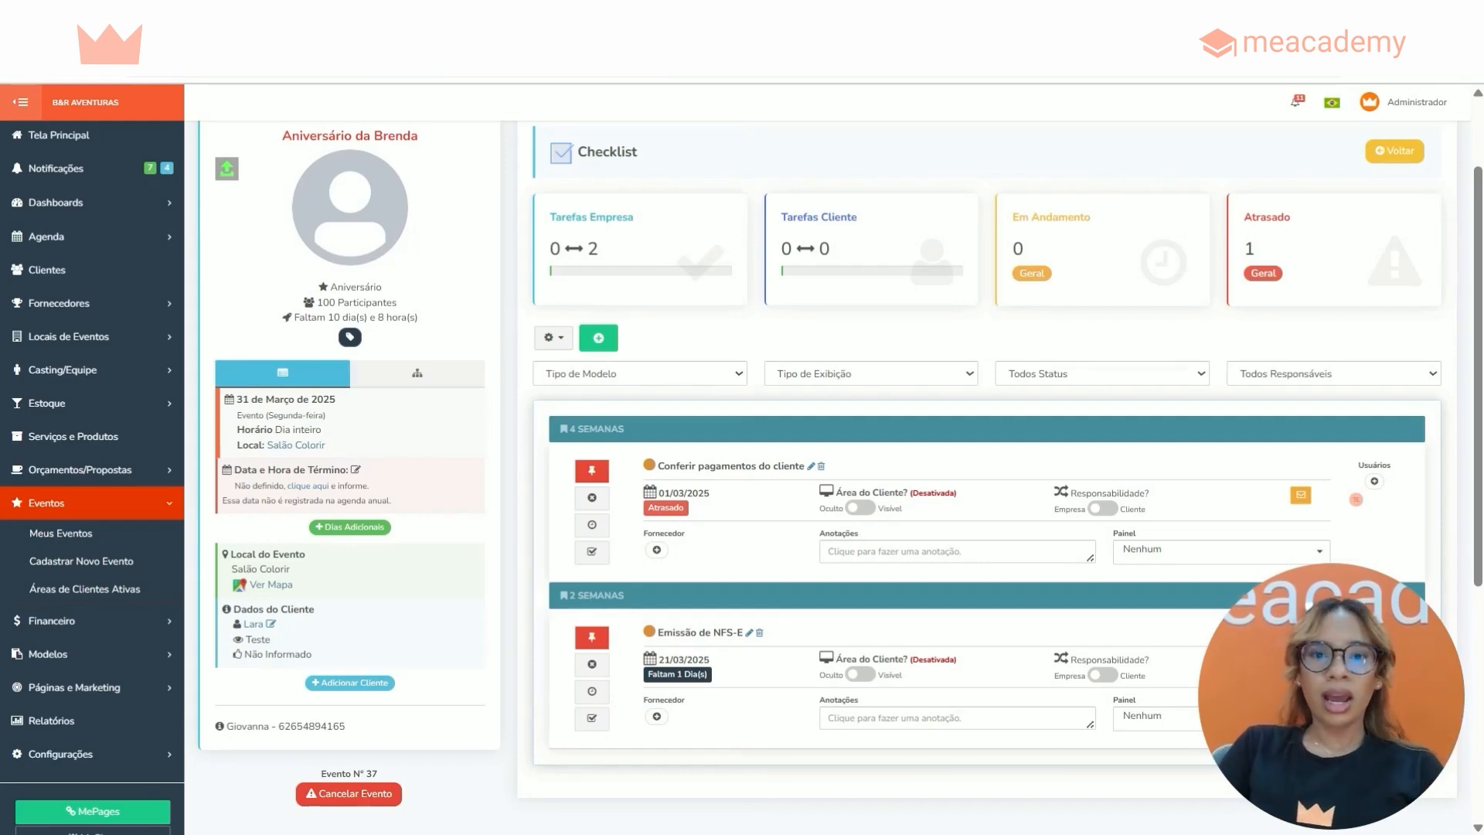
left_click(812, 467)
left_click(651, 238)
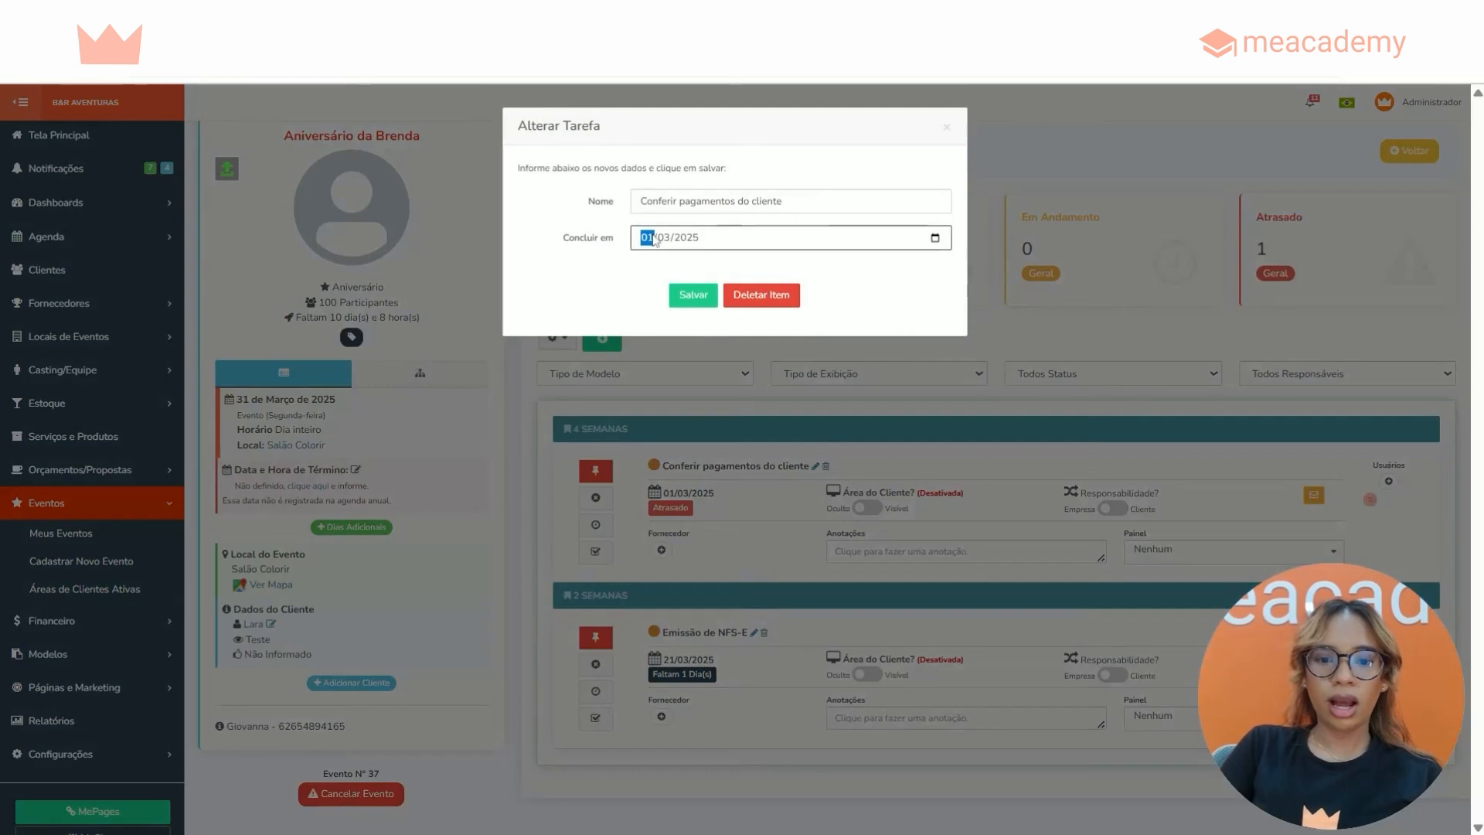
type("19032")
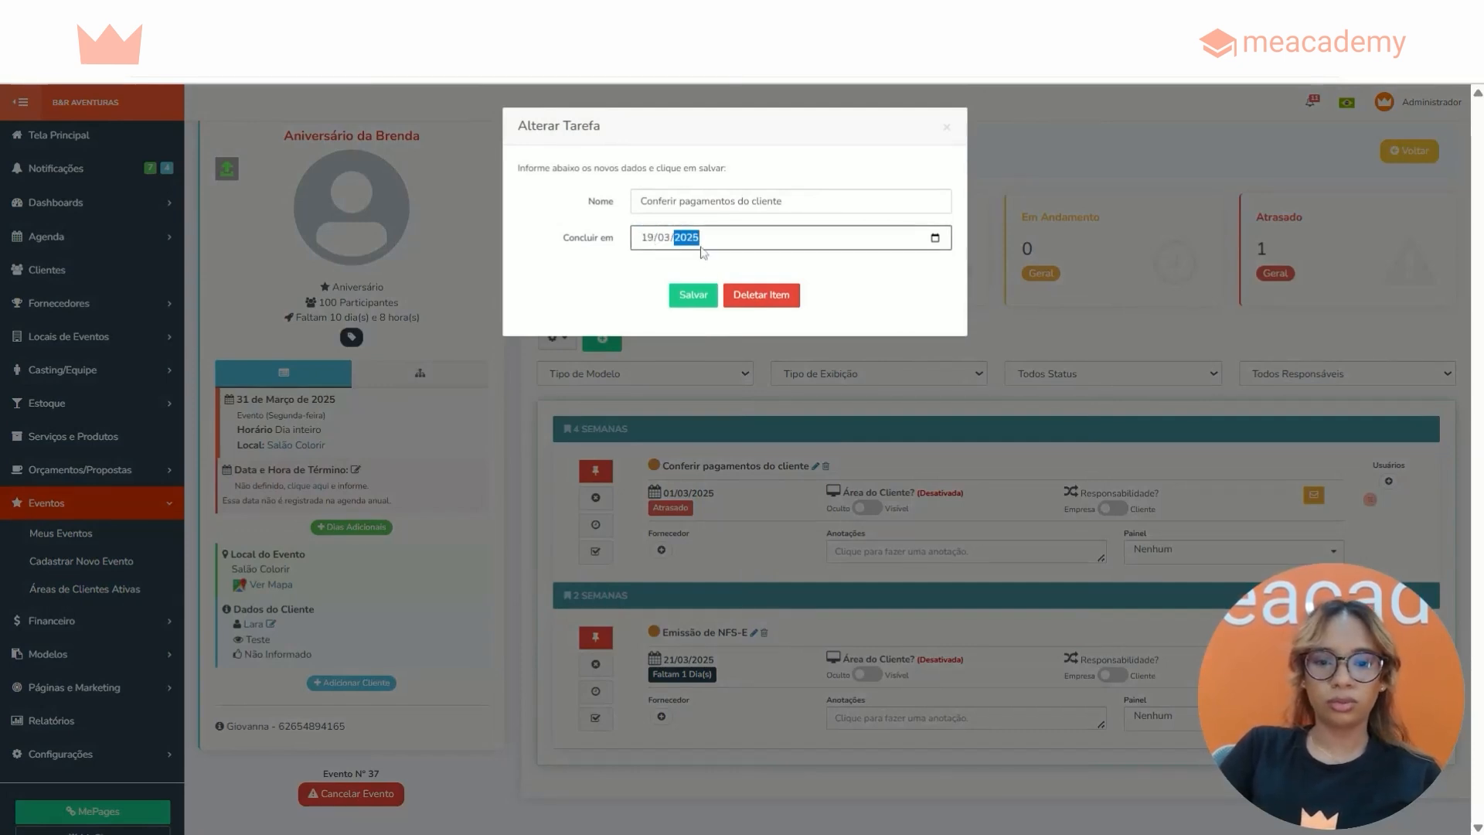
left_click(646, 240)
type("20")
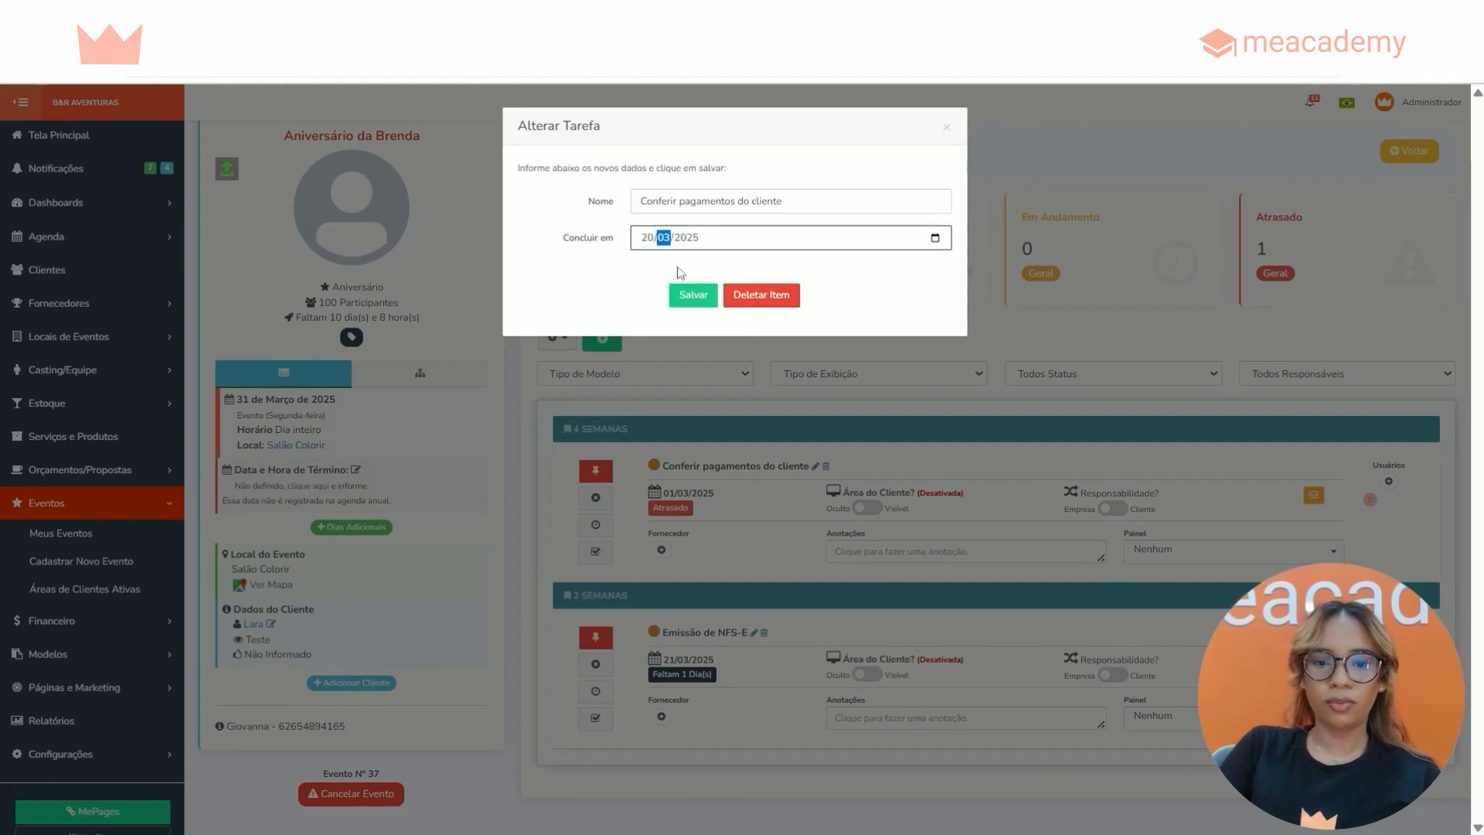
left_click(693, 295)
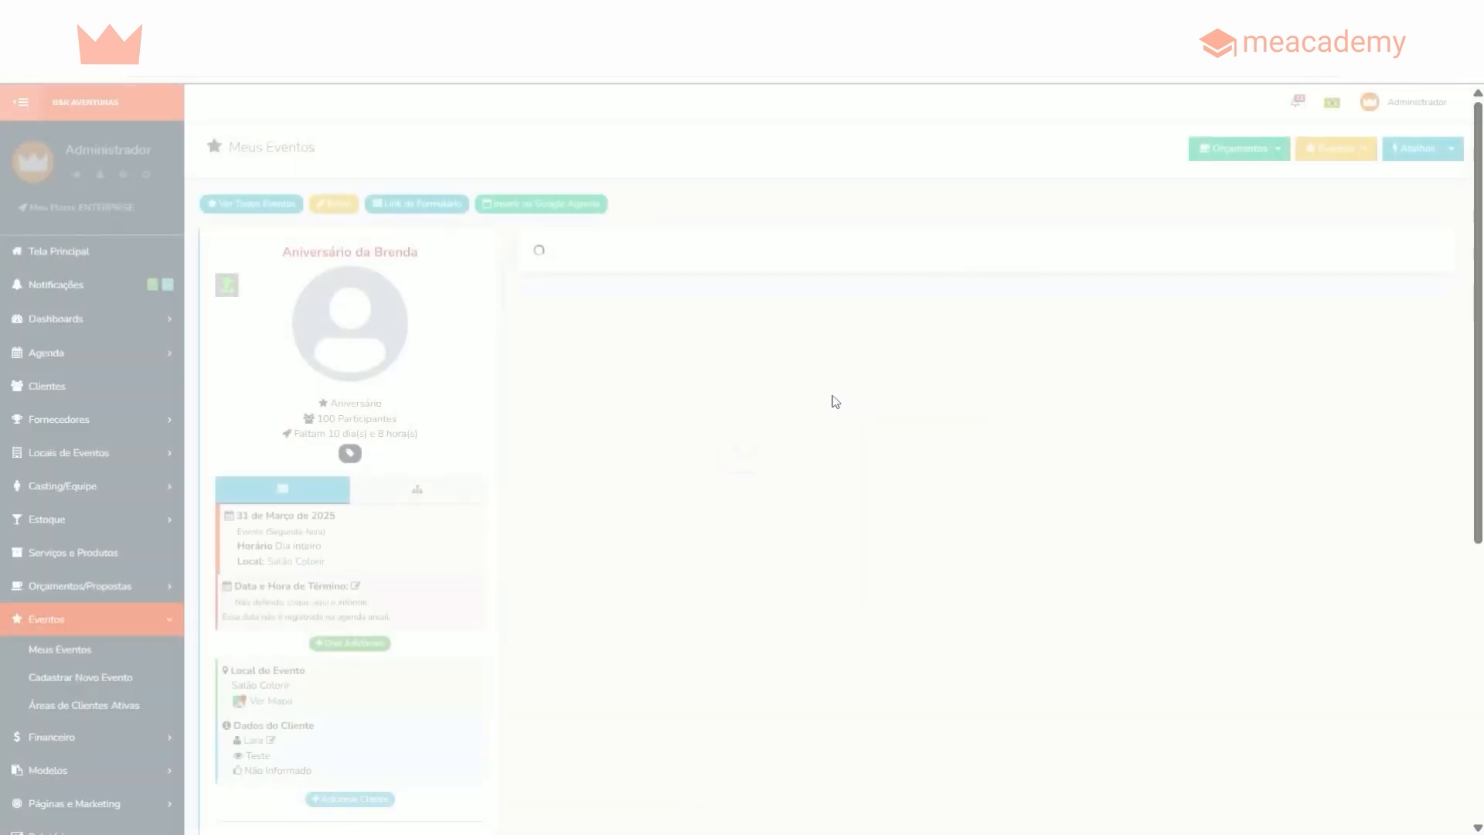
Try the statuses Não Terá, Em Andamento and Concluído on the event's Conferir pagamentos do cliente task and return it to pending.
scroll(836, 401, "down", 2)
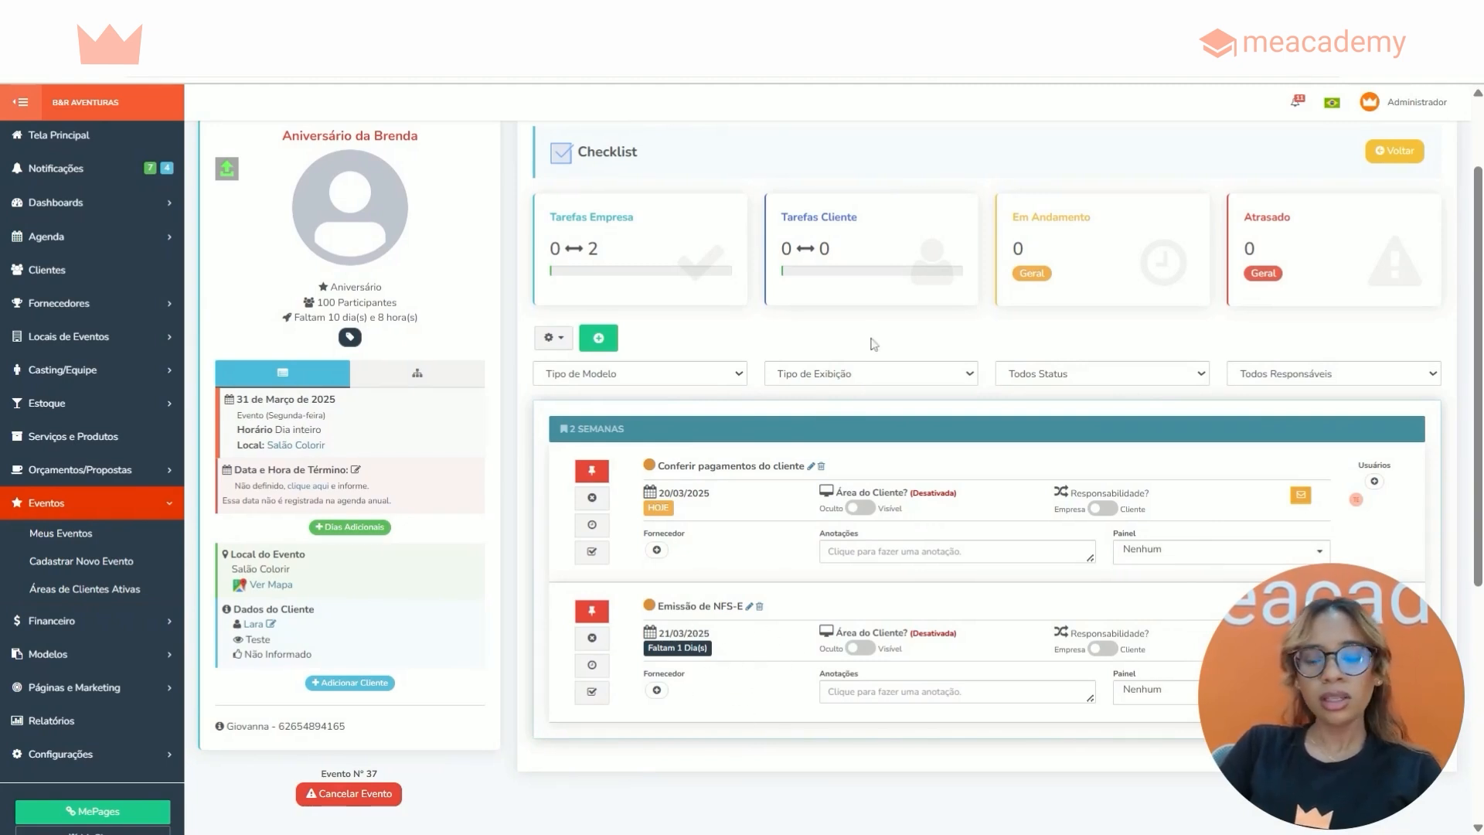
scroll(873, 344, "down", 1)
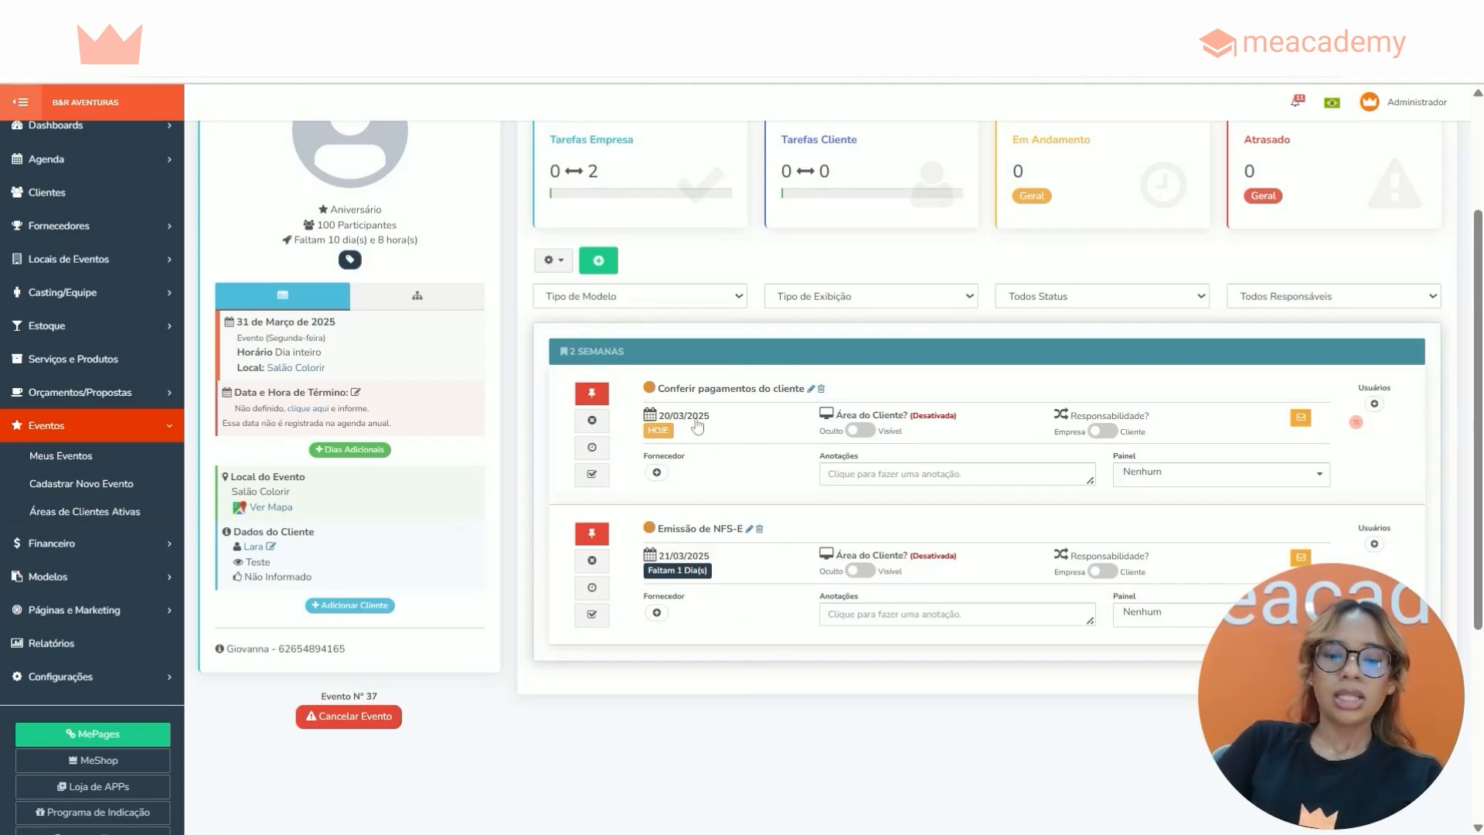
left_click(601, 426)
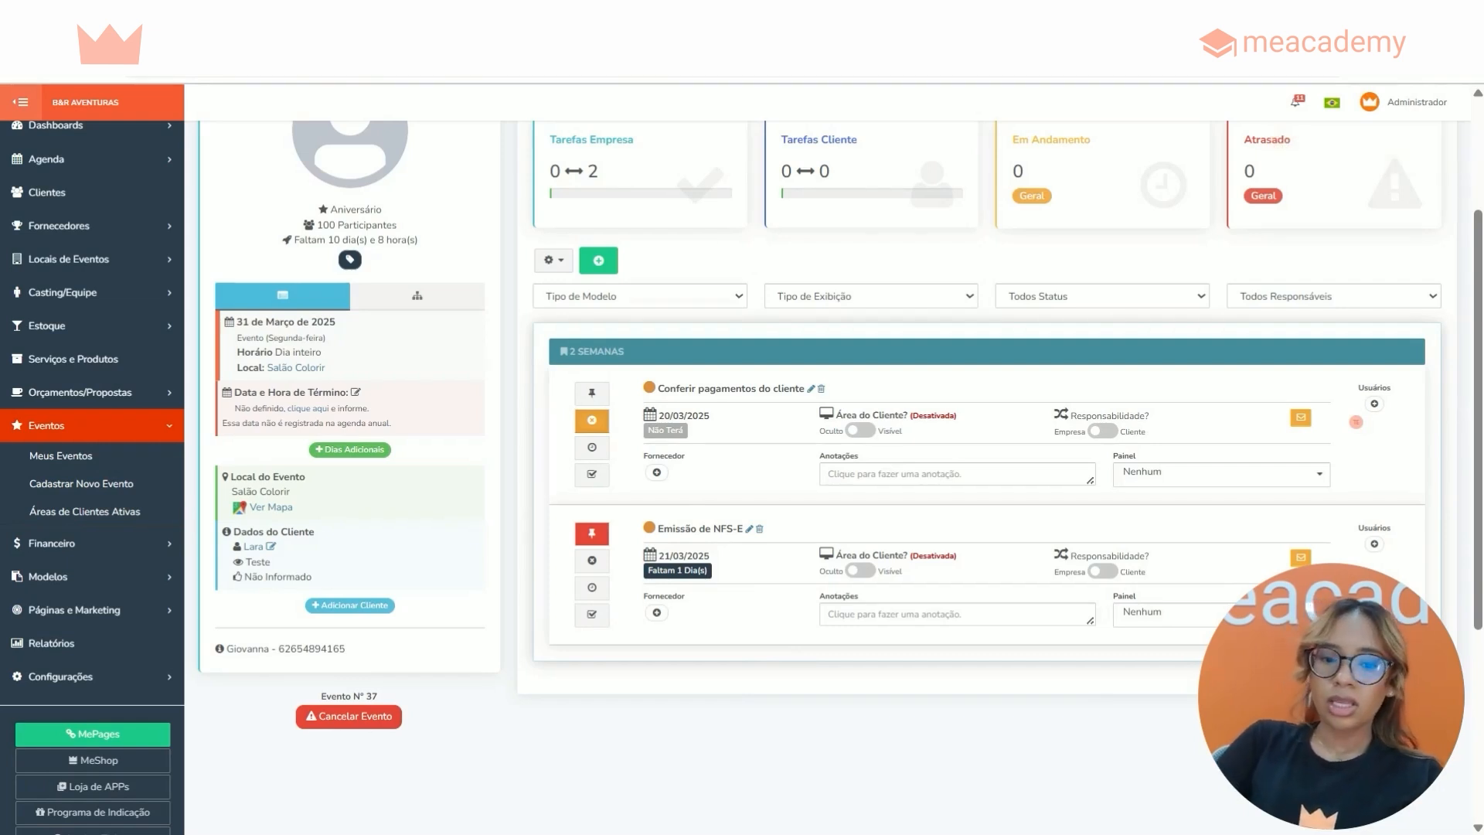
left_click(593, 449)
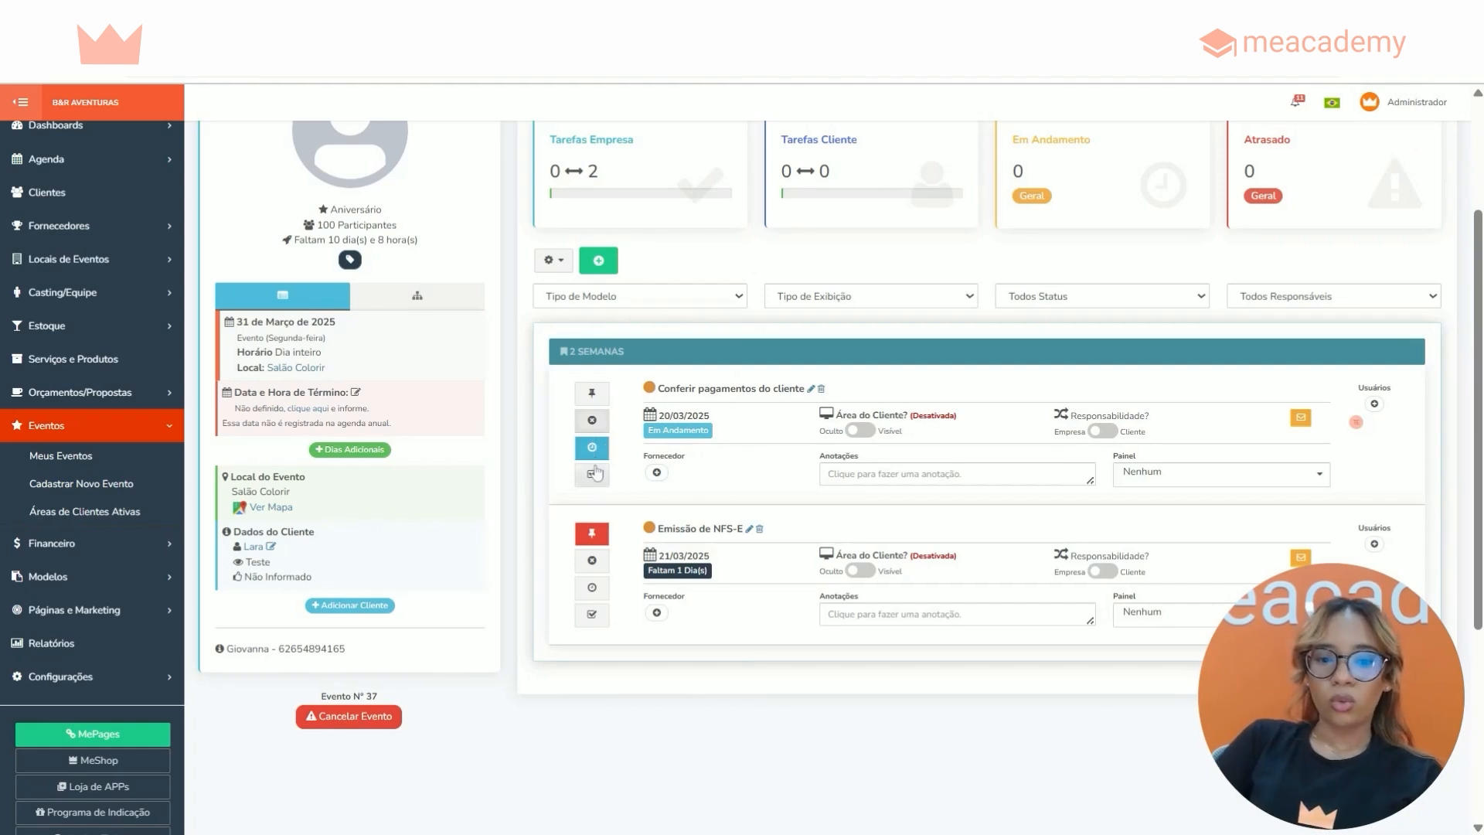
left_click(592, 479)
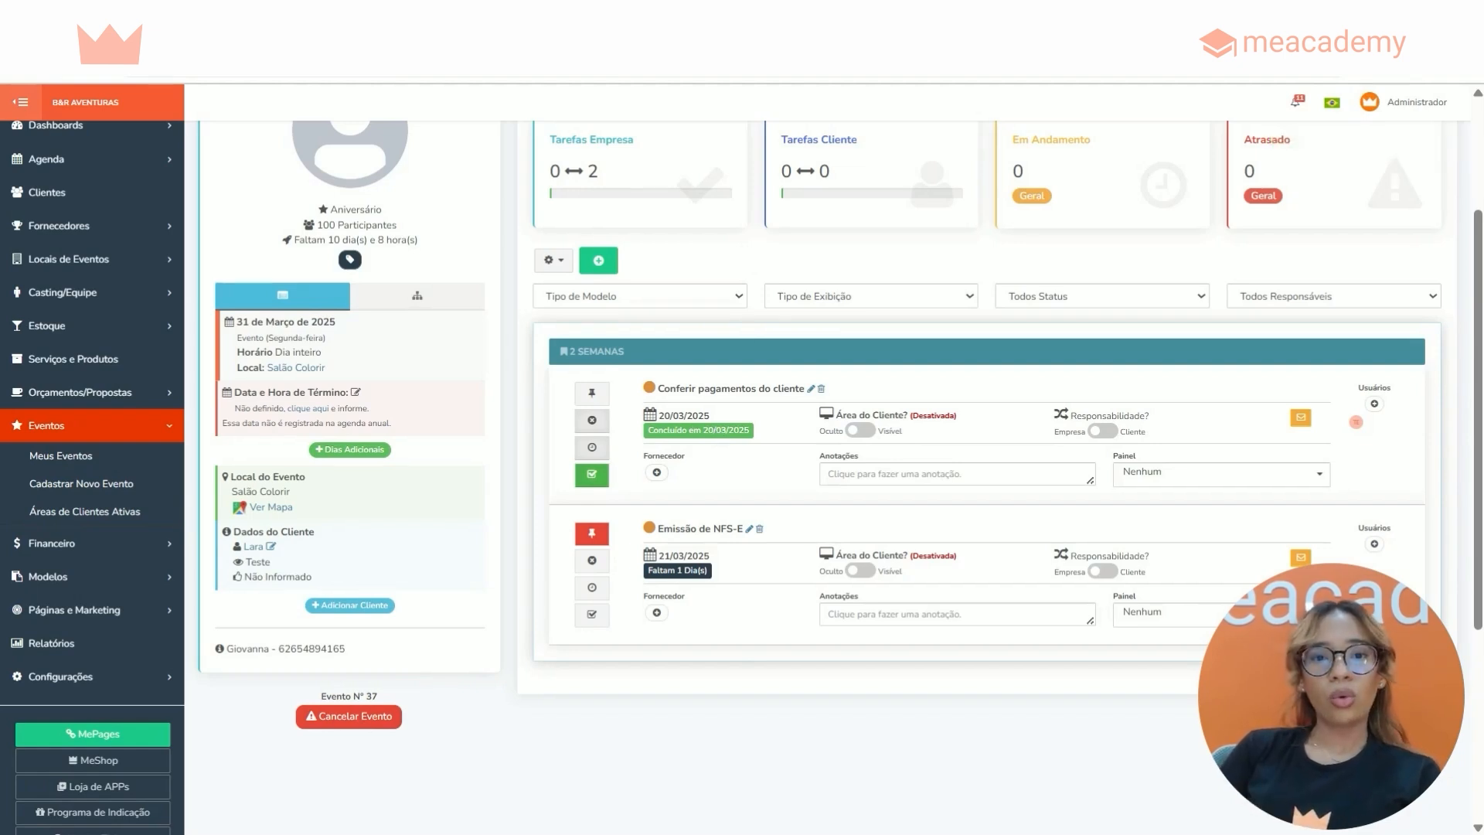
left_click(599, 397)
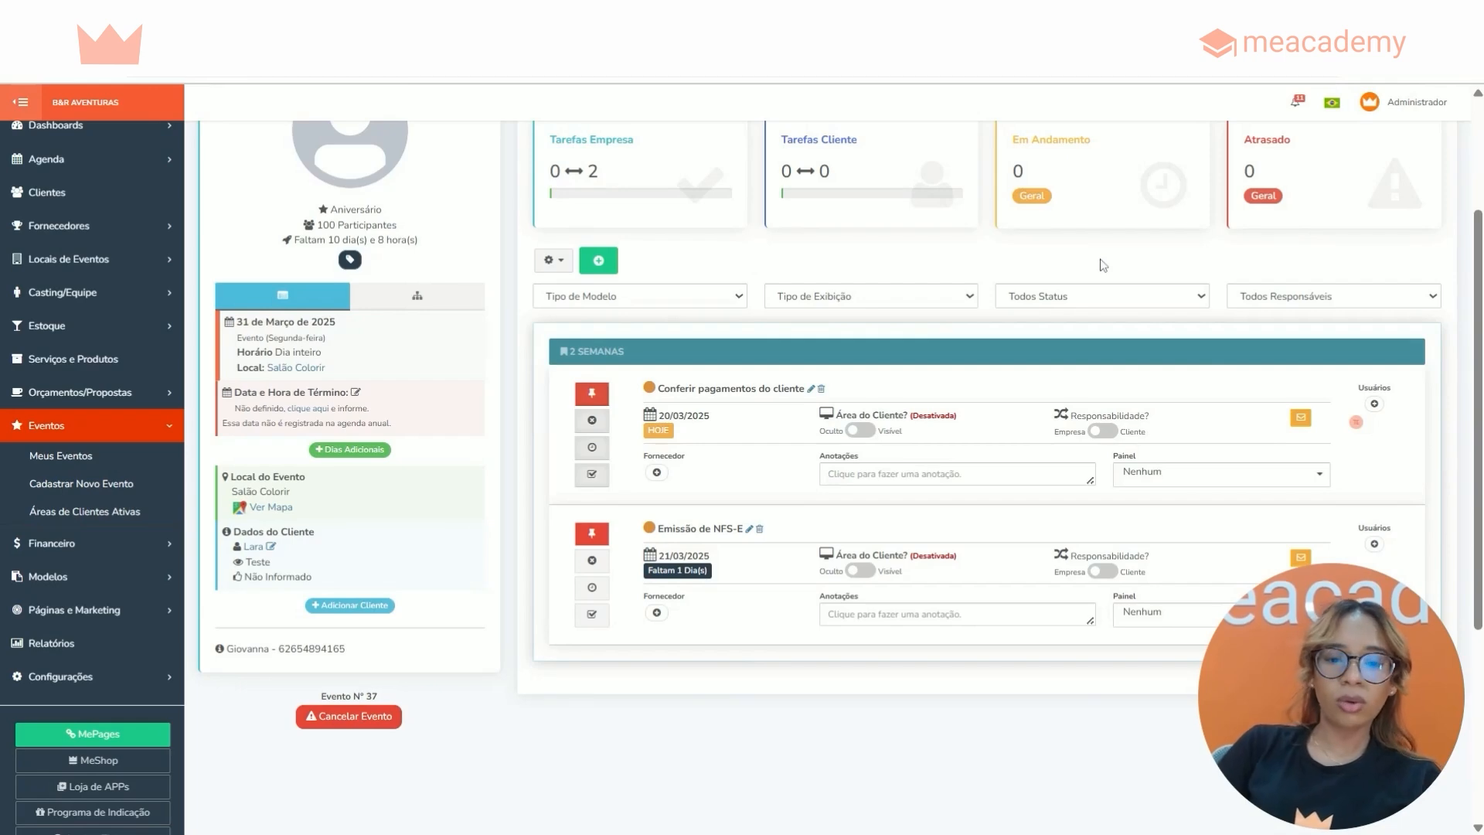
Insert an individual task named Ajuste de parcelas do cliente into the event's checklist, with a notice 5 Dias before the event.
left_click(603, 265)
left_click(627, 292)
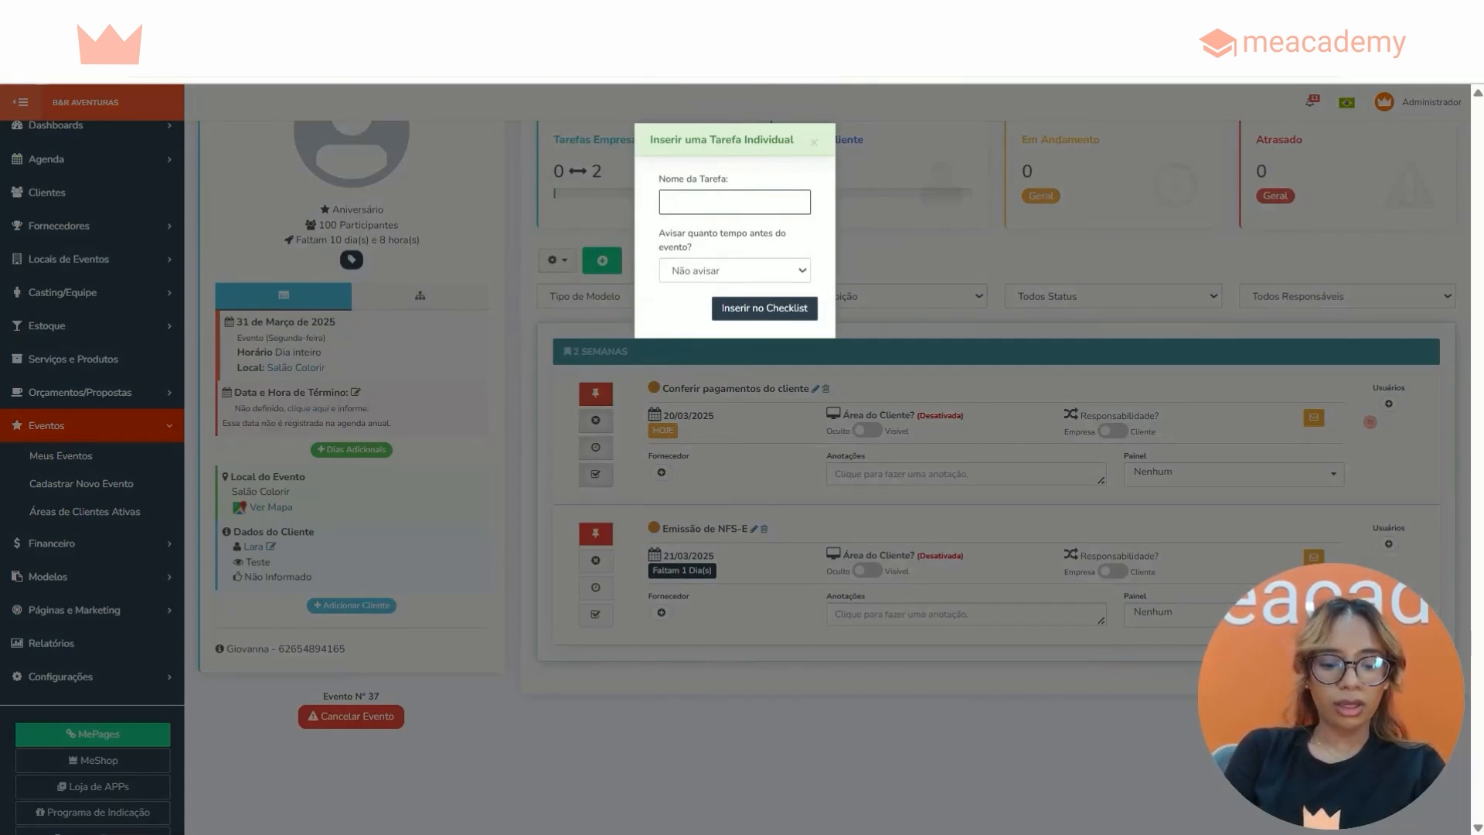
type("Ajuste de ")
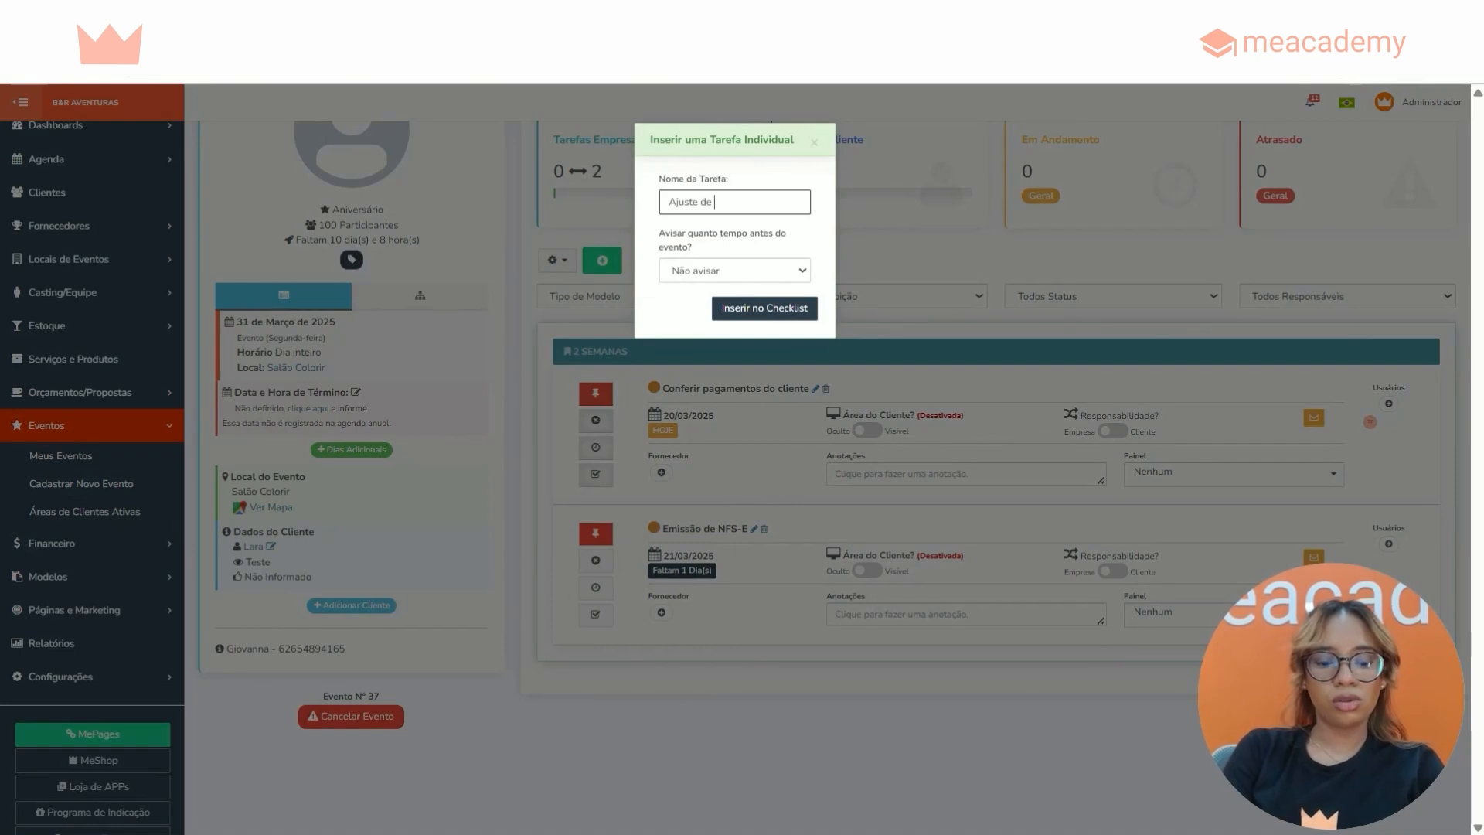
type("parcelas do cliente")
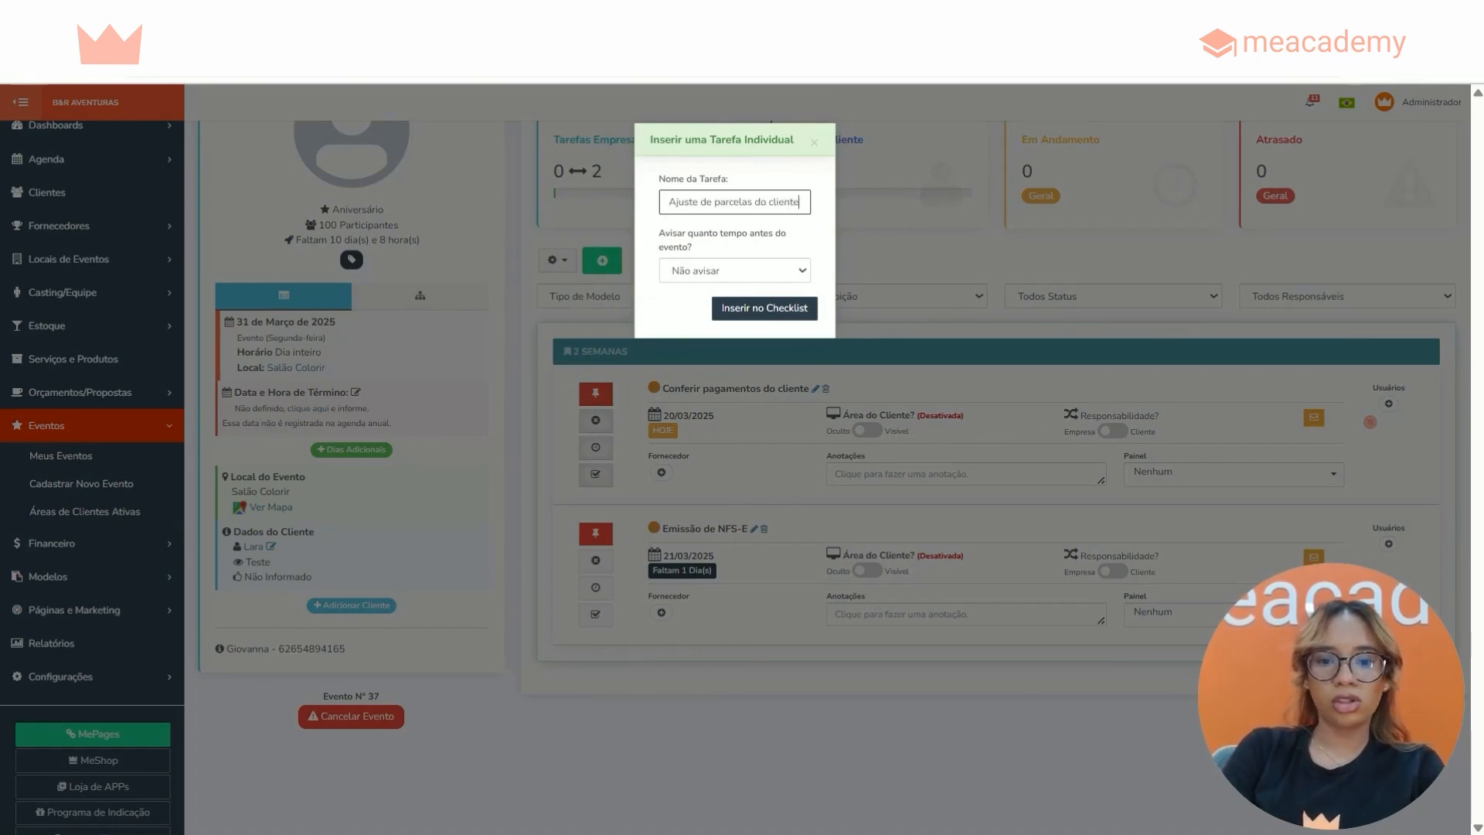
left_click(741, 281)
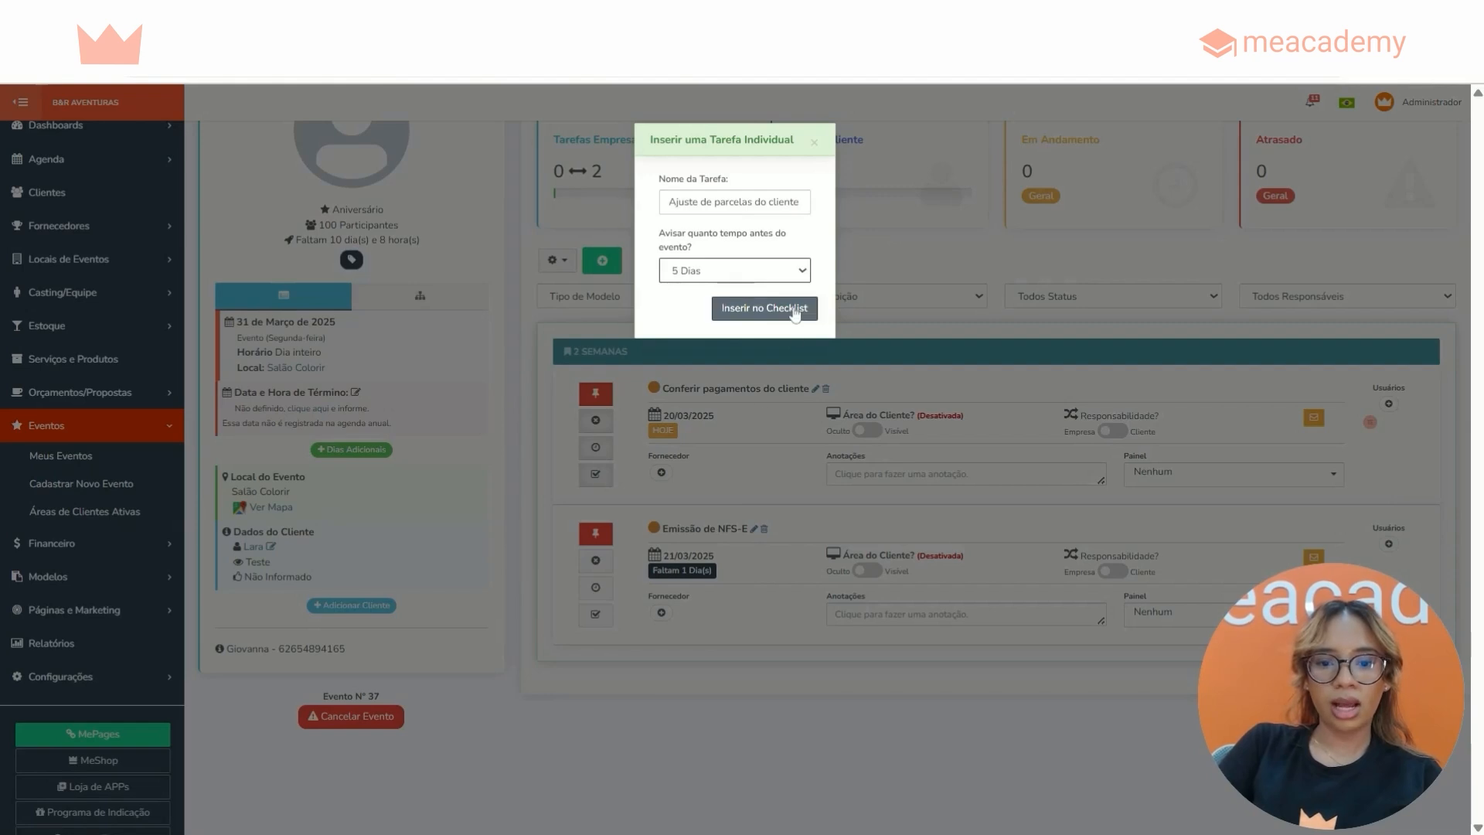
left_click(761, 309)
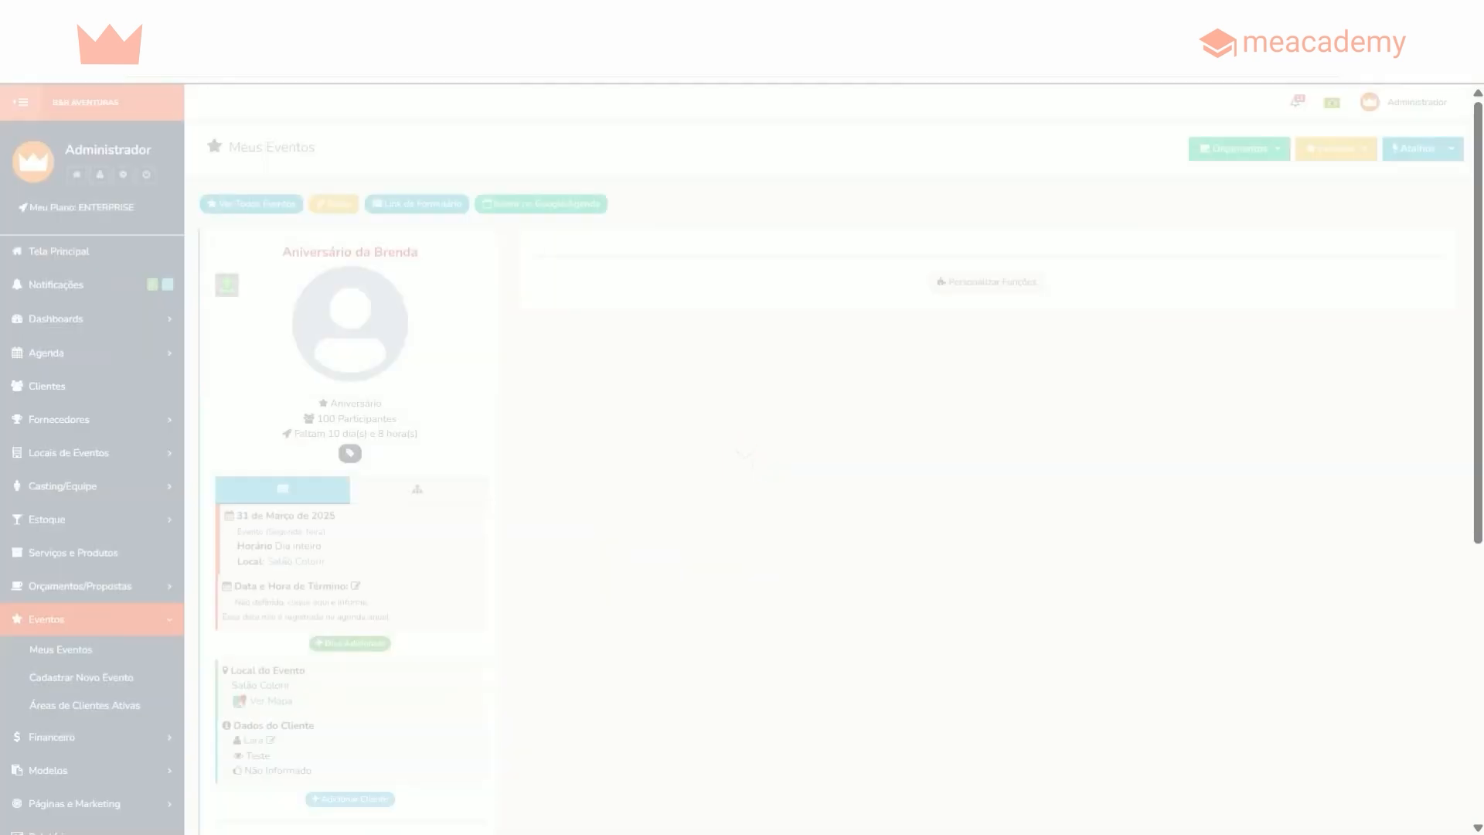
Switch the event checklist's display type to Exibição Personalizada and try moving the Ajuste de parcelas do cliente task higher in the order.
scroll(835, 479, "down", 1)
scroll(834, 480, "down", 3)
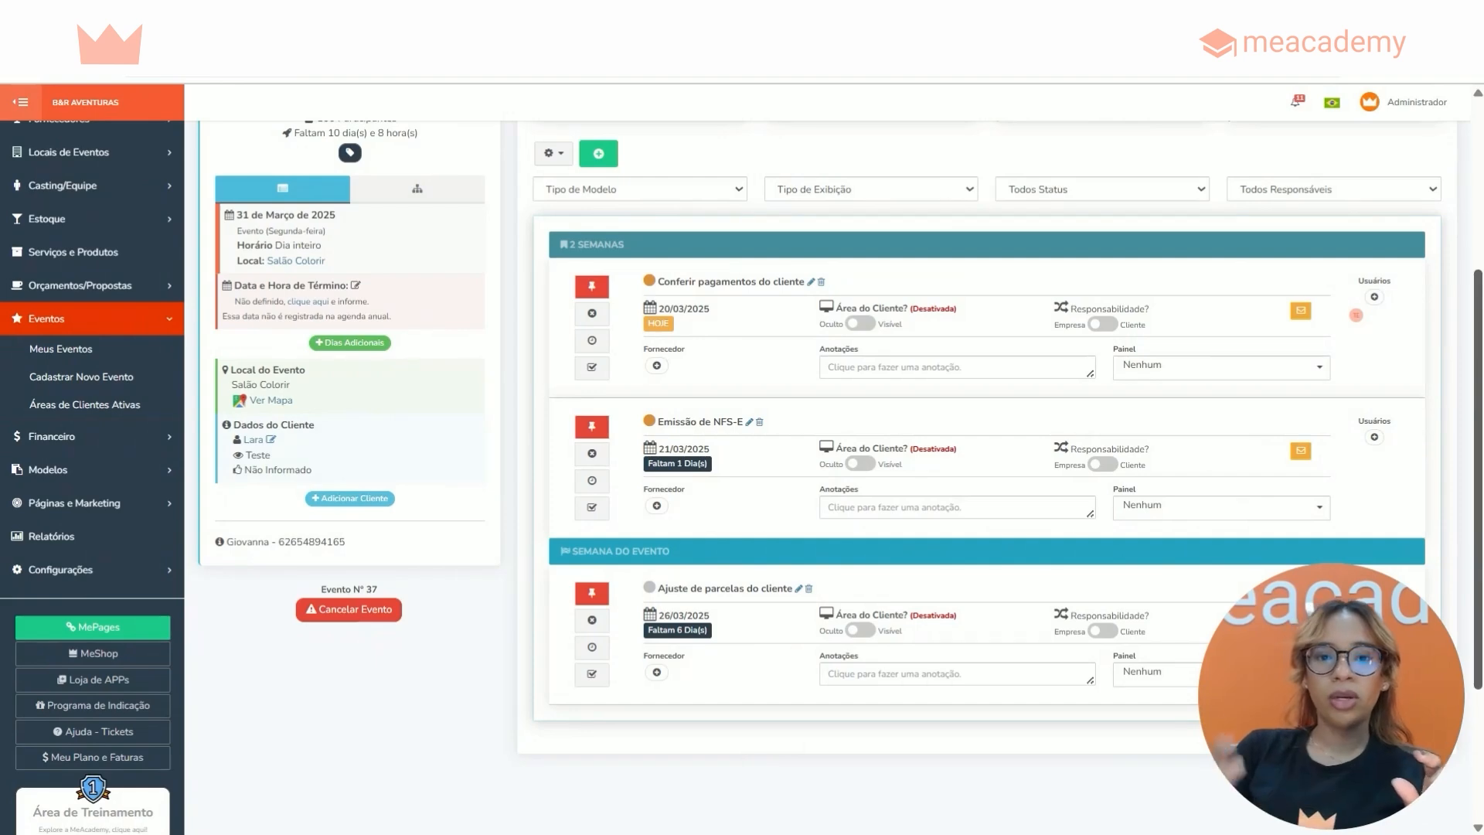
left_click(895, 202)
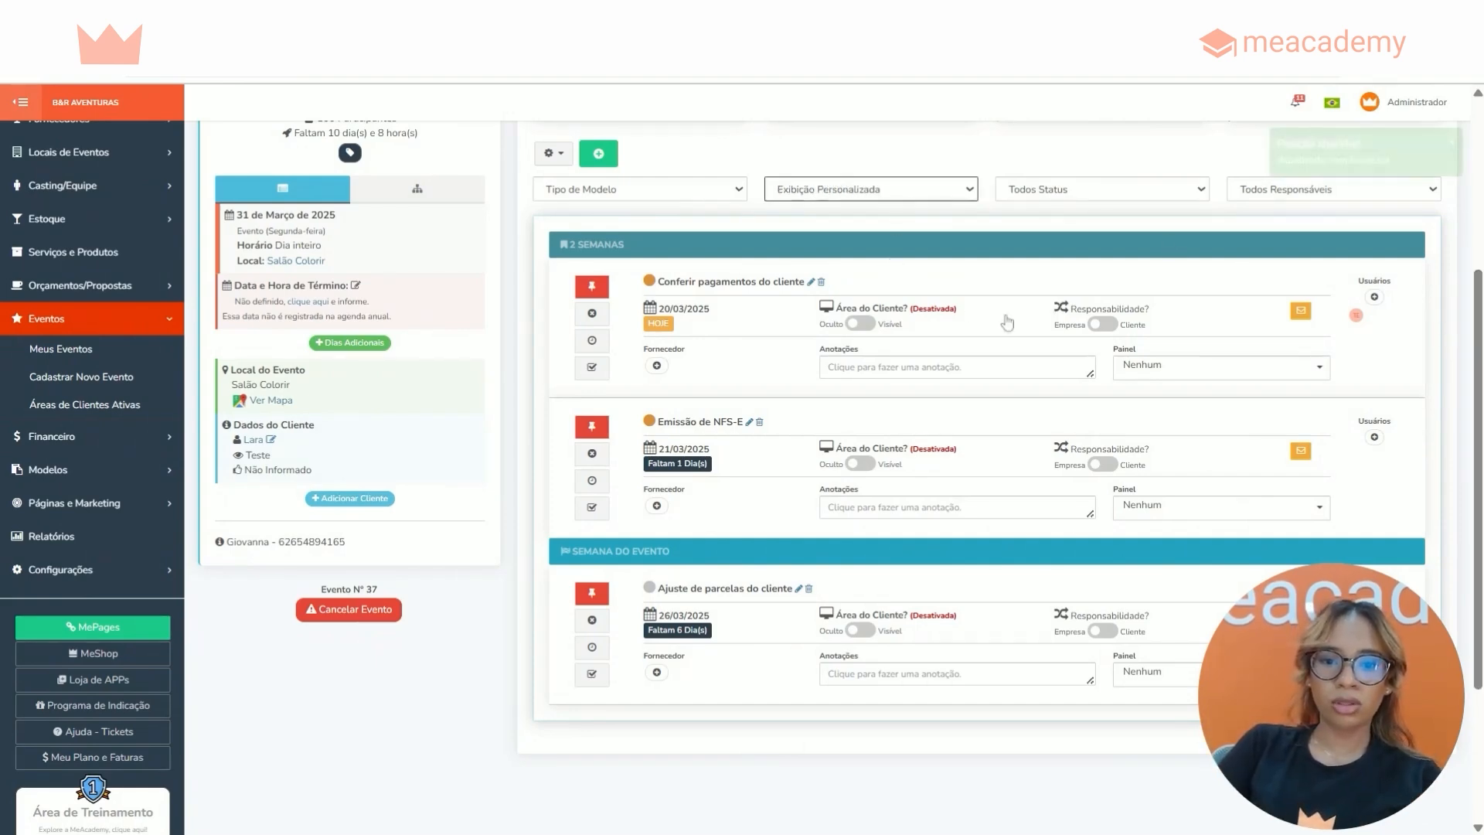
left_click_drag(744, 641, 758, 301)
left_click_drag(781, 623, 804, 410)
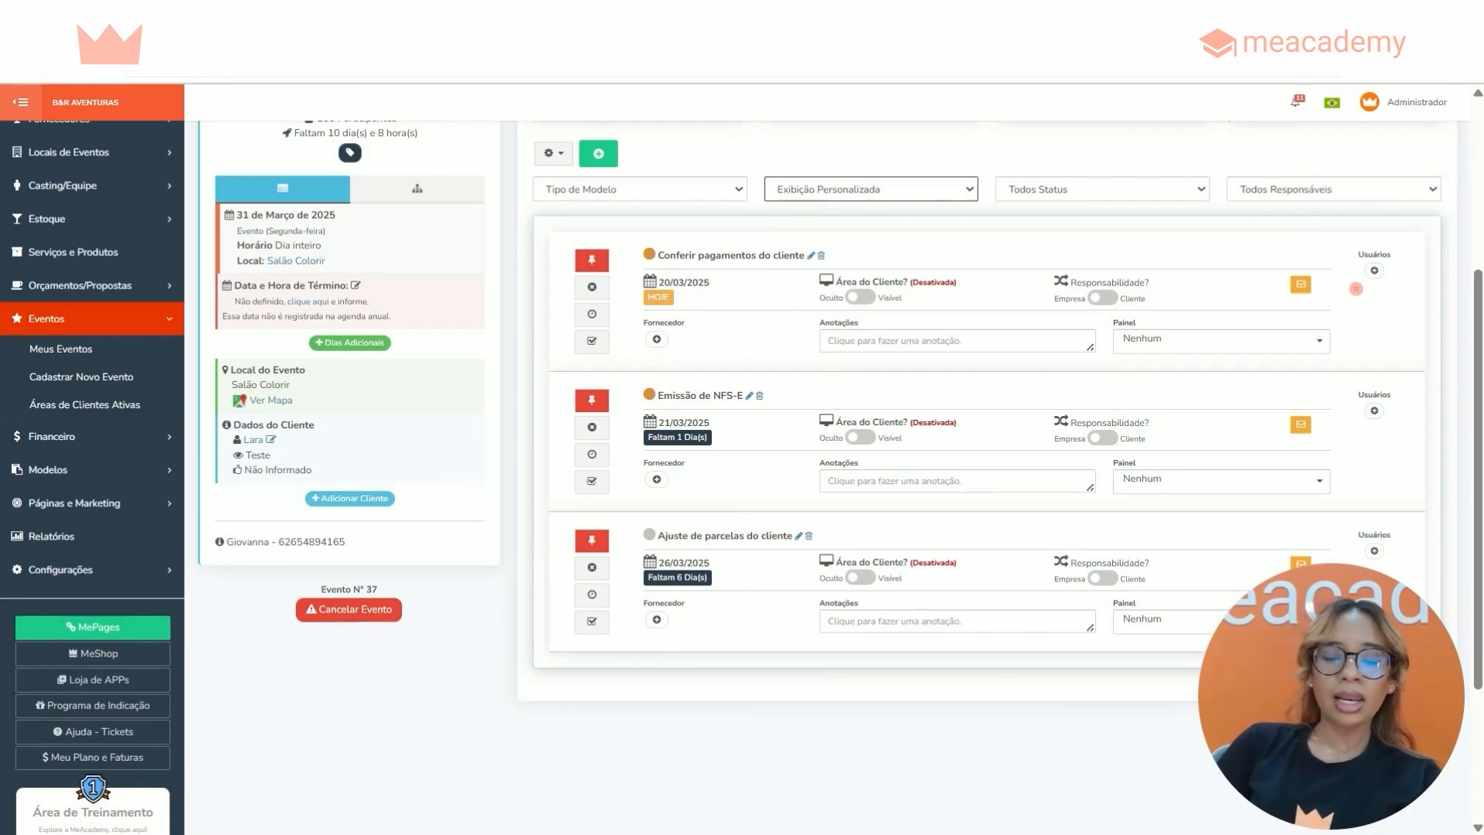
Reset the event checklist's display type selection to Tipo de Exibição.
left_click(906, 194)
left_click(907, 210)
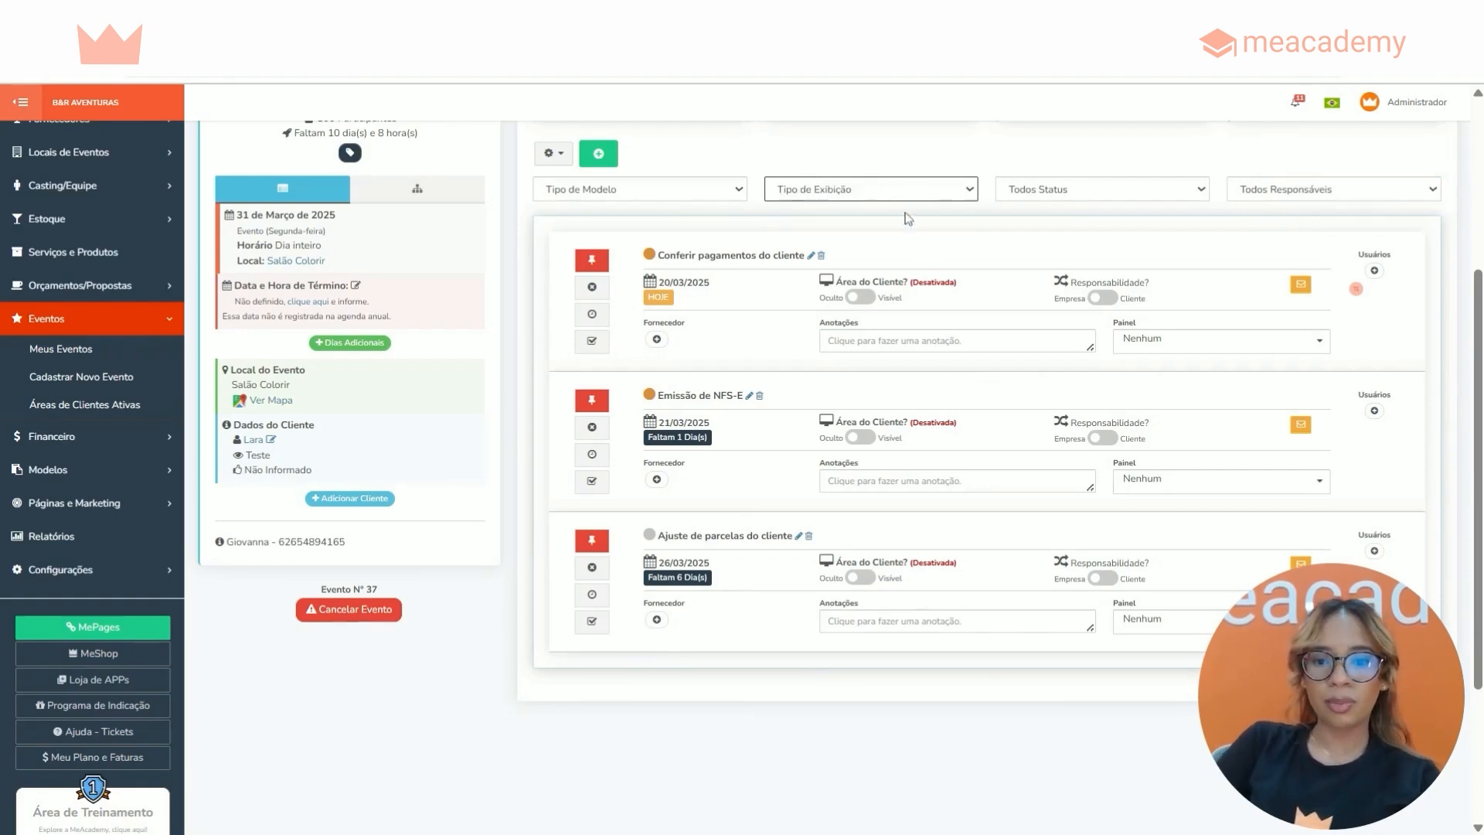
left_click(884, 147)
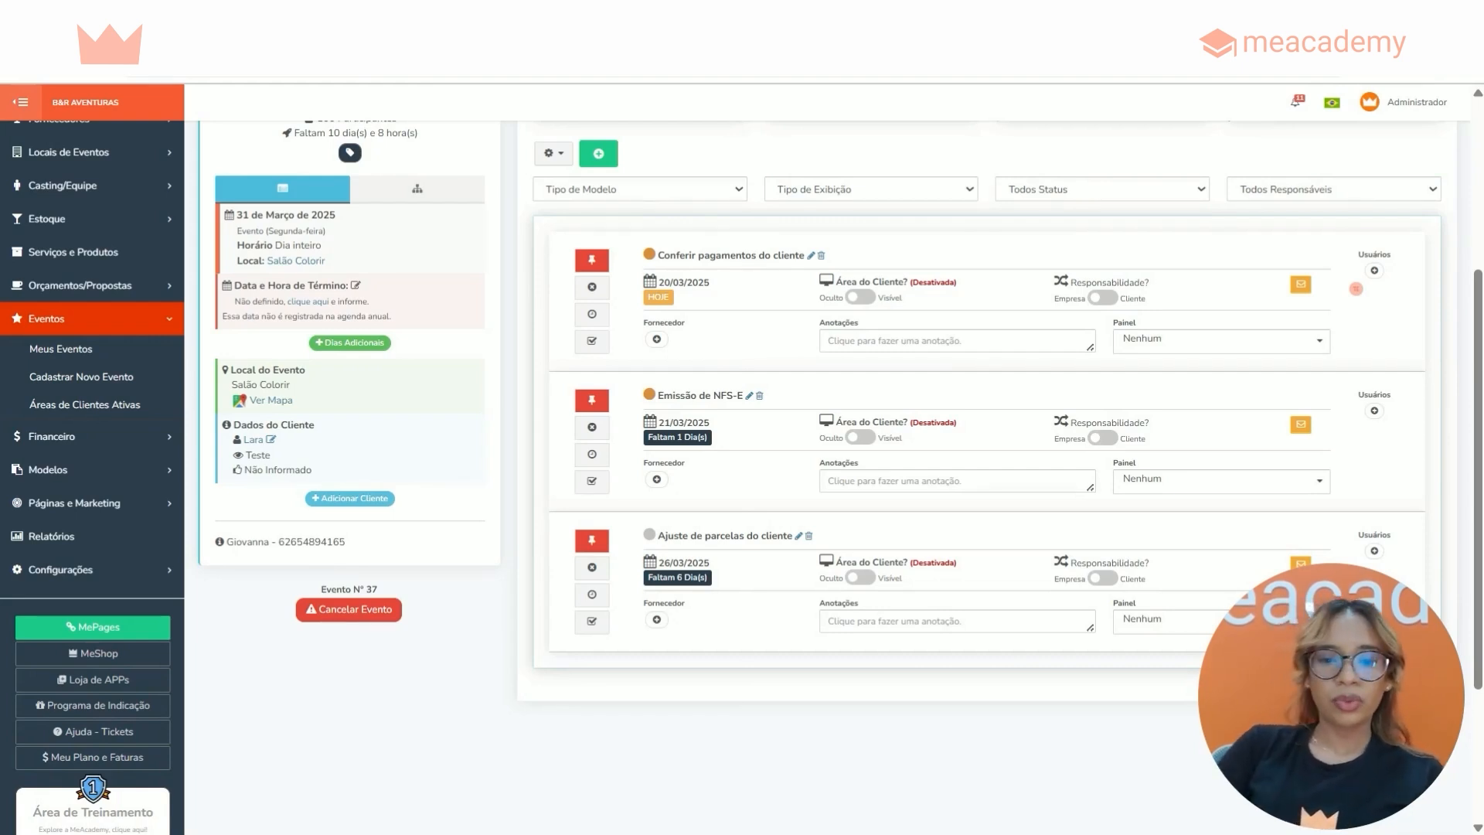
Insert the Checklist Pós-Venda model into the event's checklist.
left_click(598, 155)
left_click(657, 206)
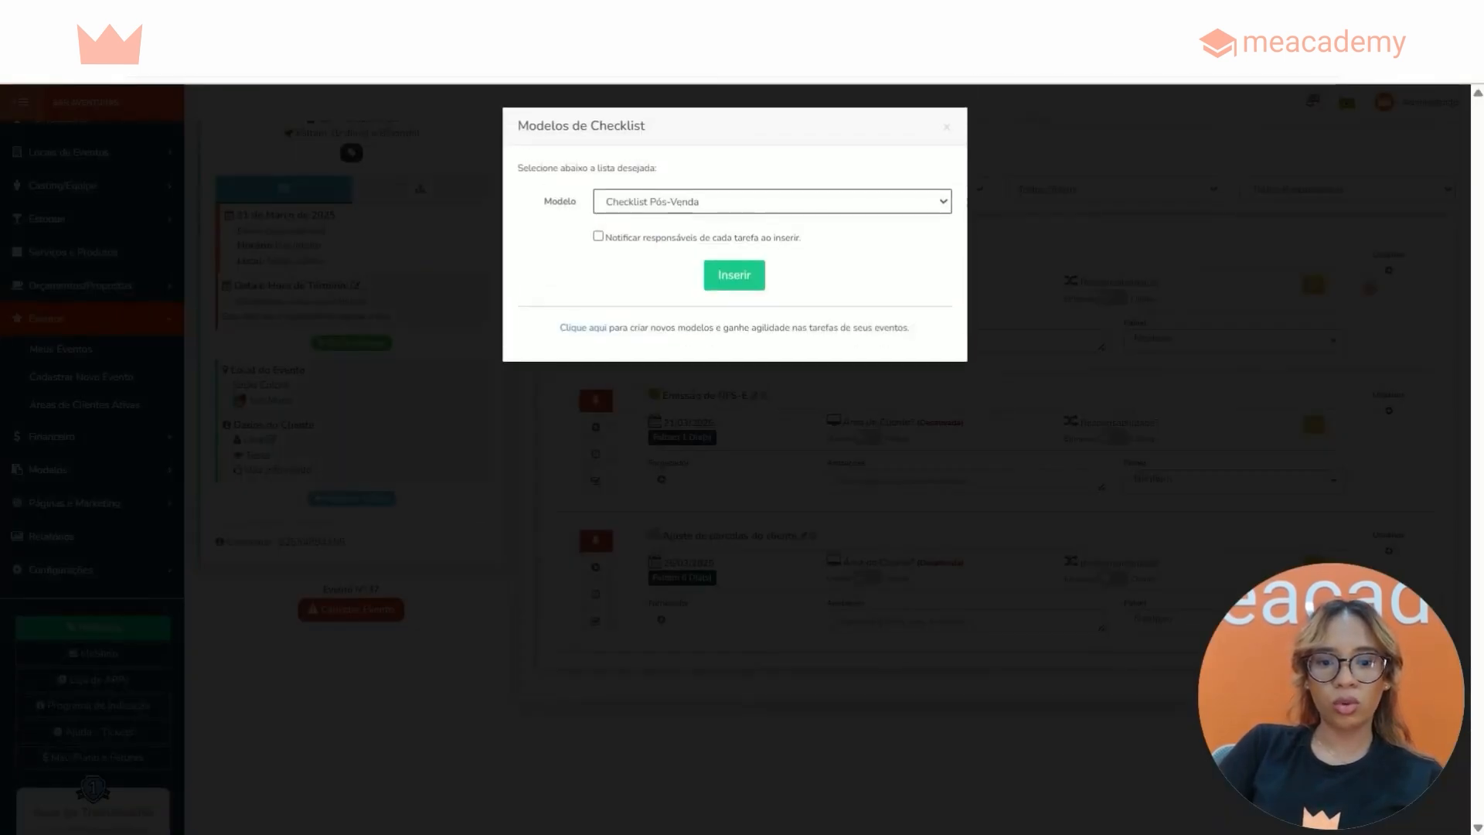
left_click(633, 264)
left_click(740, 282)
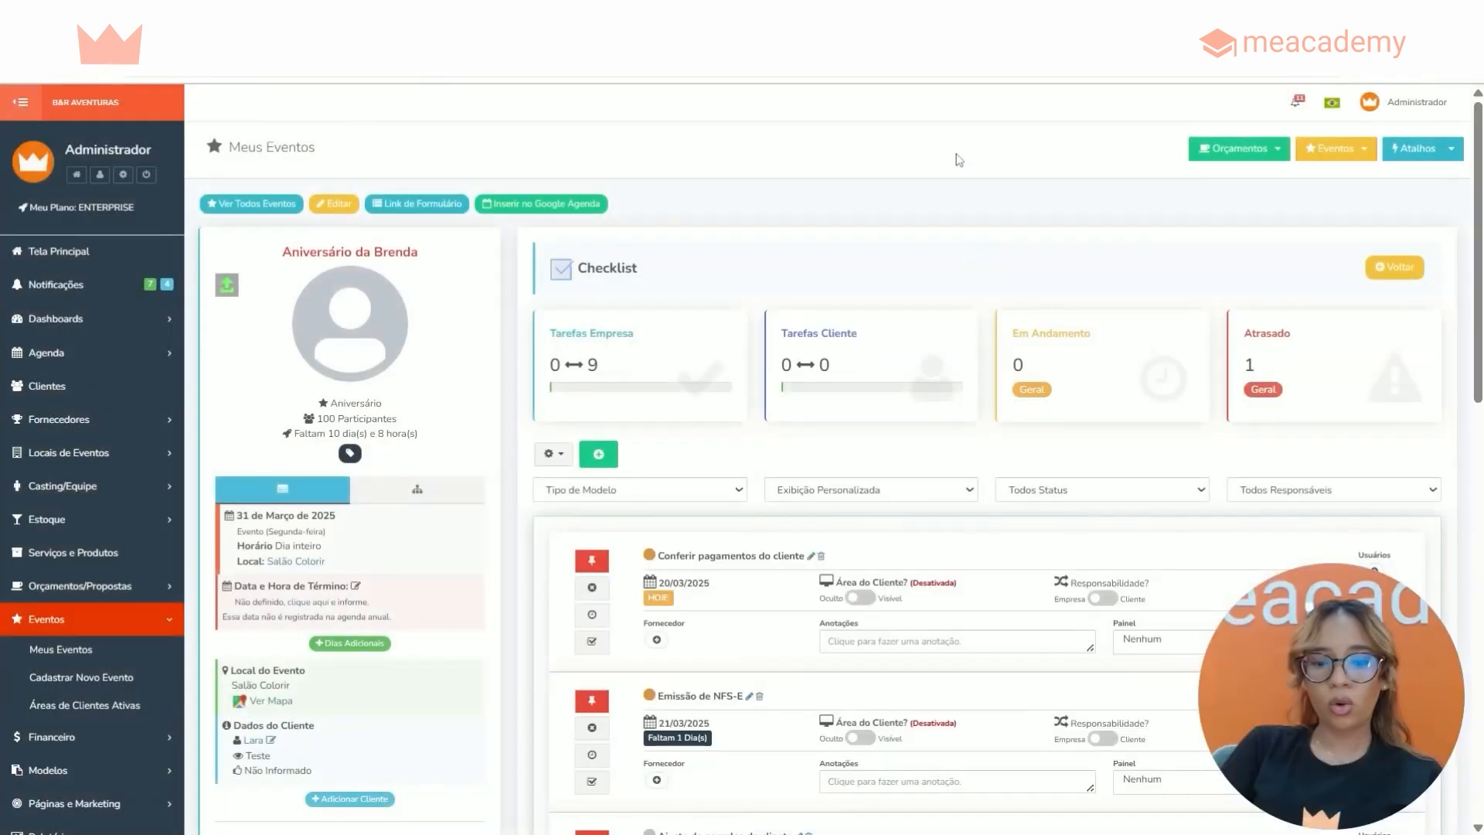
Look over the event's checklist tasks and filter them by model type to show only the Financeiro model.
scroll(958, 159, "down", 7)
scroll(834, 478, "down", 6)
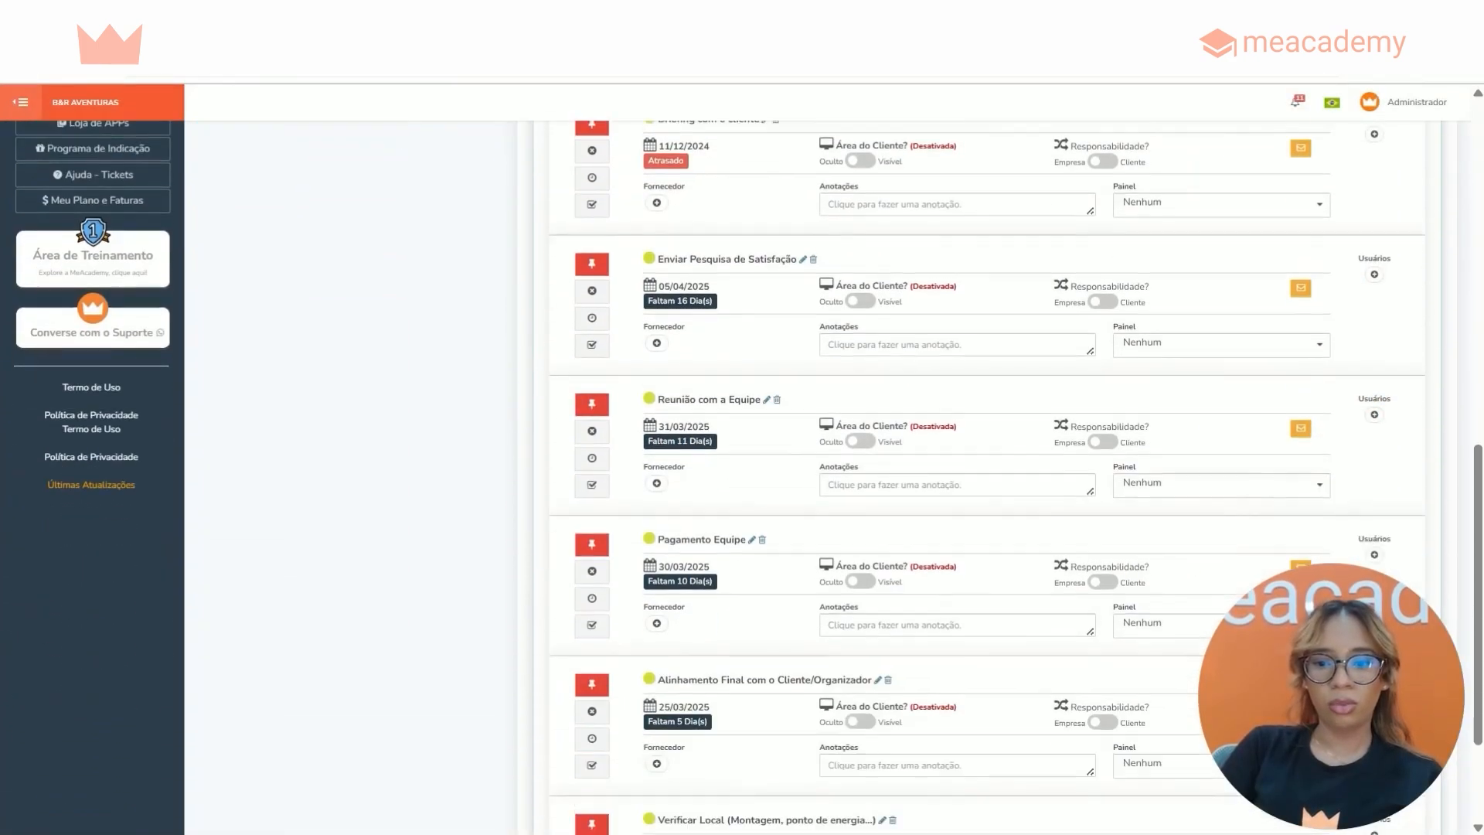
scroll(1355, 442, "up", 14)
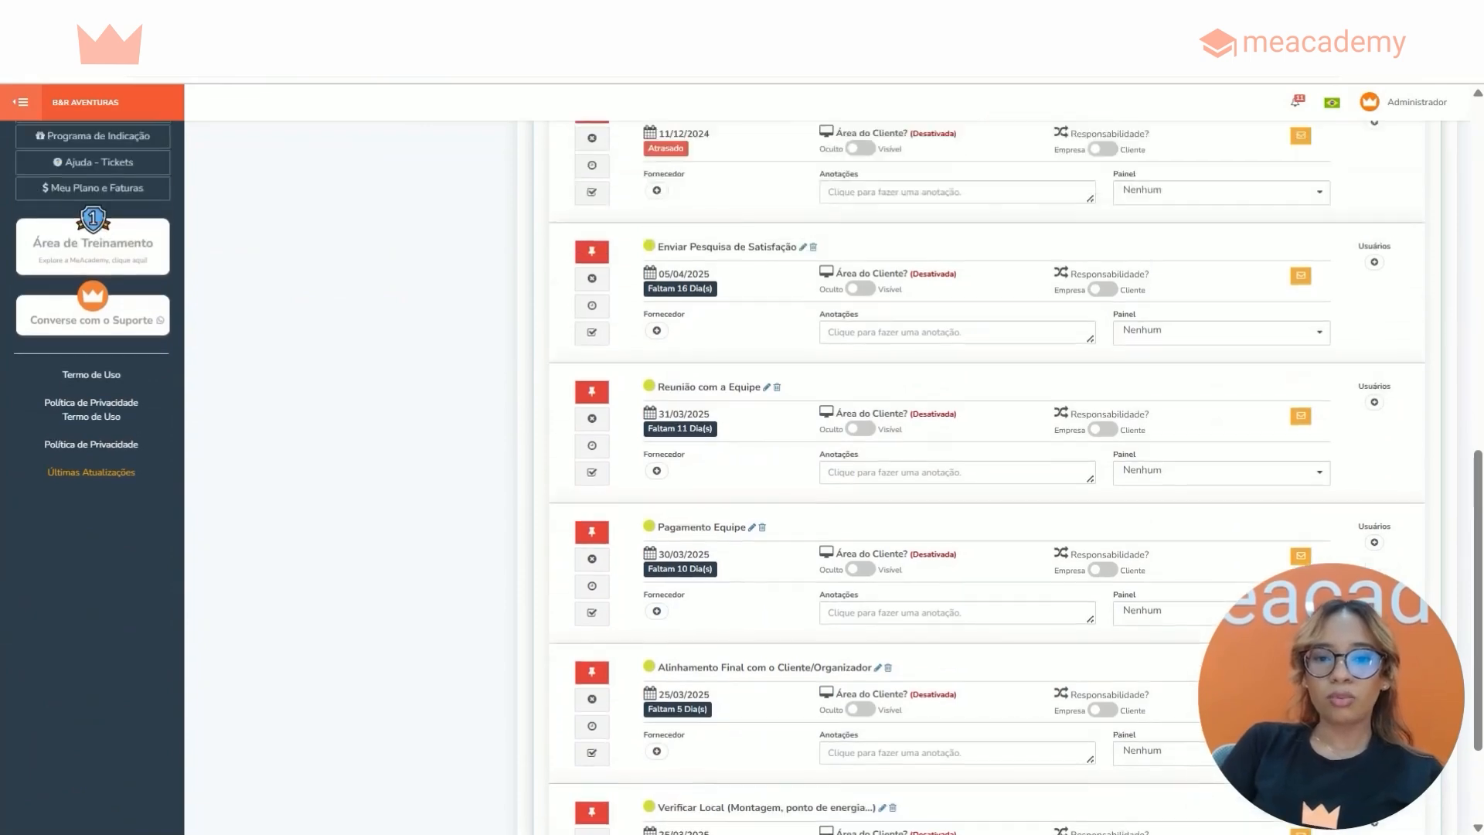
scroll(834, 478, "up", 1)
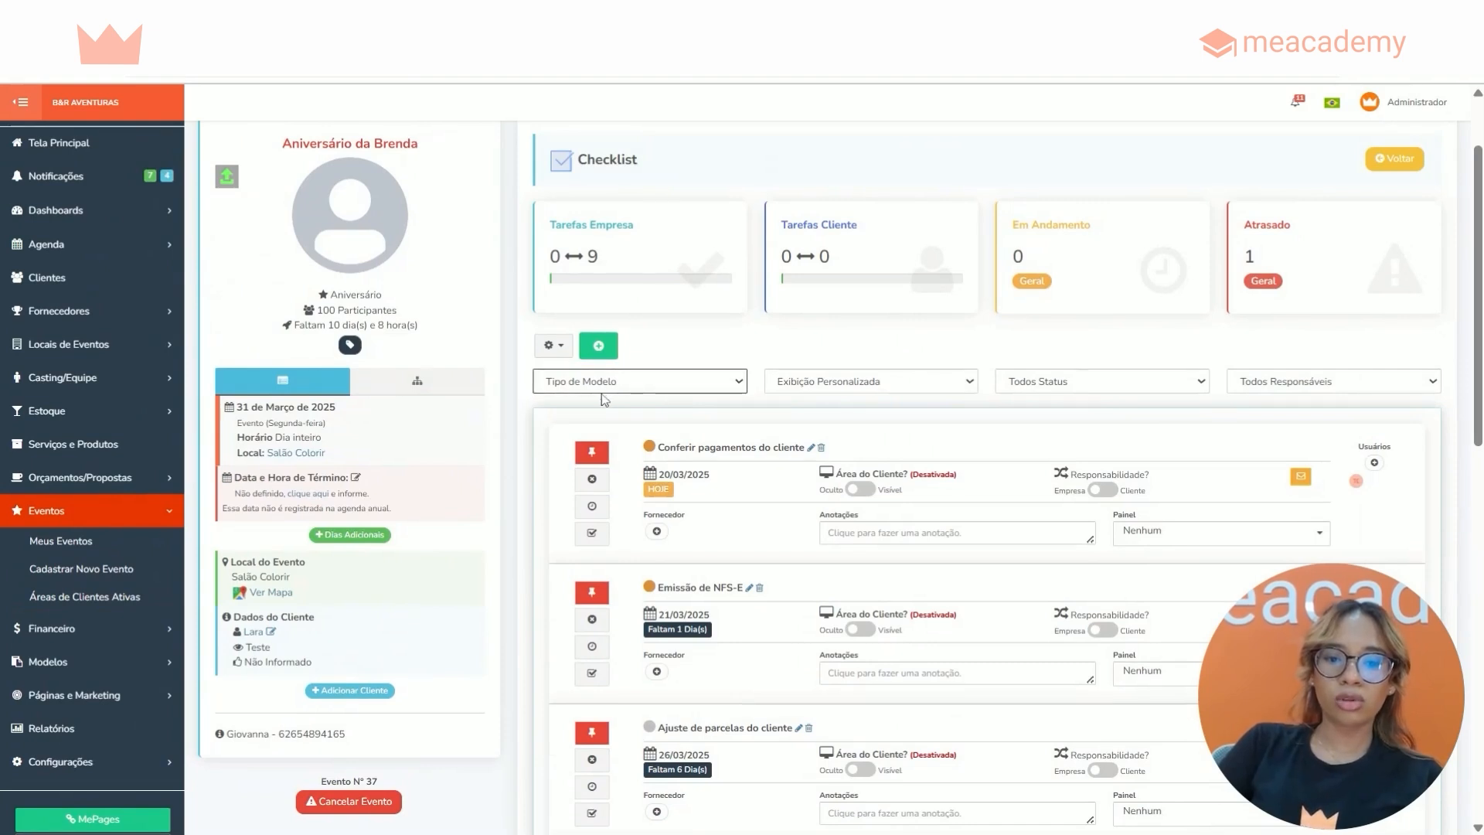
left_click(696, 468)
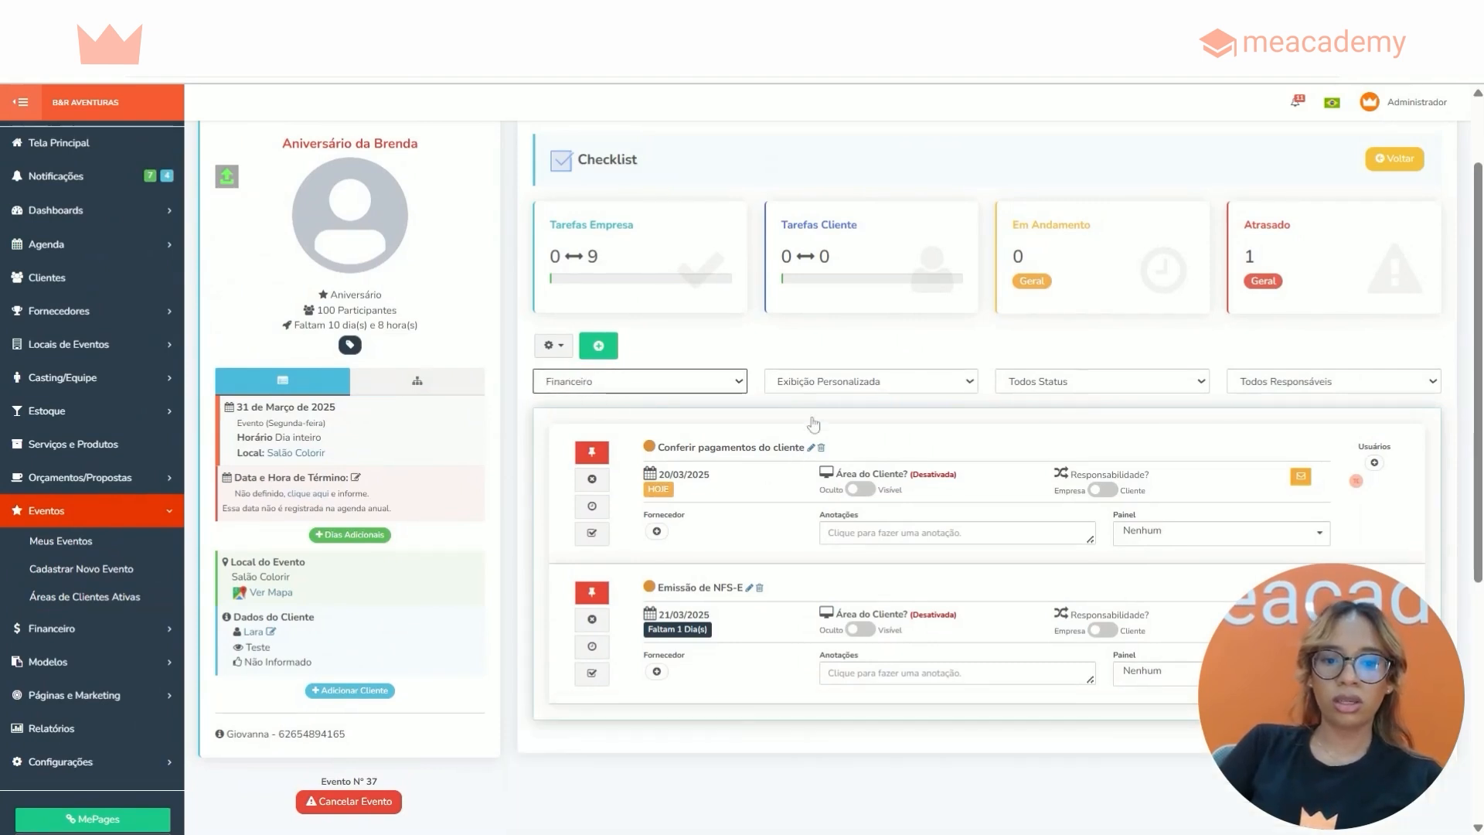
Examine the options of the event checklist's Todos Responsáveis filter and leave its selection as it is.
left_click(841, 329)
scroll(841, 330, "down", 1)
scroll(843, 333, "down", 1)
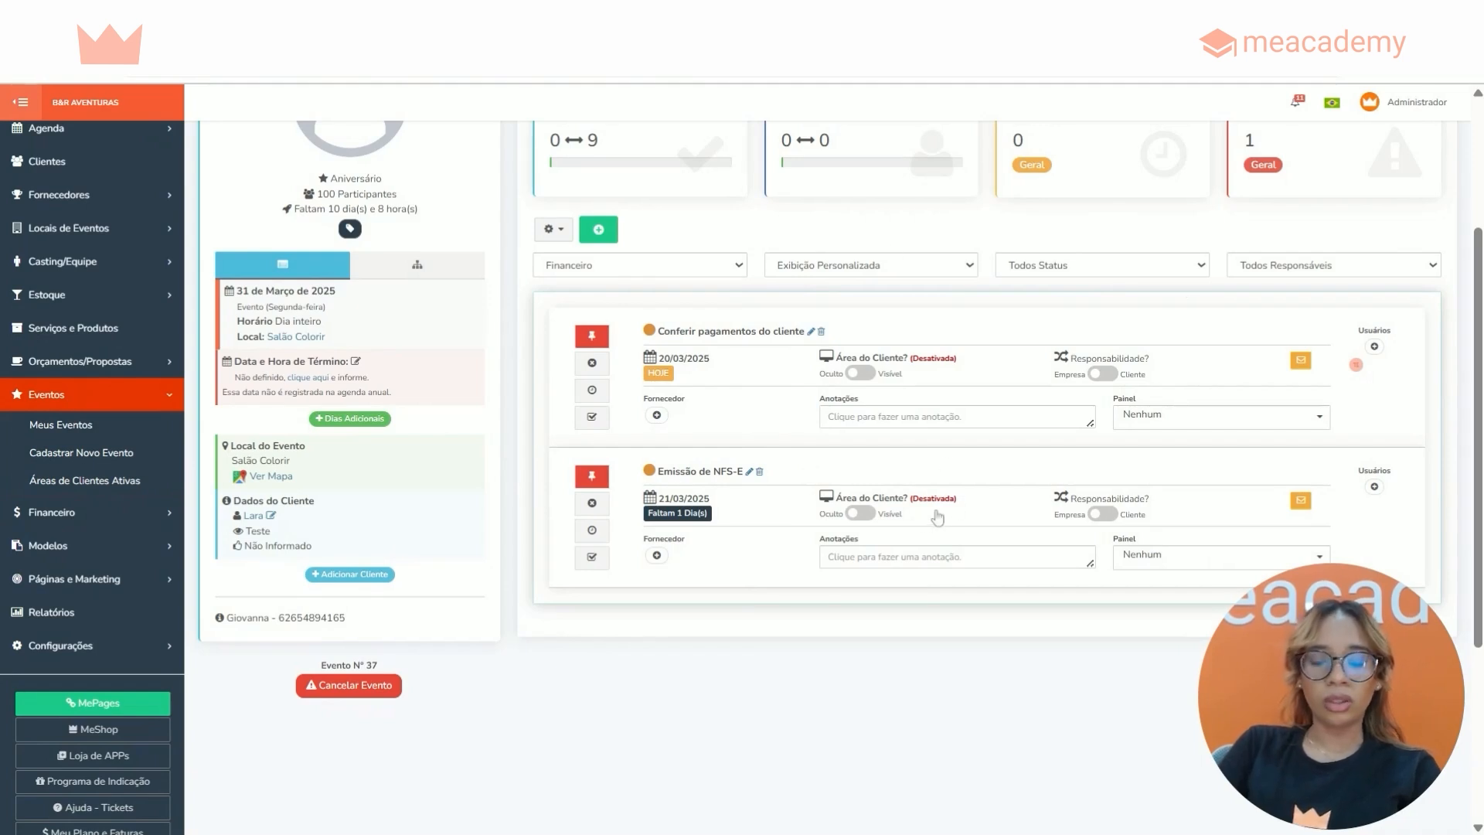
left_click(1302, 272)
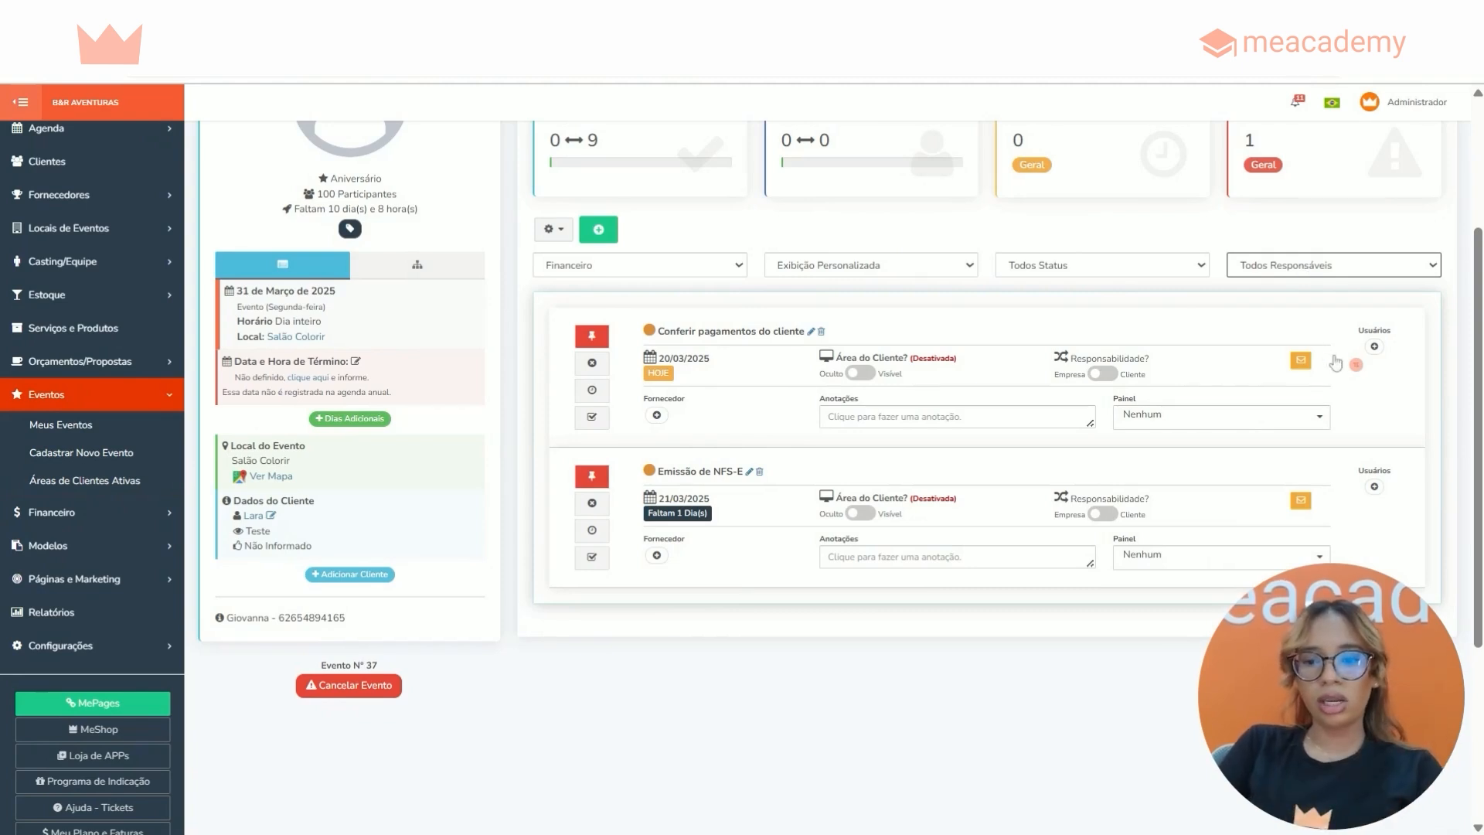
left_click(1203, 221)
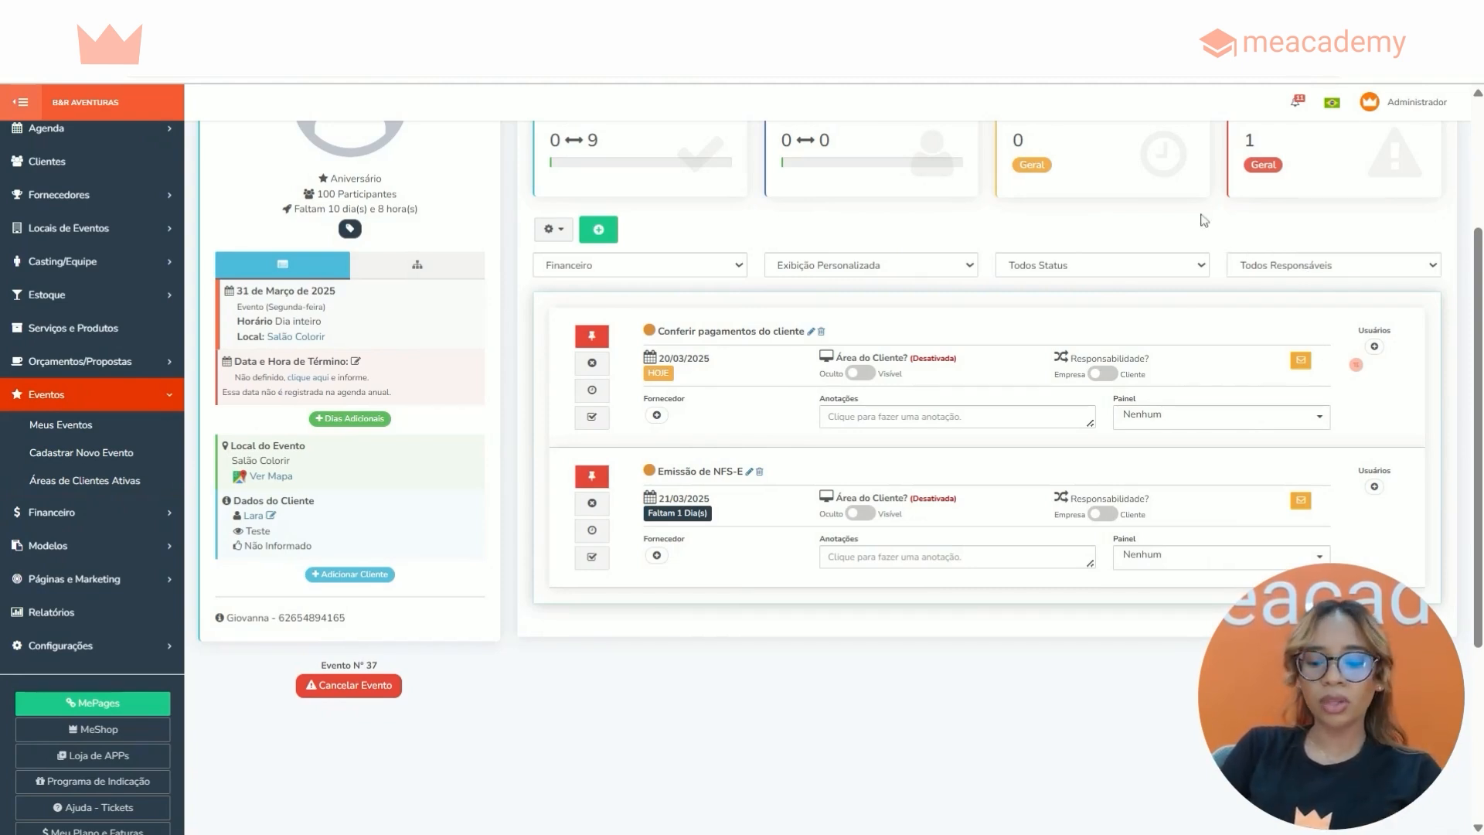
Open the Checklists dashboard and display the Pendente tasks of the upcoming events.
scroll(1204, 221, "up", 1)
scroll(1203, 220, "up", 1)
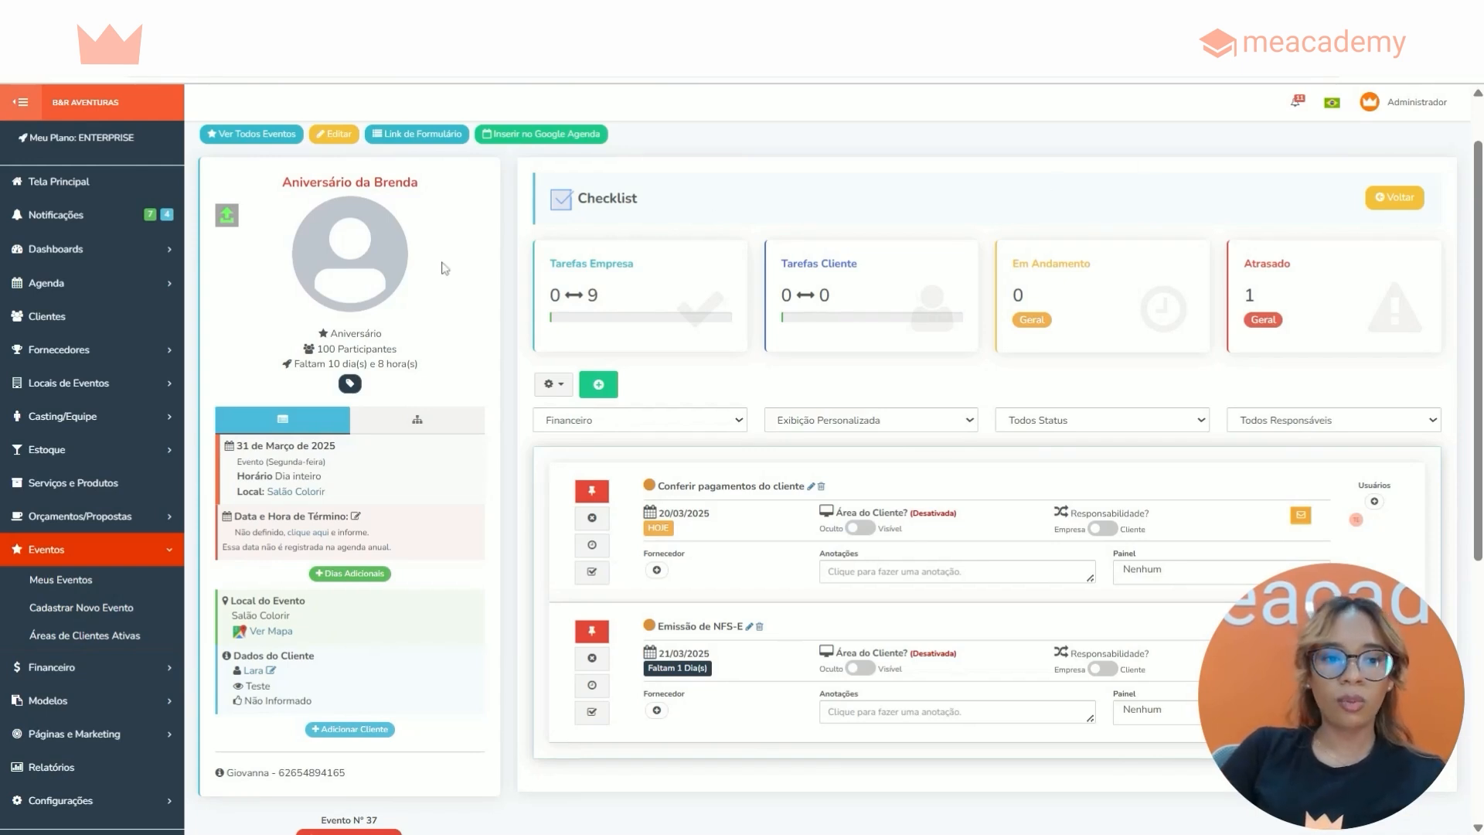
left_click(87, 258)
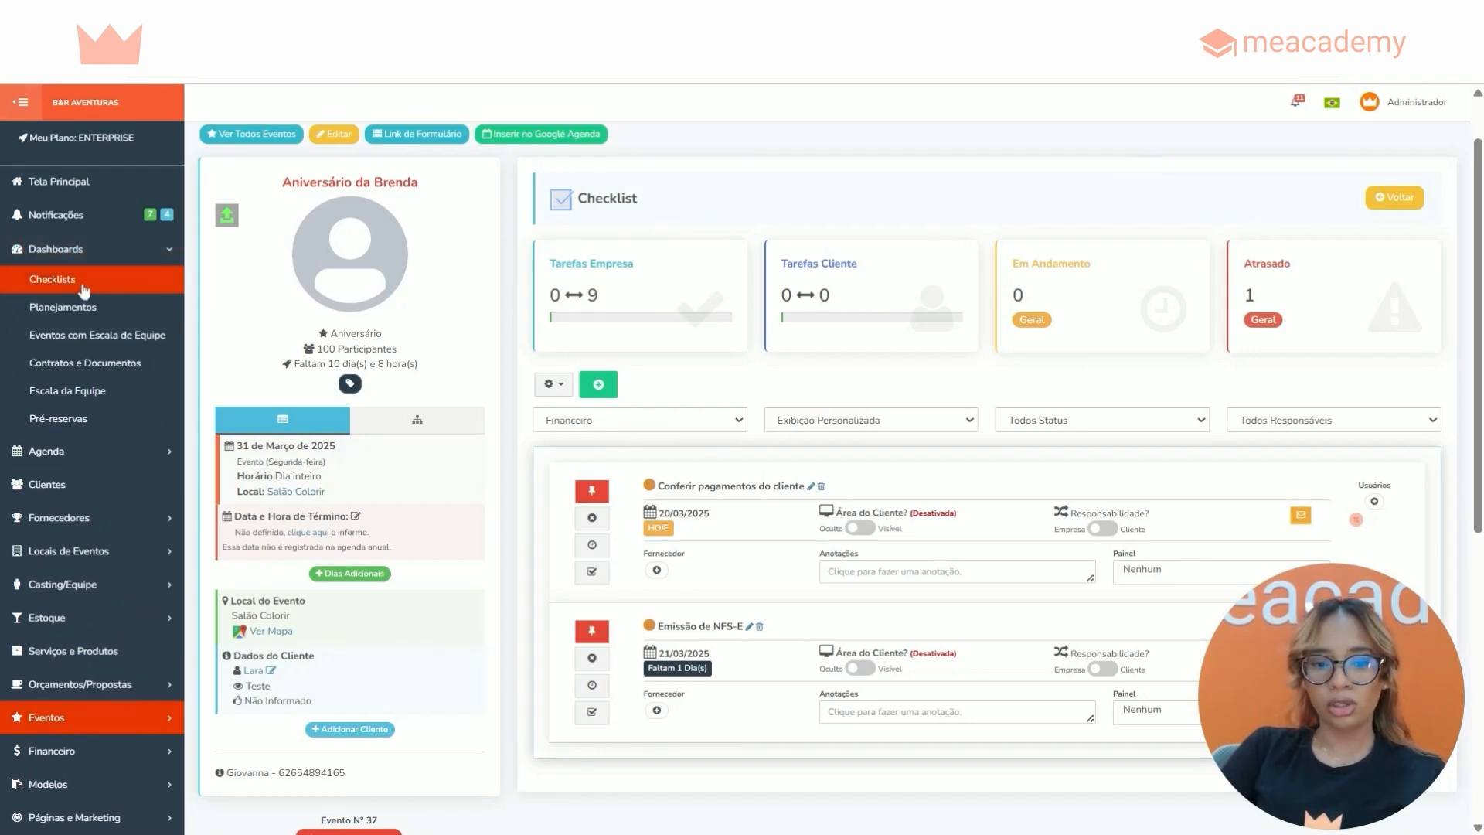
left_click(83, 287)
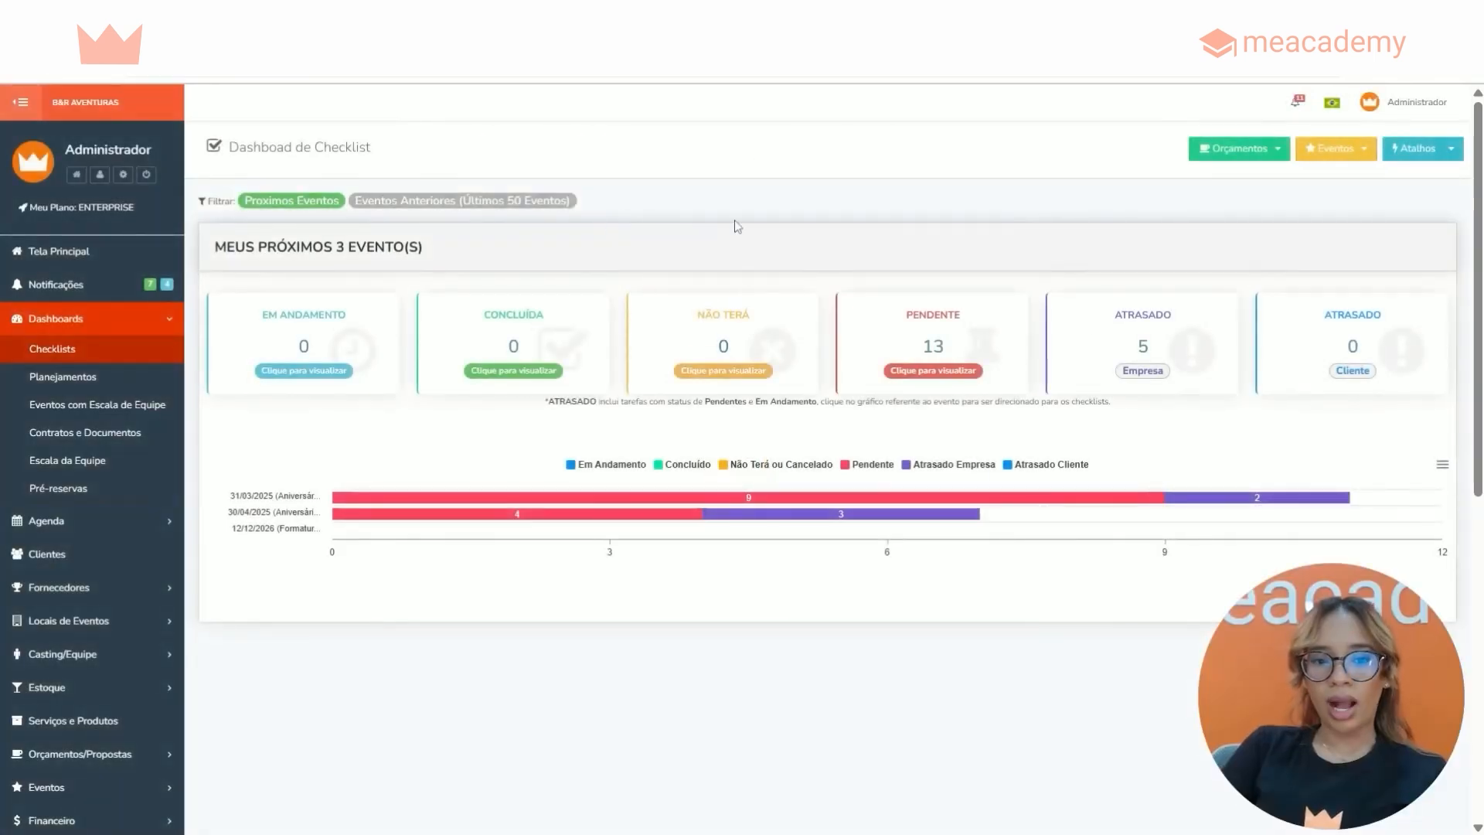
scroll(736, 216, "down", 1)
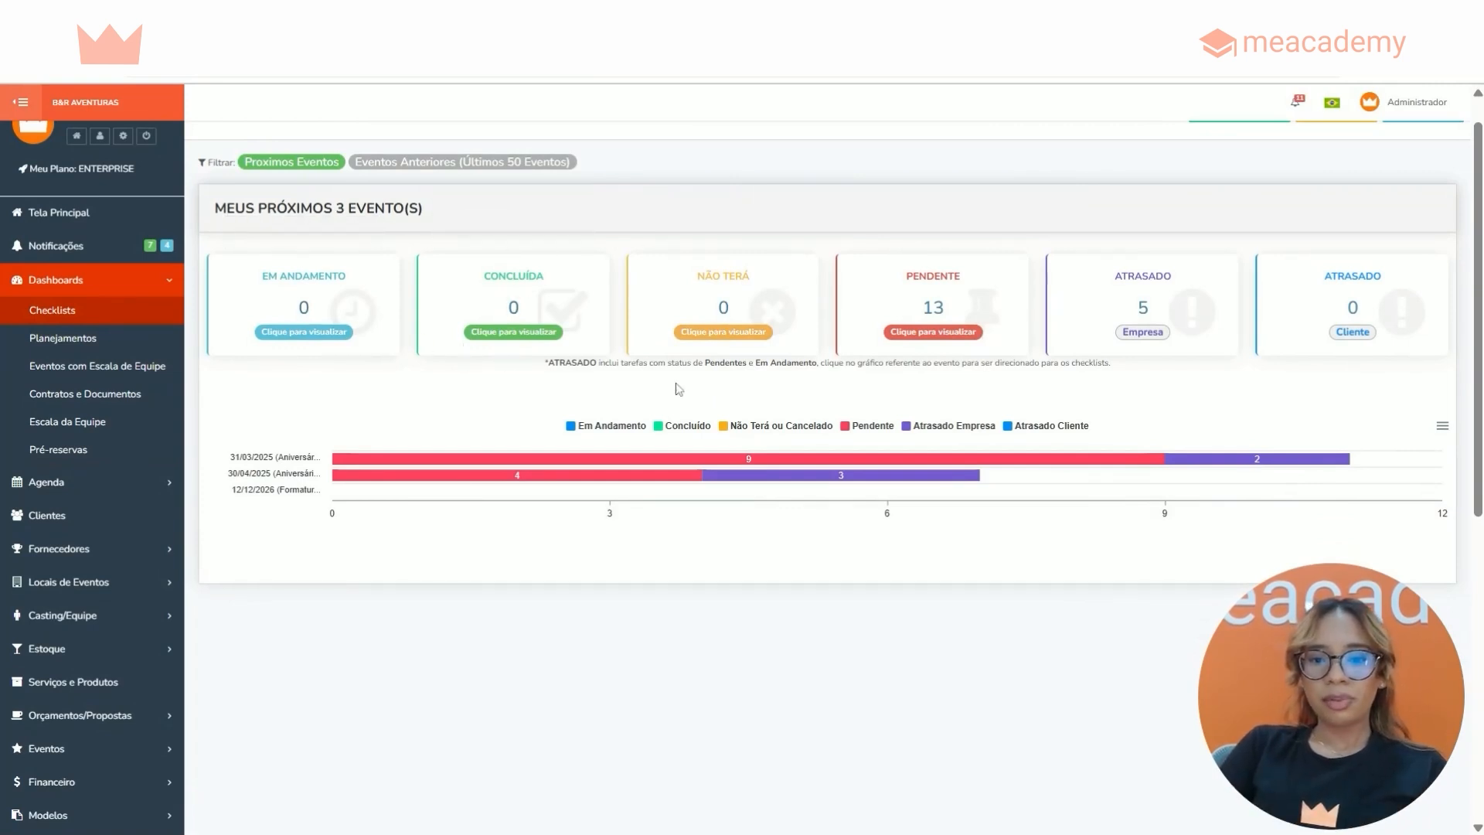
left_click(940, 309)
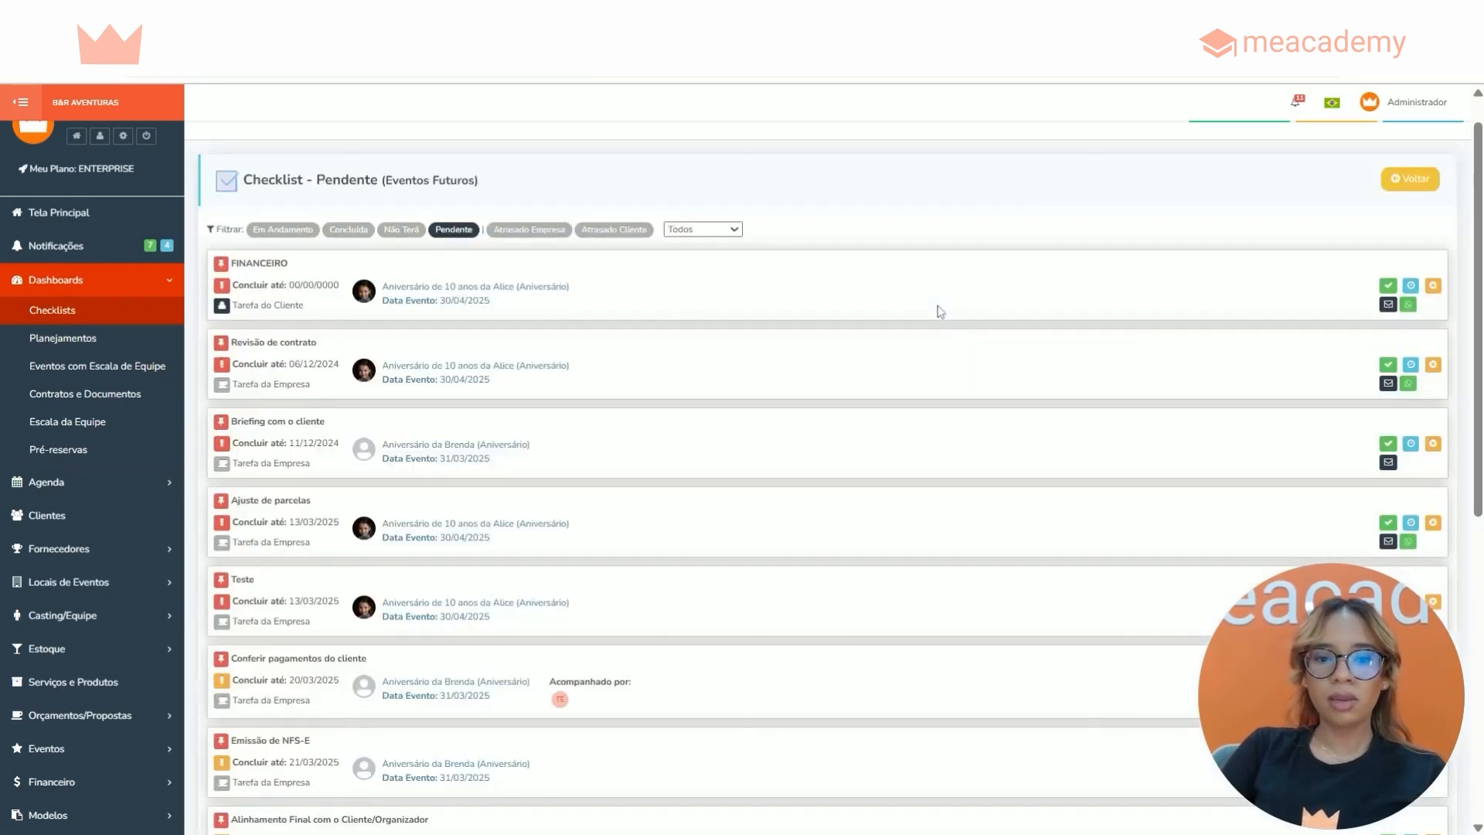
Look through the pending tasks of the future events and filter them by the responsible user Teste.
scroll(934, 184, "down", 3)
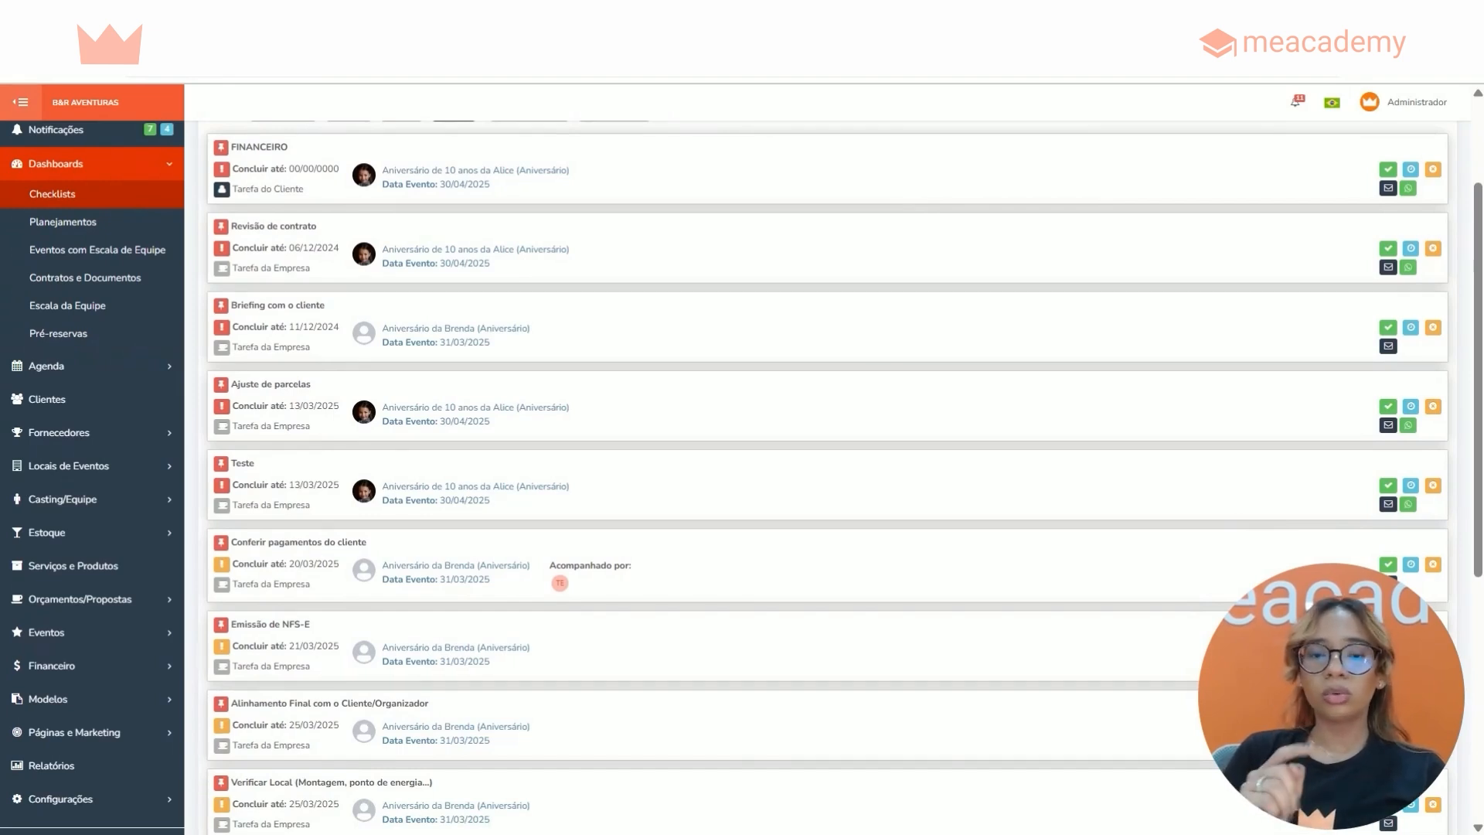
scroll(773, 464, "down", 6)
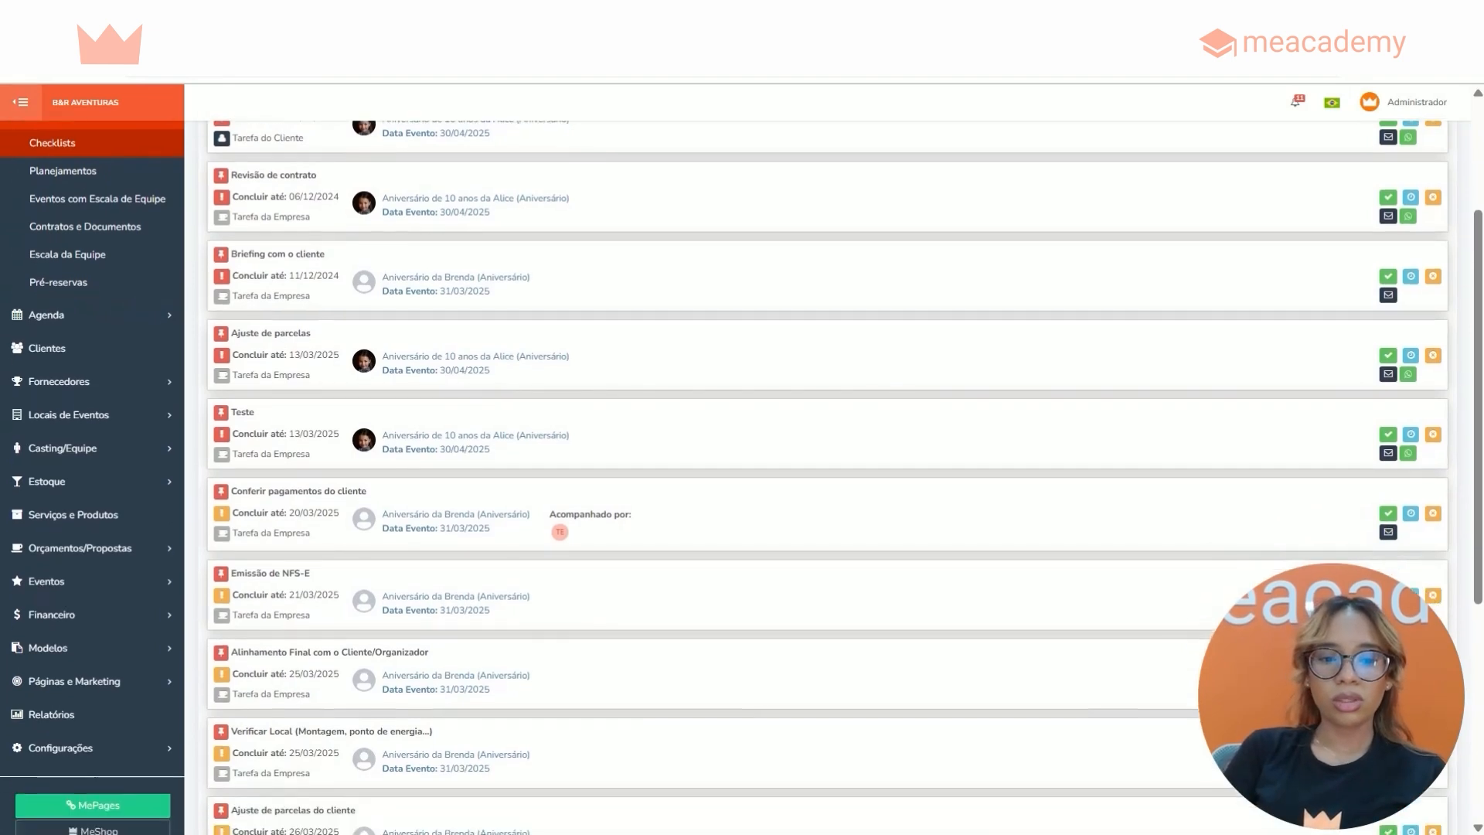
scroll(773, 463, "up", 6)
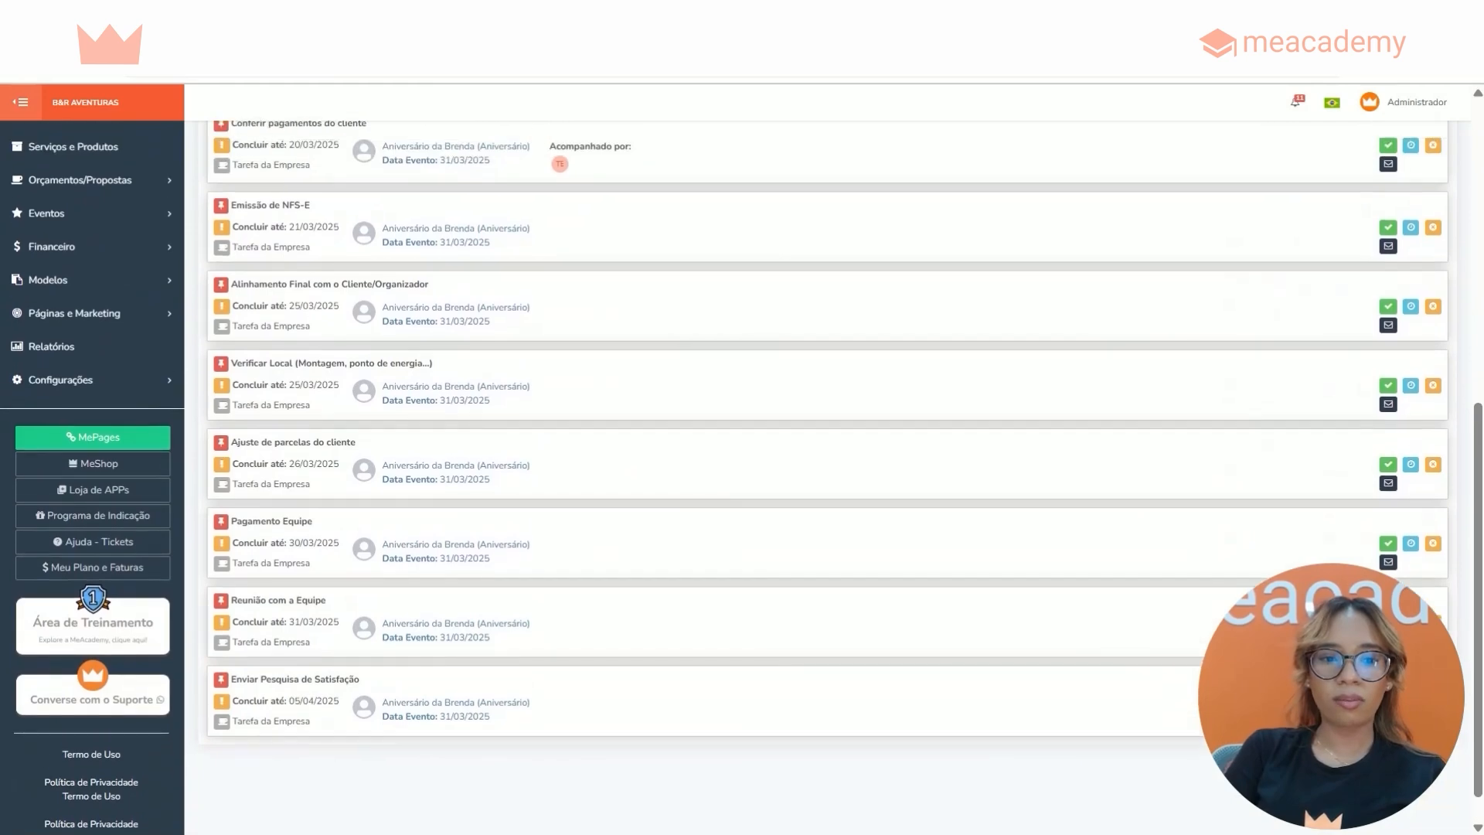
scroll(773, 463, "up", 2)
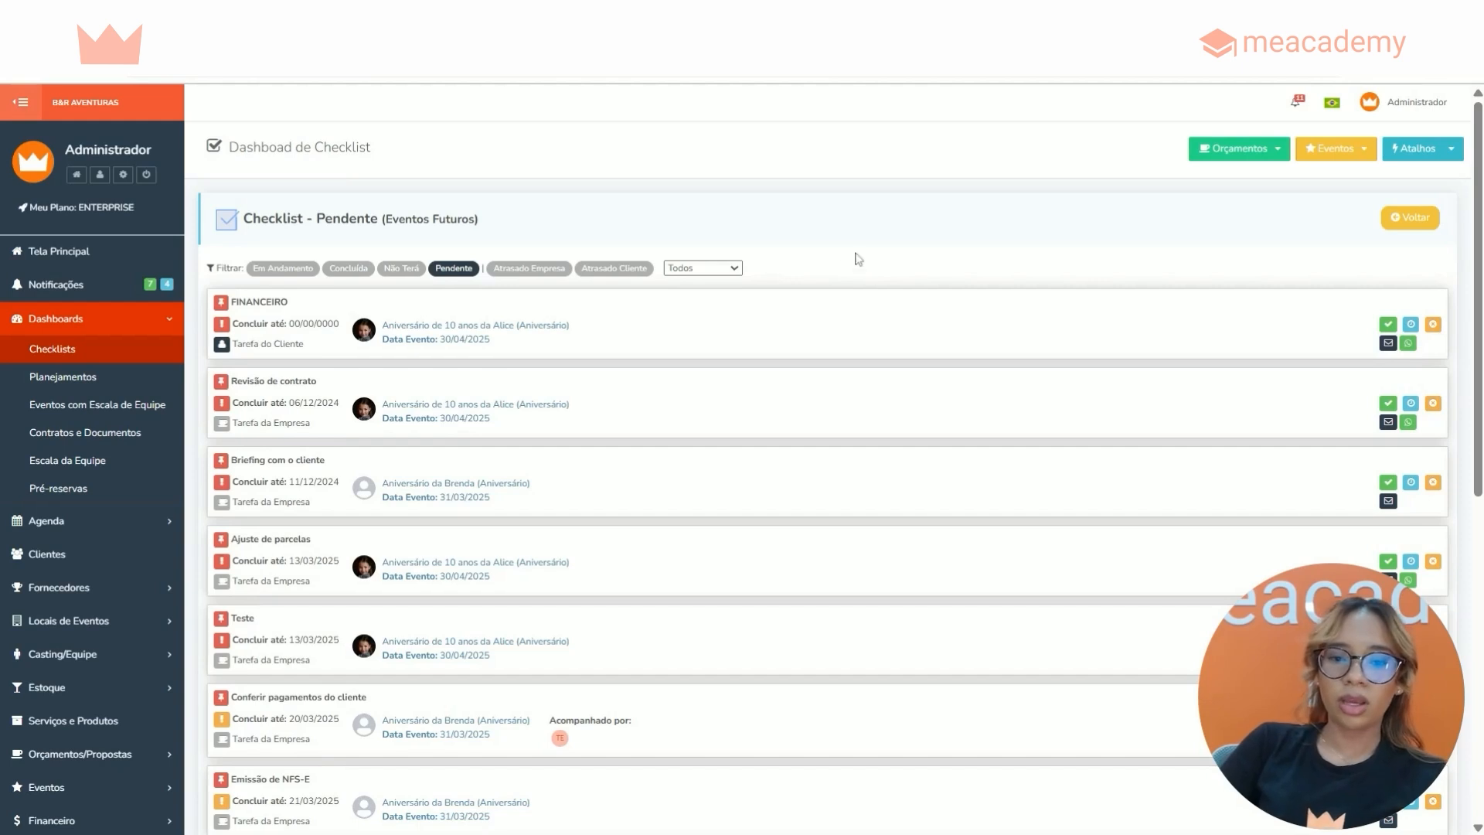
left_click(705, 271)
left_click(693, 384)
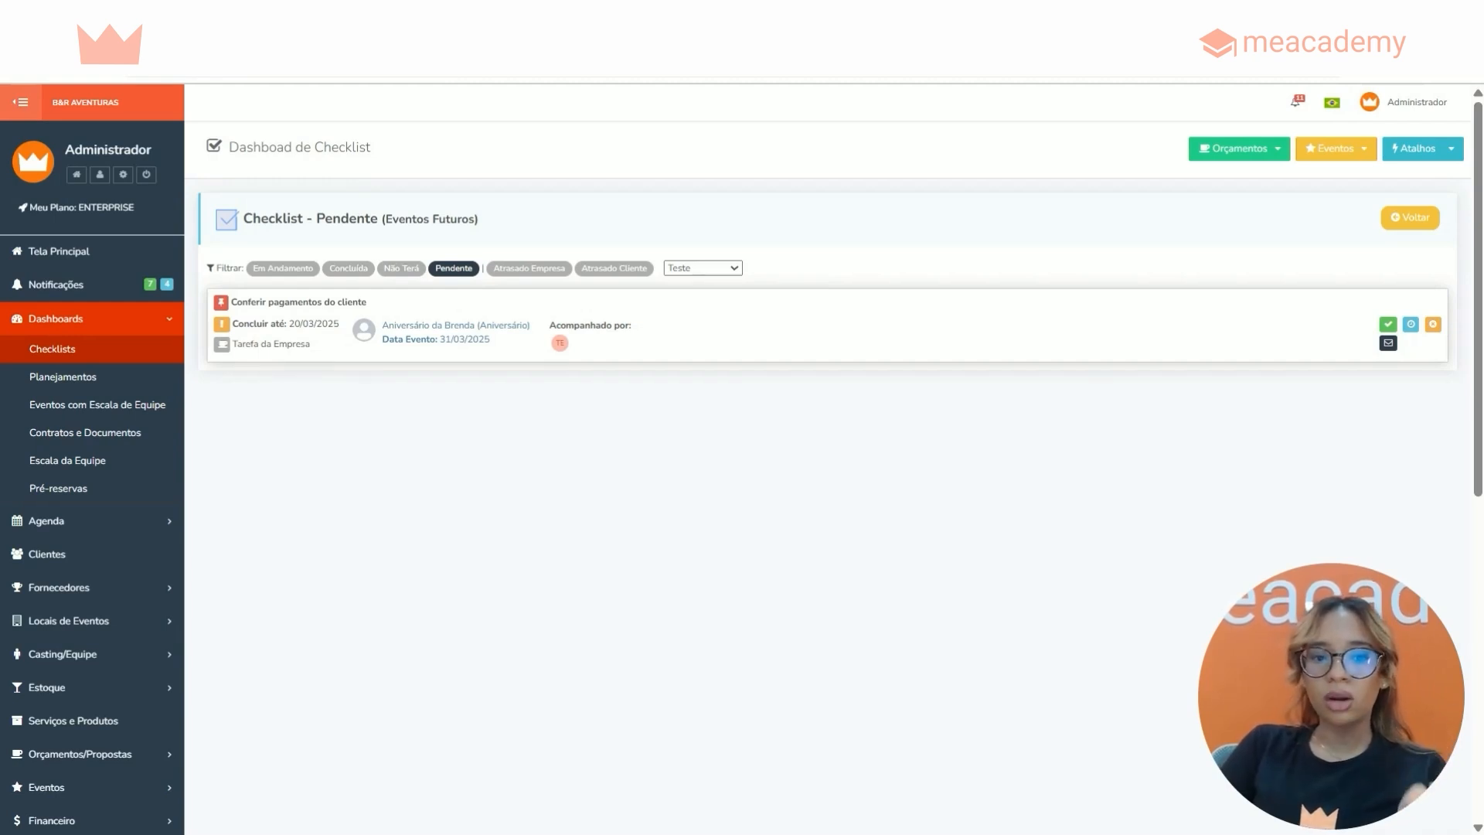
View Teste's future-event checklist tasks under the statuses Não Terá, Concluída, Em Andamento, Atrasado Empresa and Atrasado Cliente in turn.
left_click(416, 271)
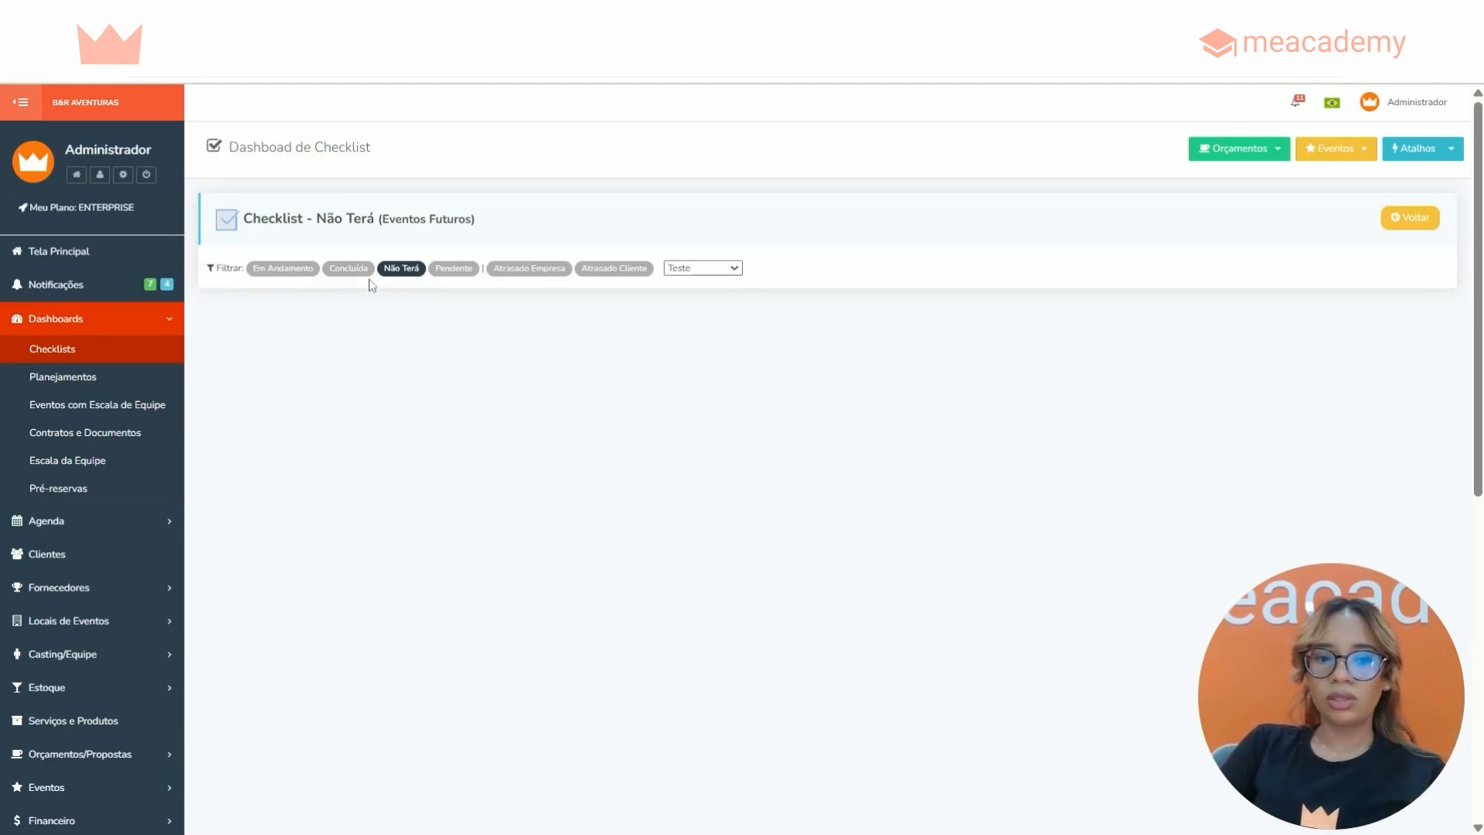
left_click(334, 272)
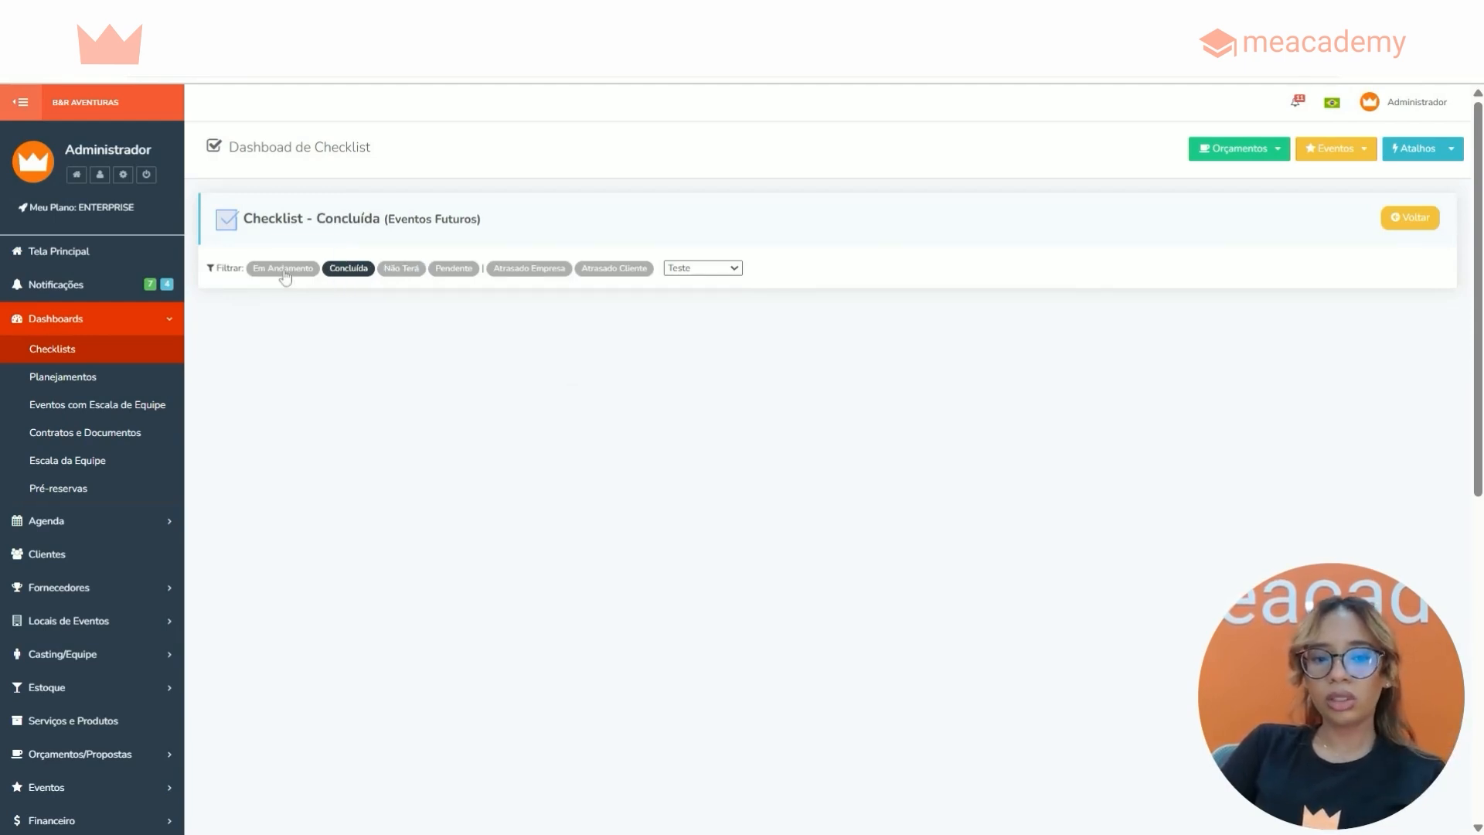
left_click(285, 271)
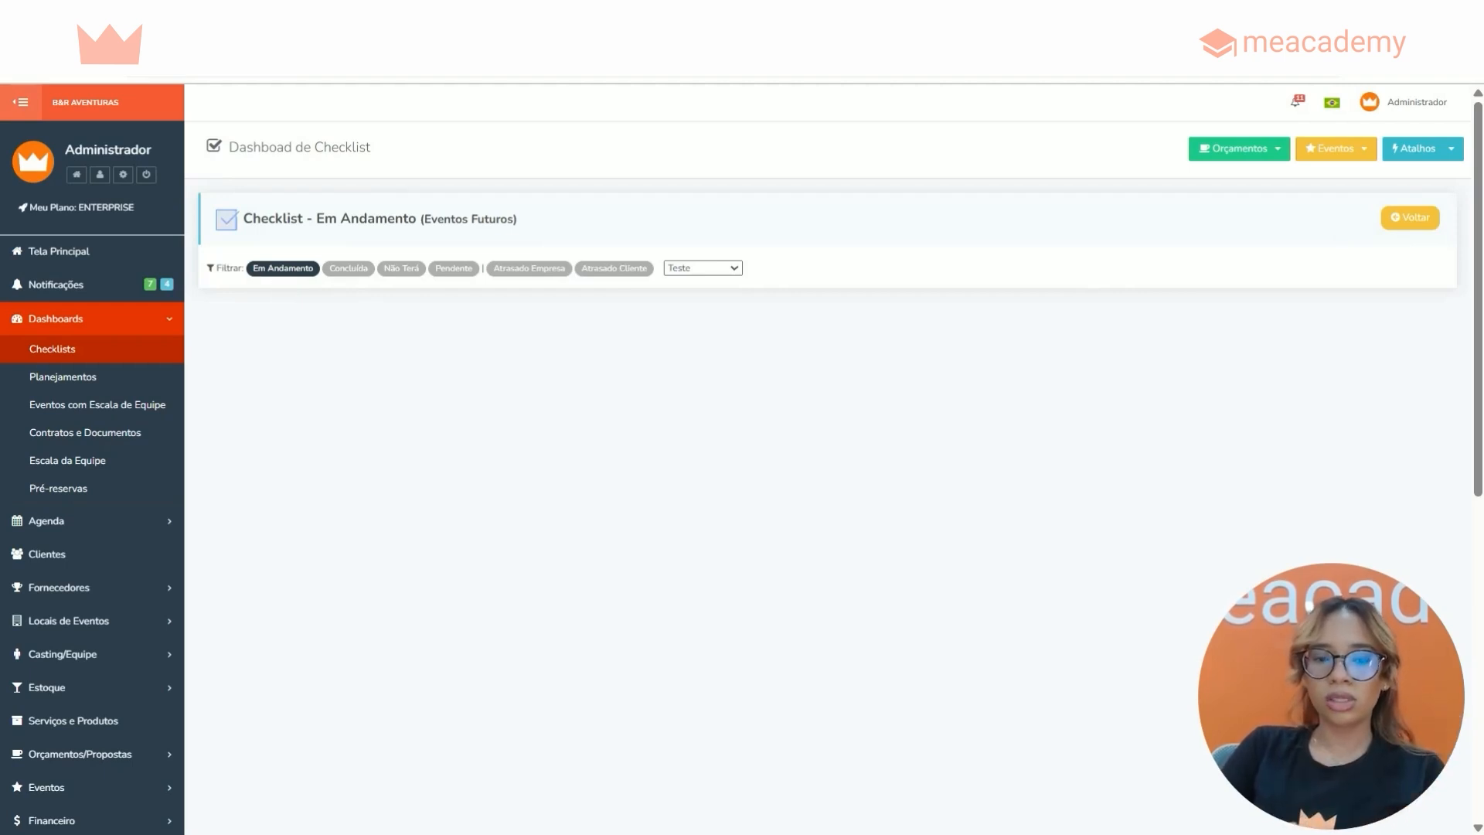
left_click(530, 271)
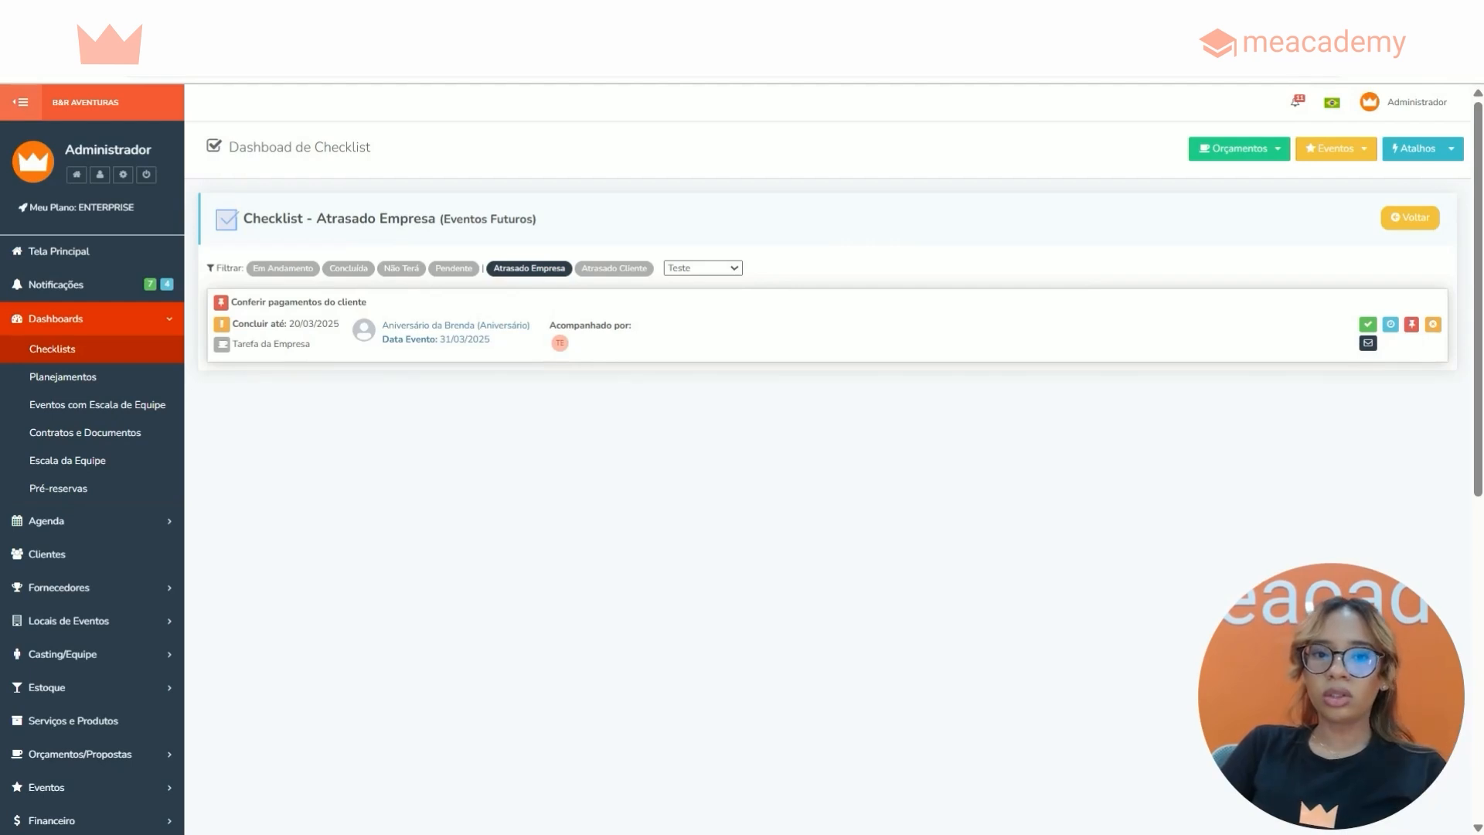
left_click(607, 268)
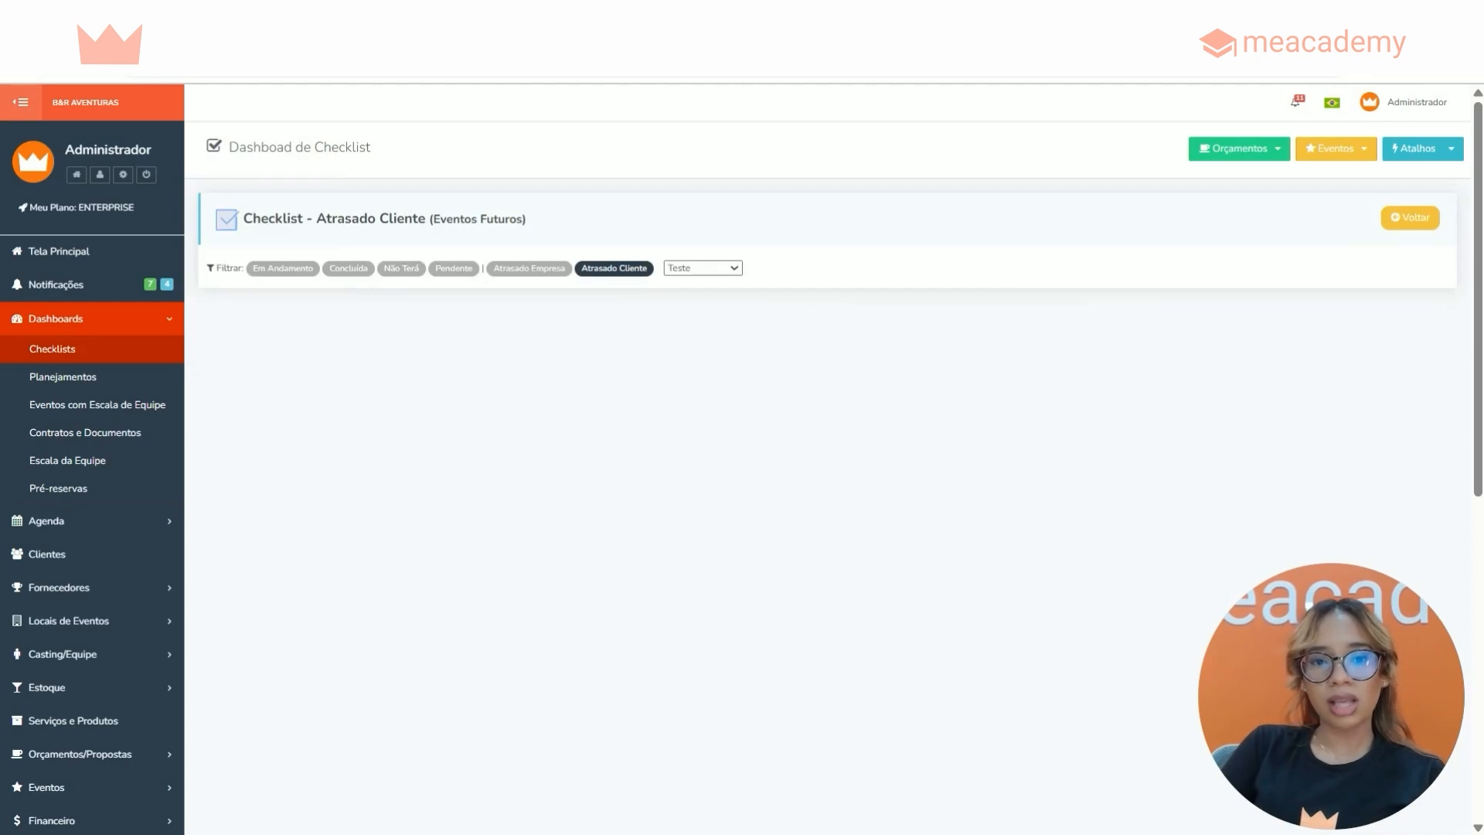
Open the checklist of the birthday event dated 31/03/2025 and bring its task list into view.
left_click(1365, 153)
left_click(1330, 204)
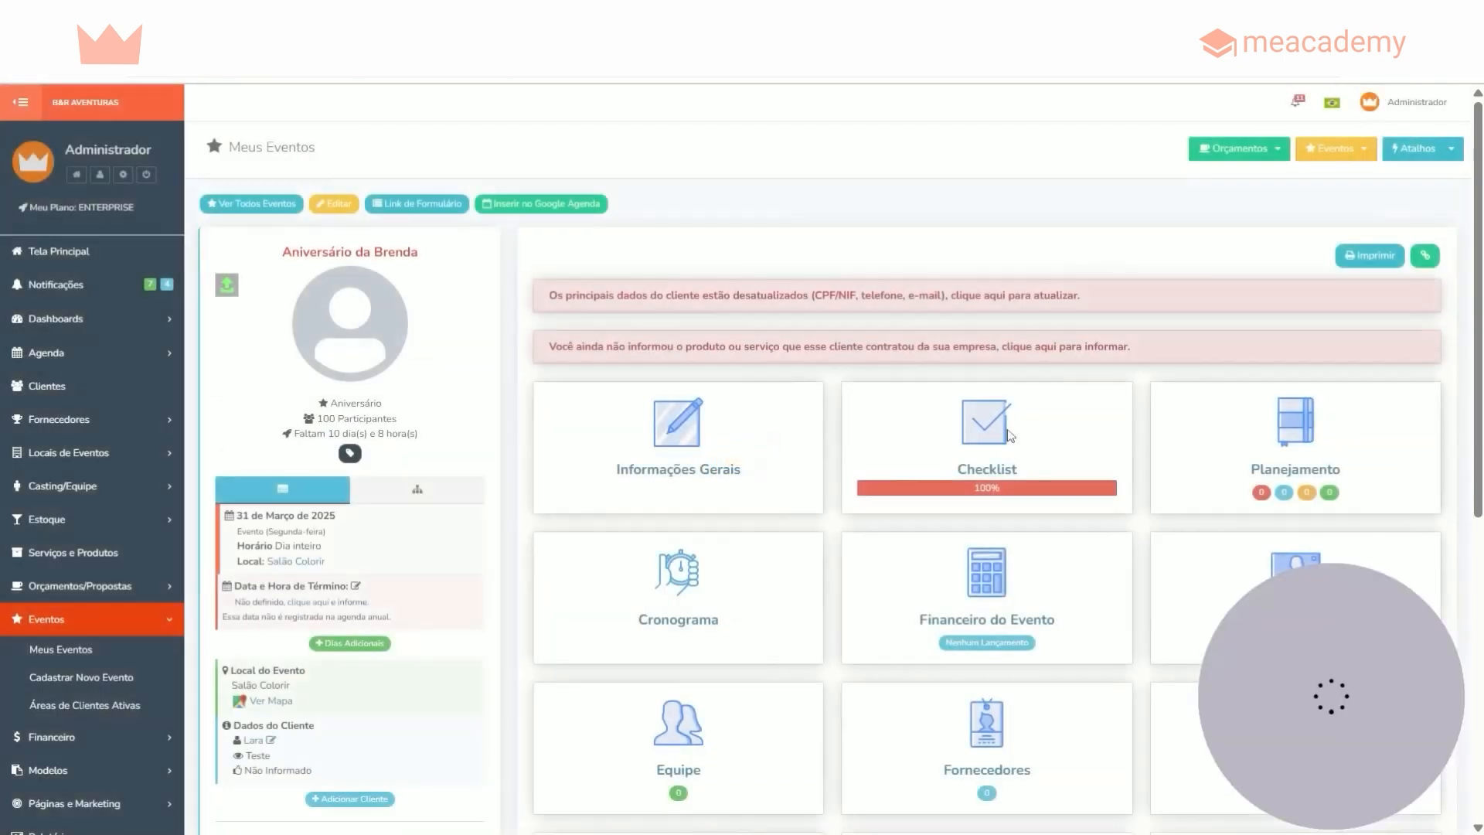
left_click(987, 456)
left_click_drag(1480, 280, 1479, 287)
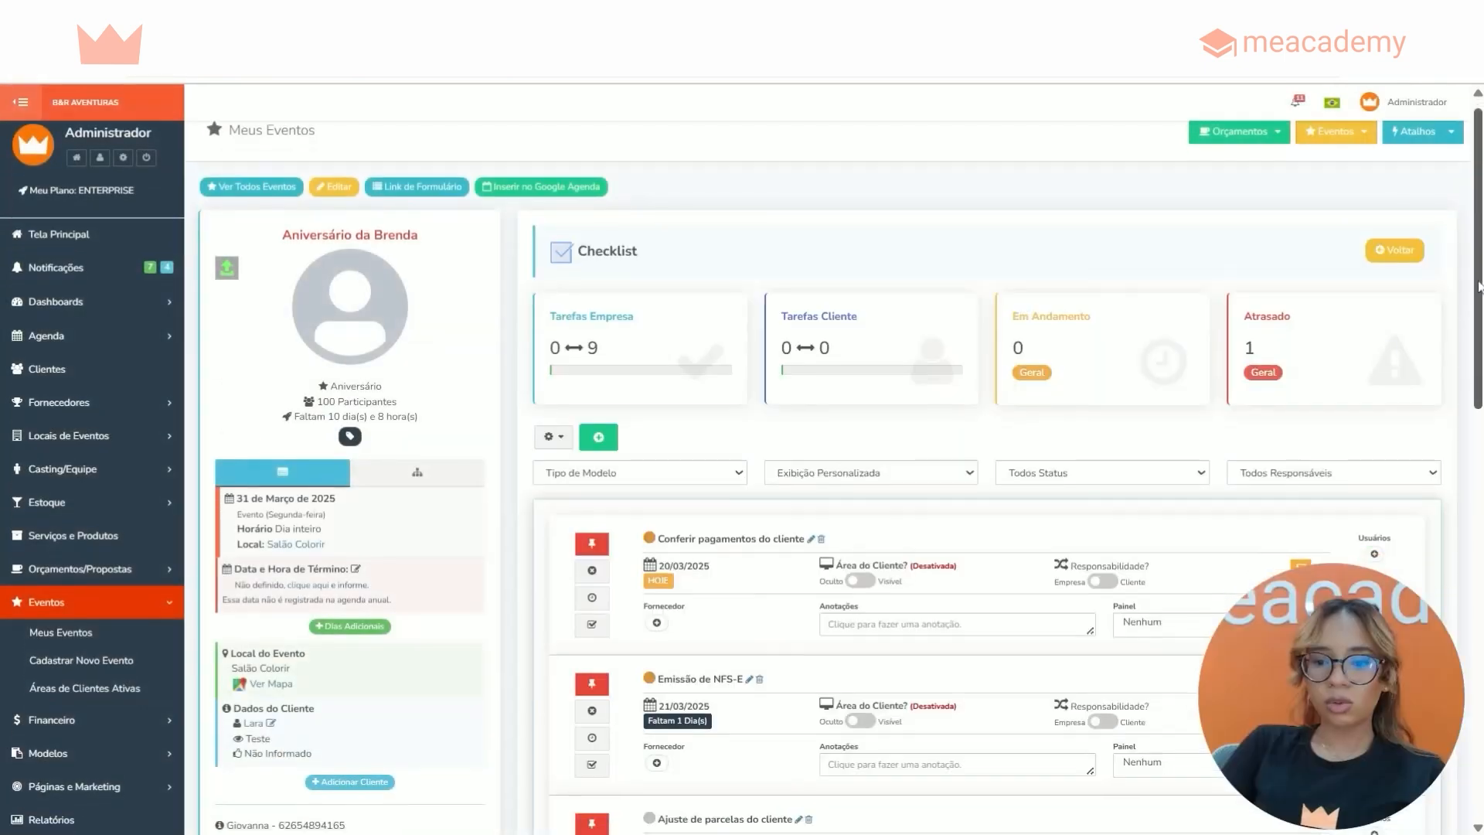
scroll(1275, 382, "down", 4)
Switch the responsibility of the task "Conferir pagamentos do cliente" to Cliente and back to Empresa.
left_click(1102, 306)
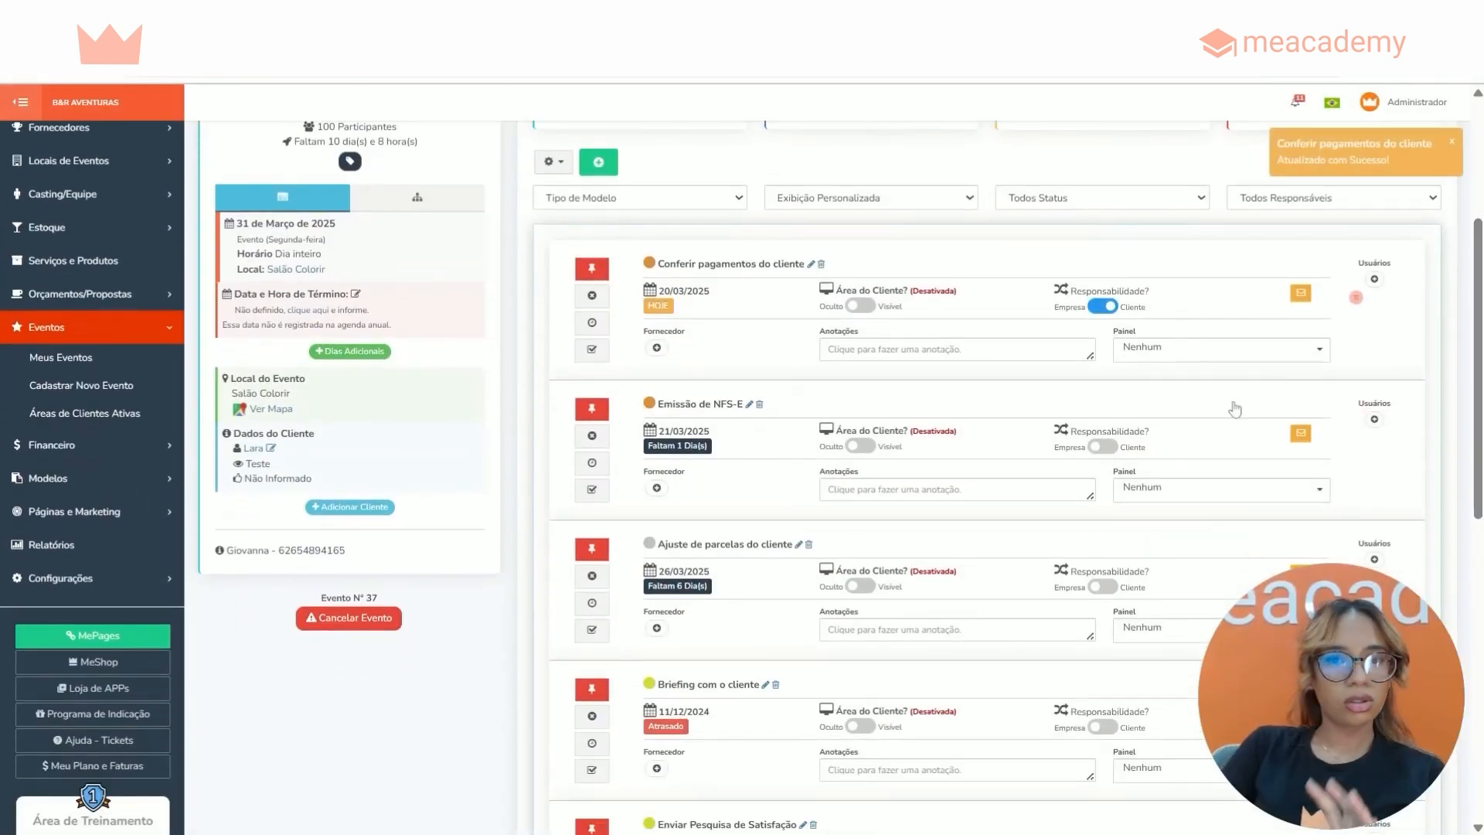
left_click(1104, 307)
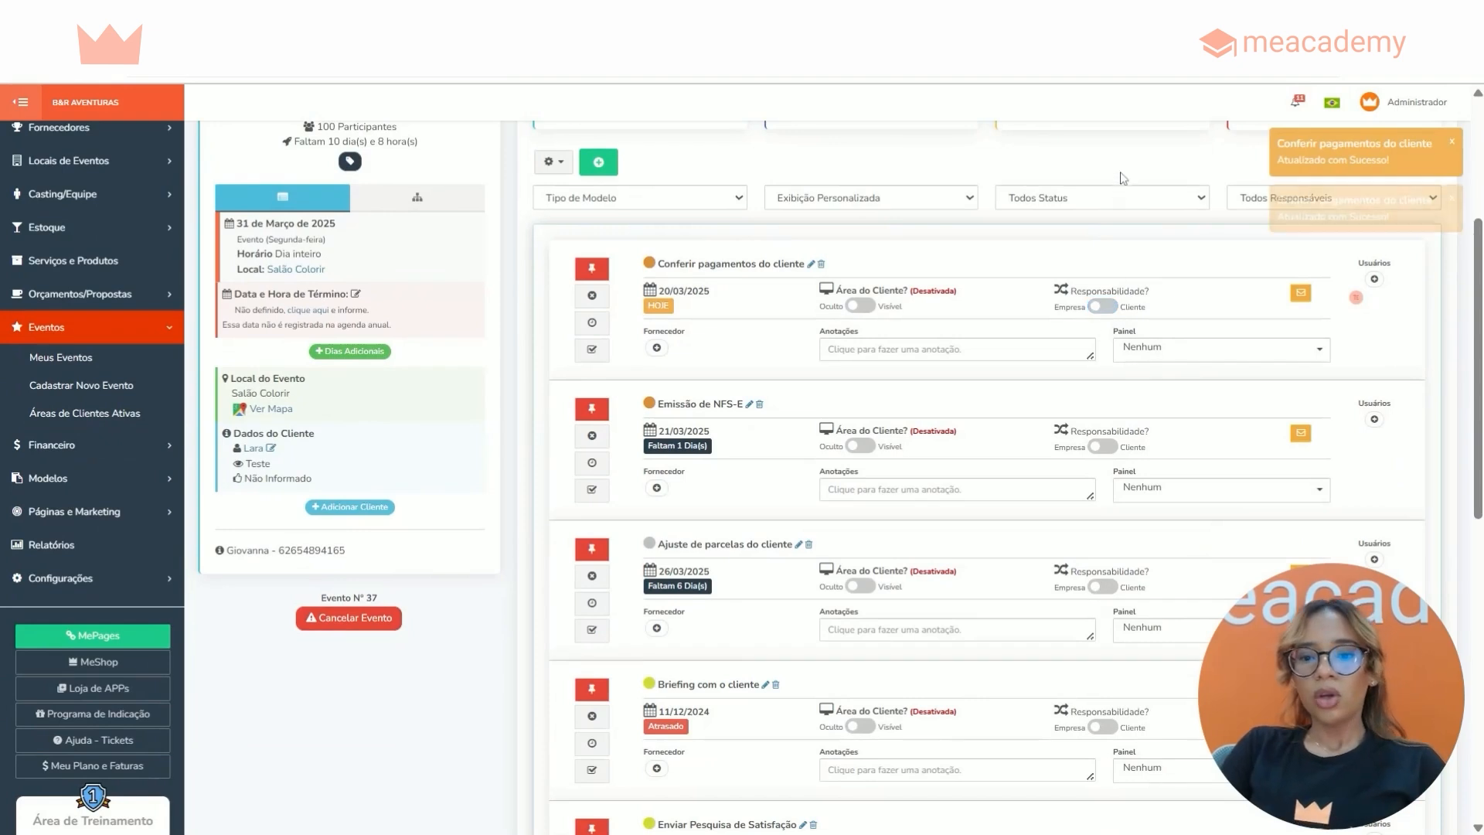
scroll(1130, 157, "up", 2)
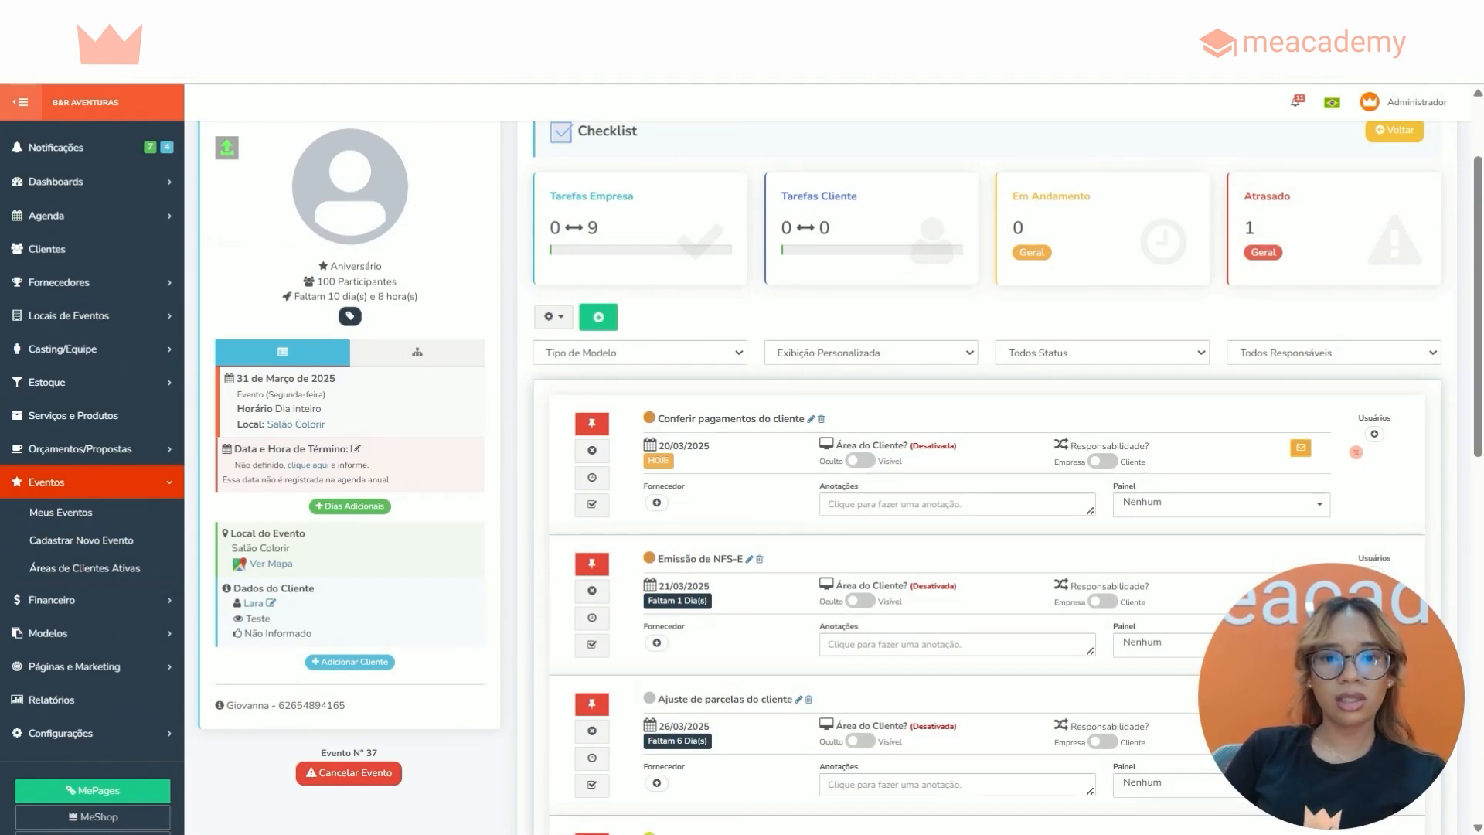
scroll(918, 165, "up", 1)
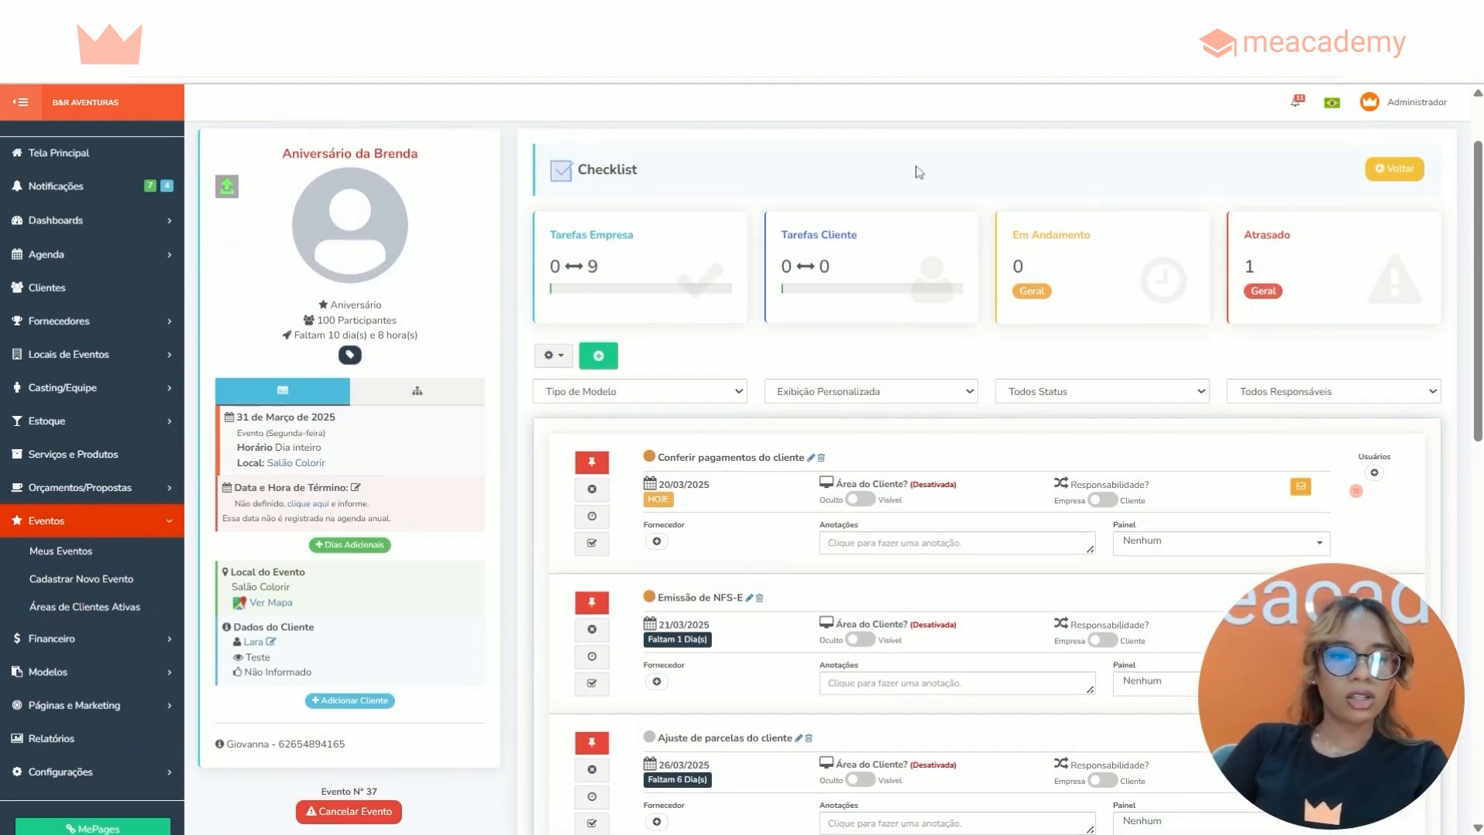
Open the Agenda Checklist calendar and look through the checklist tasks scheduled across March 2025.
left_click(78, 257)
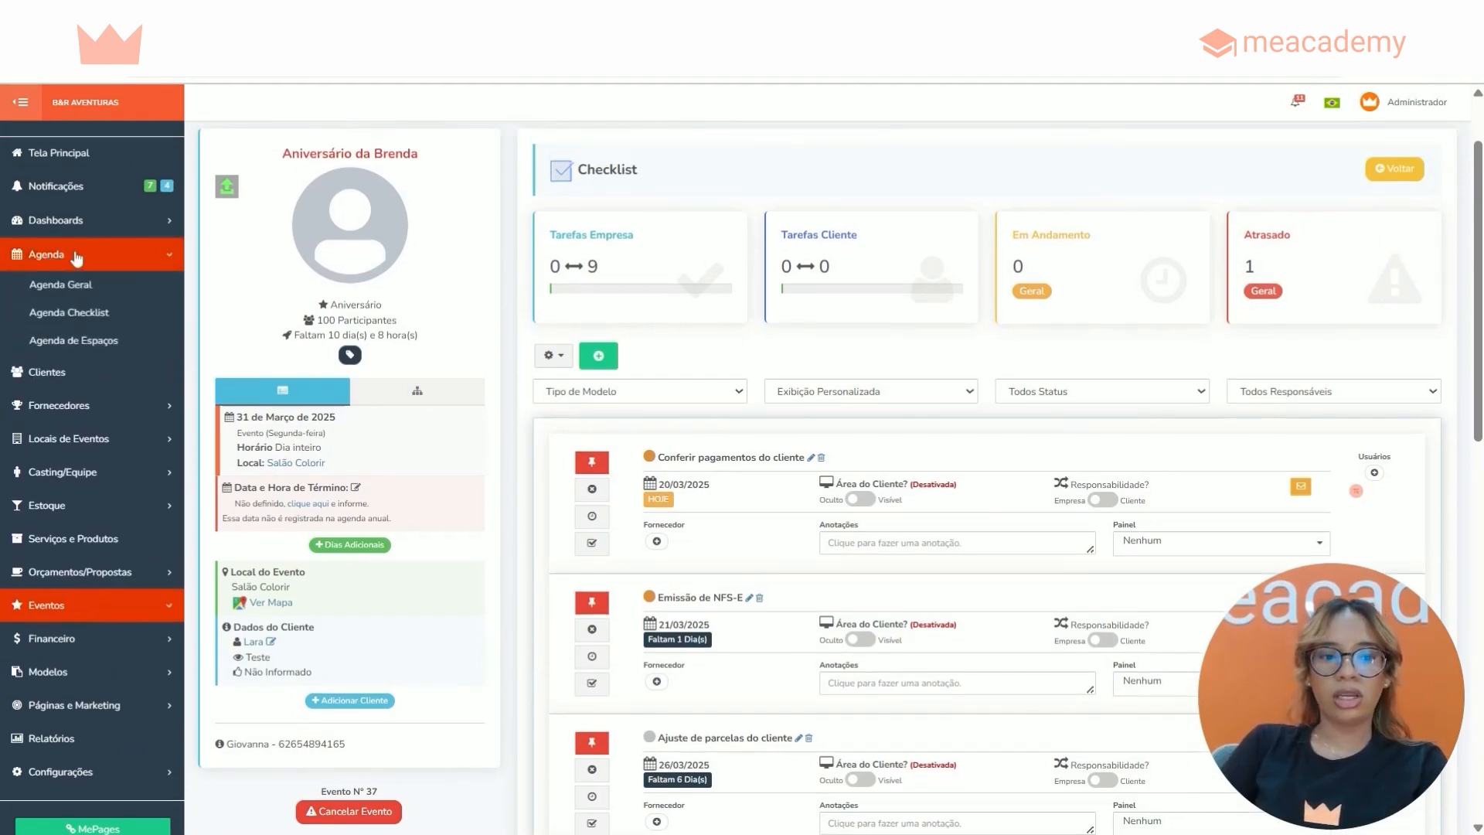
left_click(85, 317)
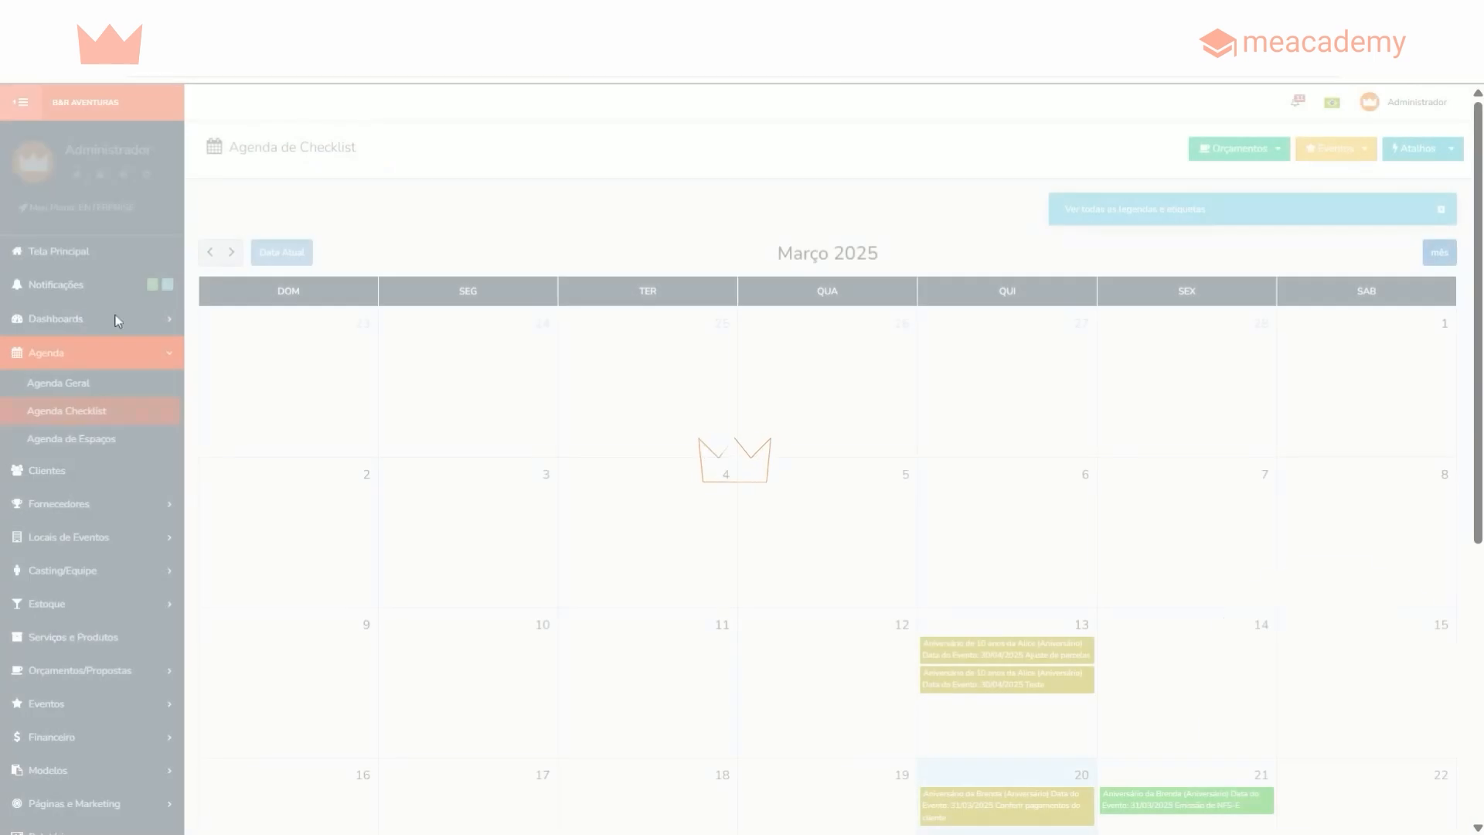
scroll(705, 216, "down", 5)
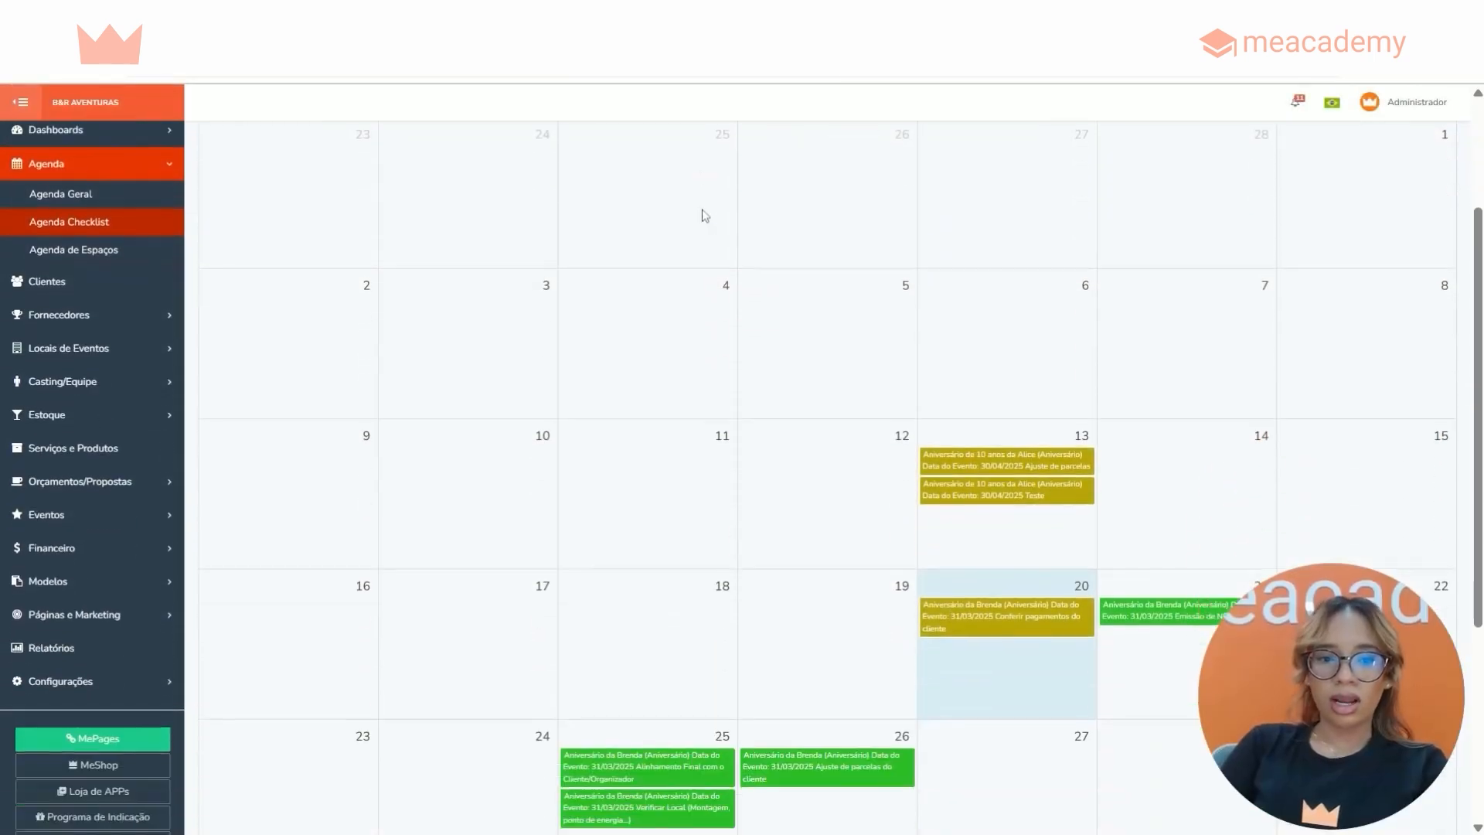
scroll(834, 476, "down", 1)
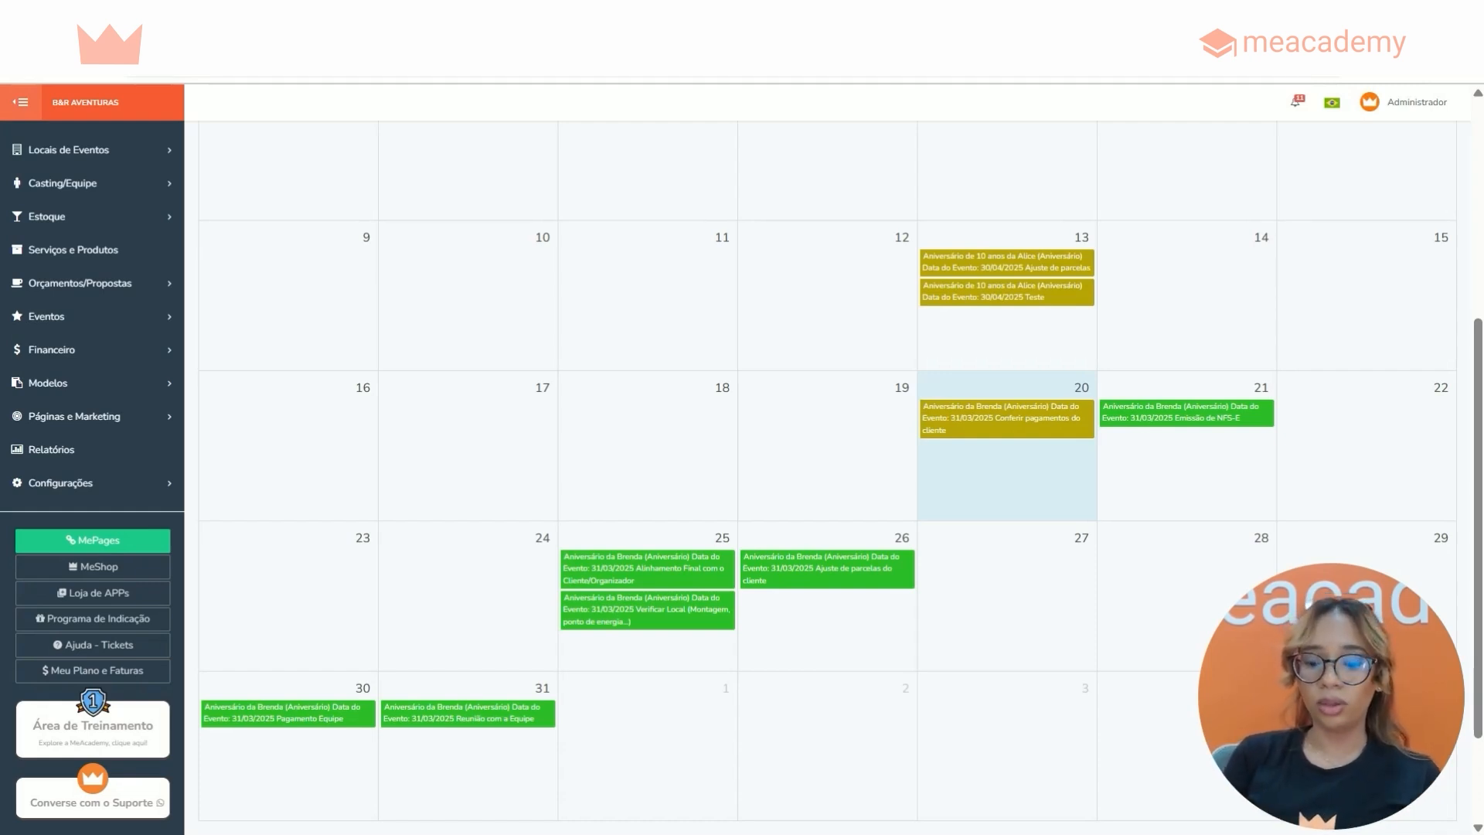
scroll(827, 479, "down", 1)
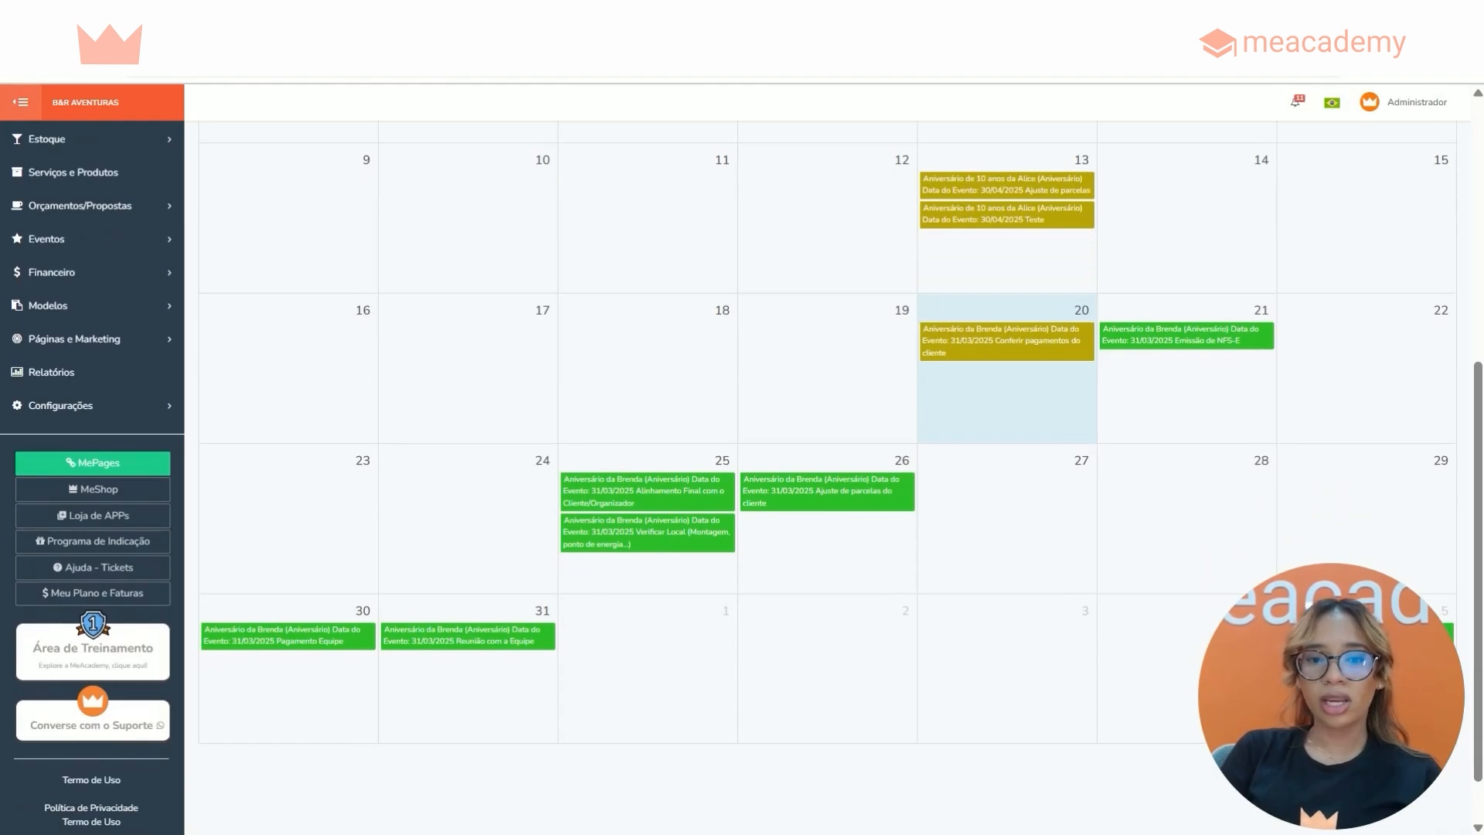
scroll(827, 479, "up", 5)
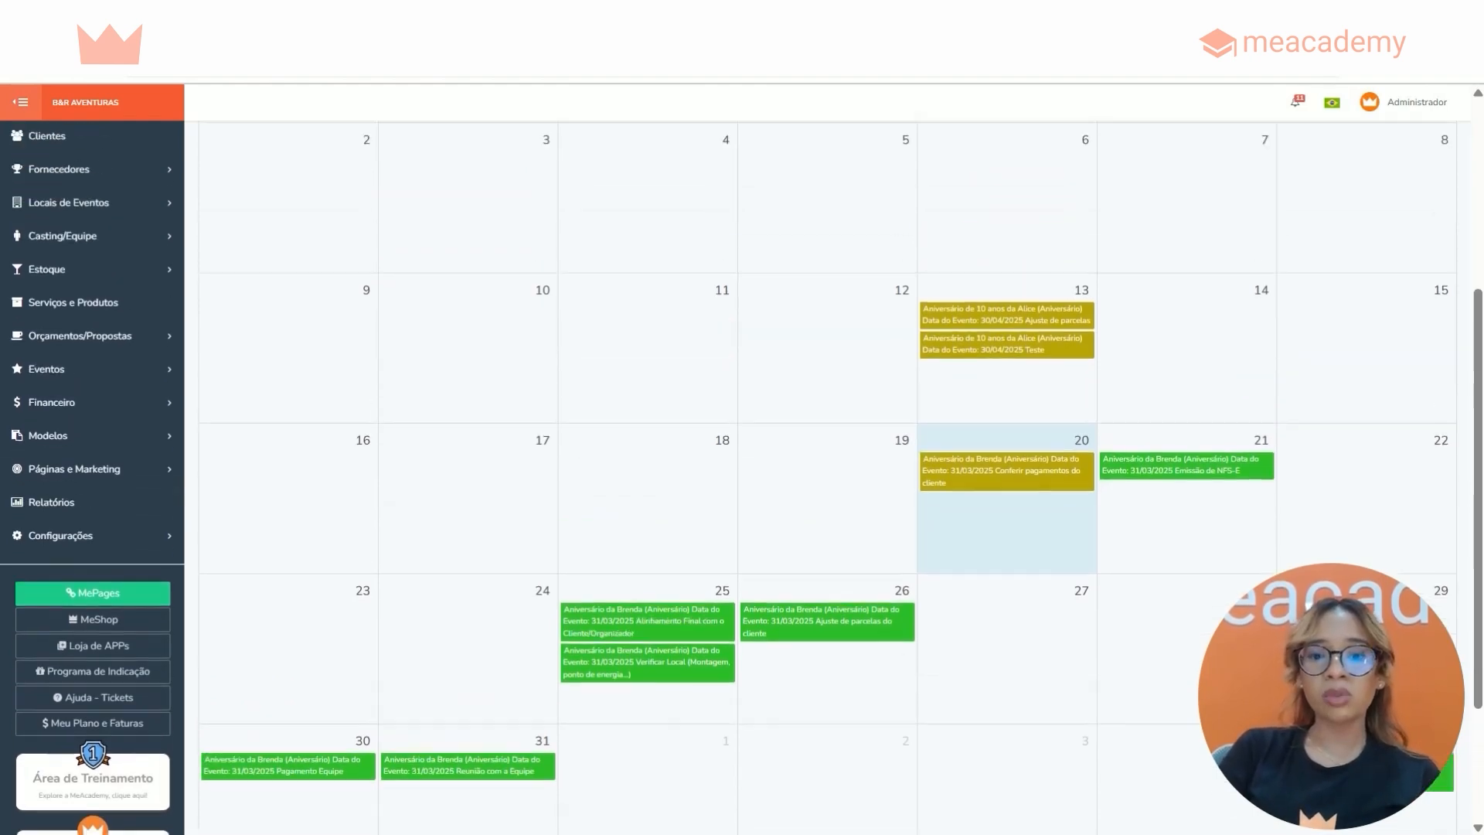
scroll(827, 479, "up", 1)
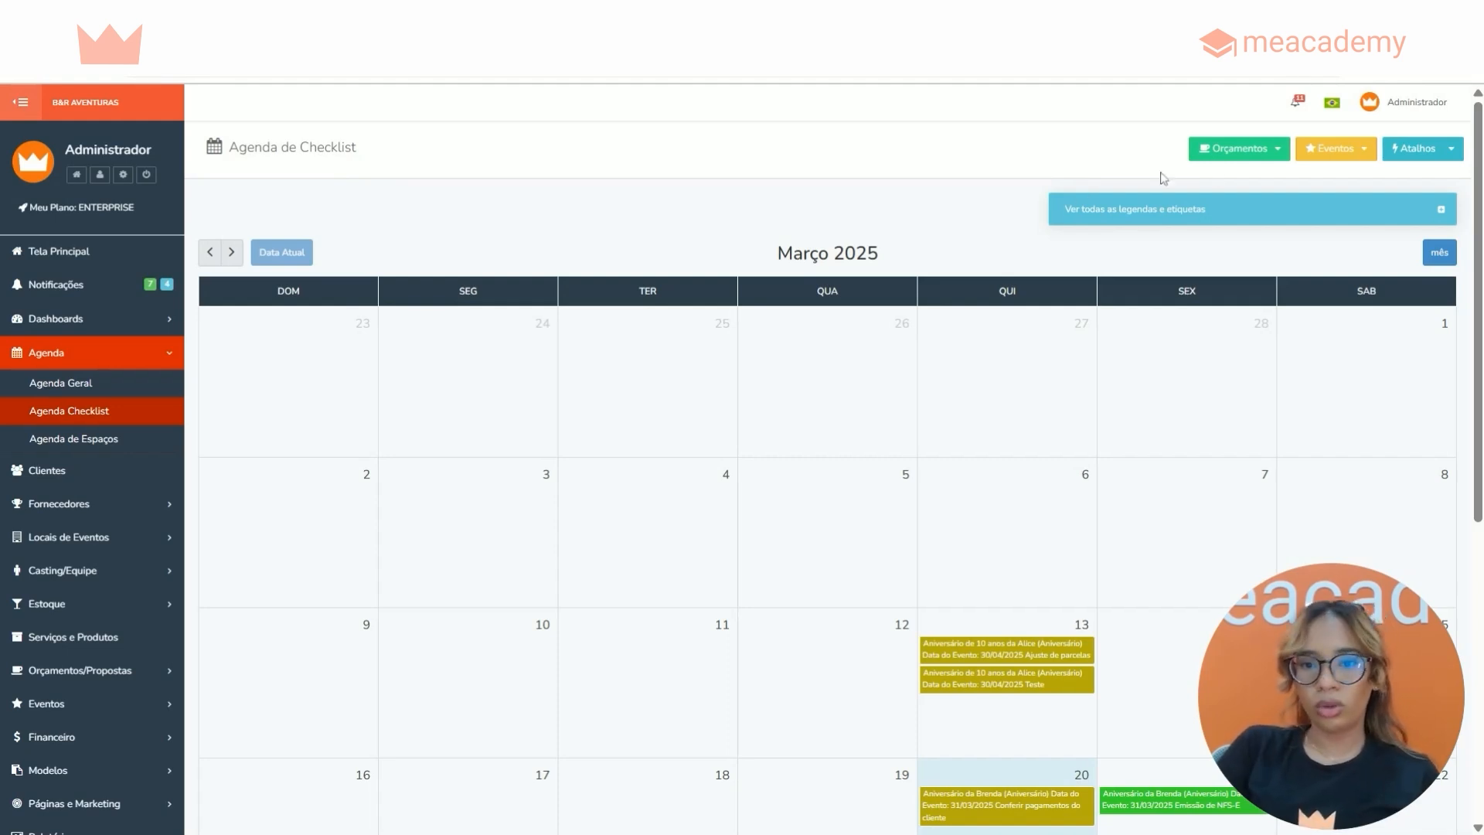
Open the page of the birthday event dated 31/03/2025 from the events list.
left_click(1334, 157)
left_click(1321, 207)
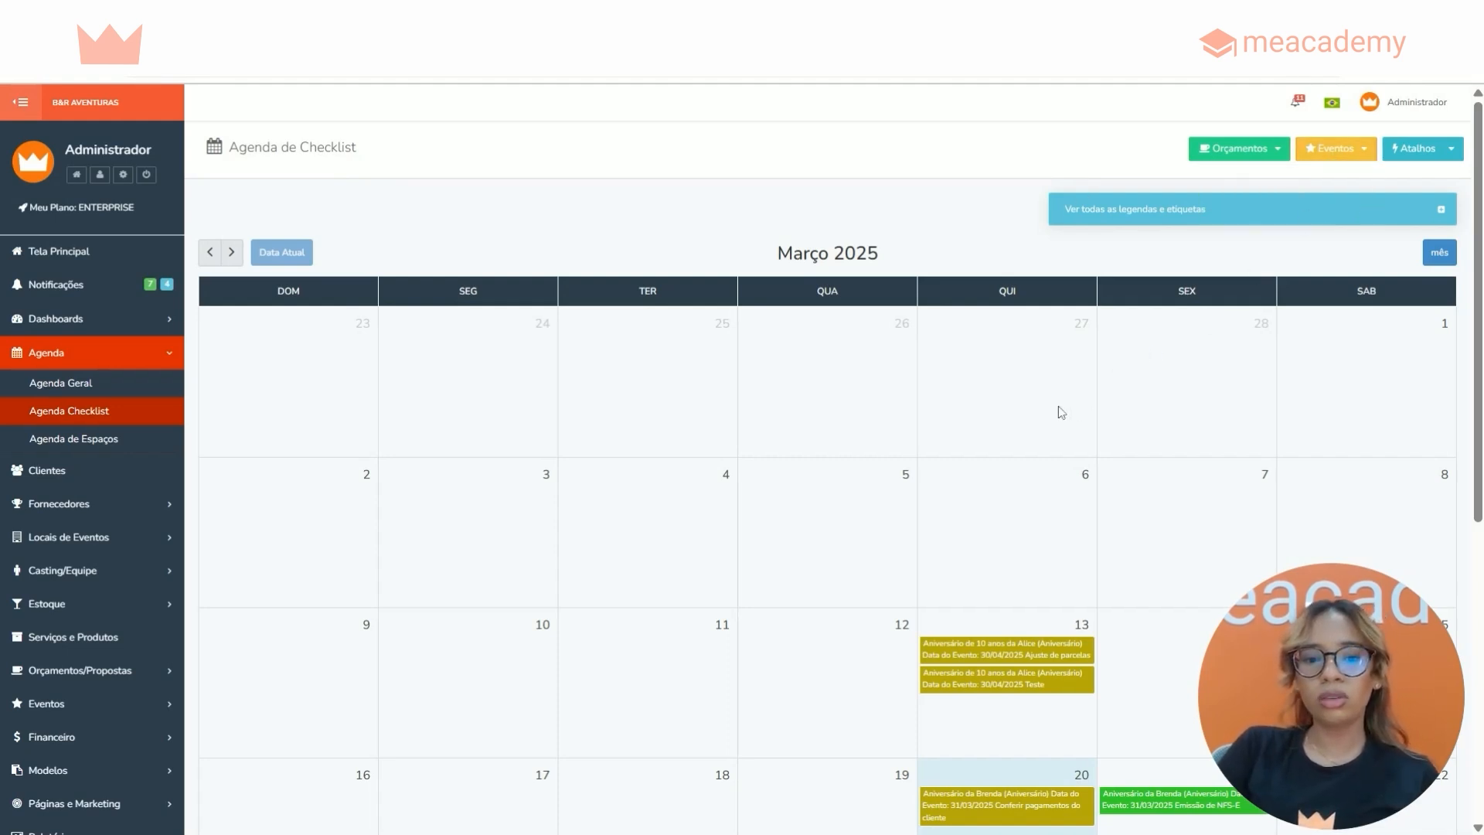
left_click(309, 315)
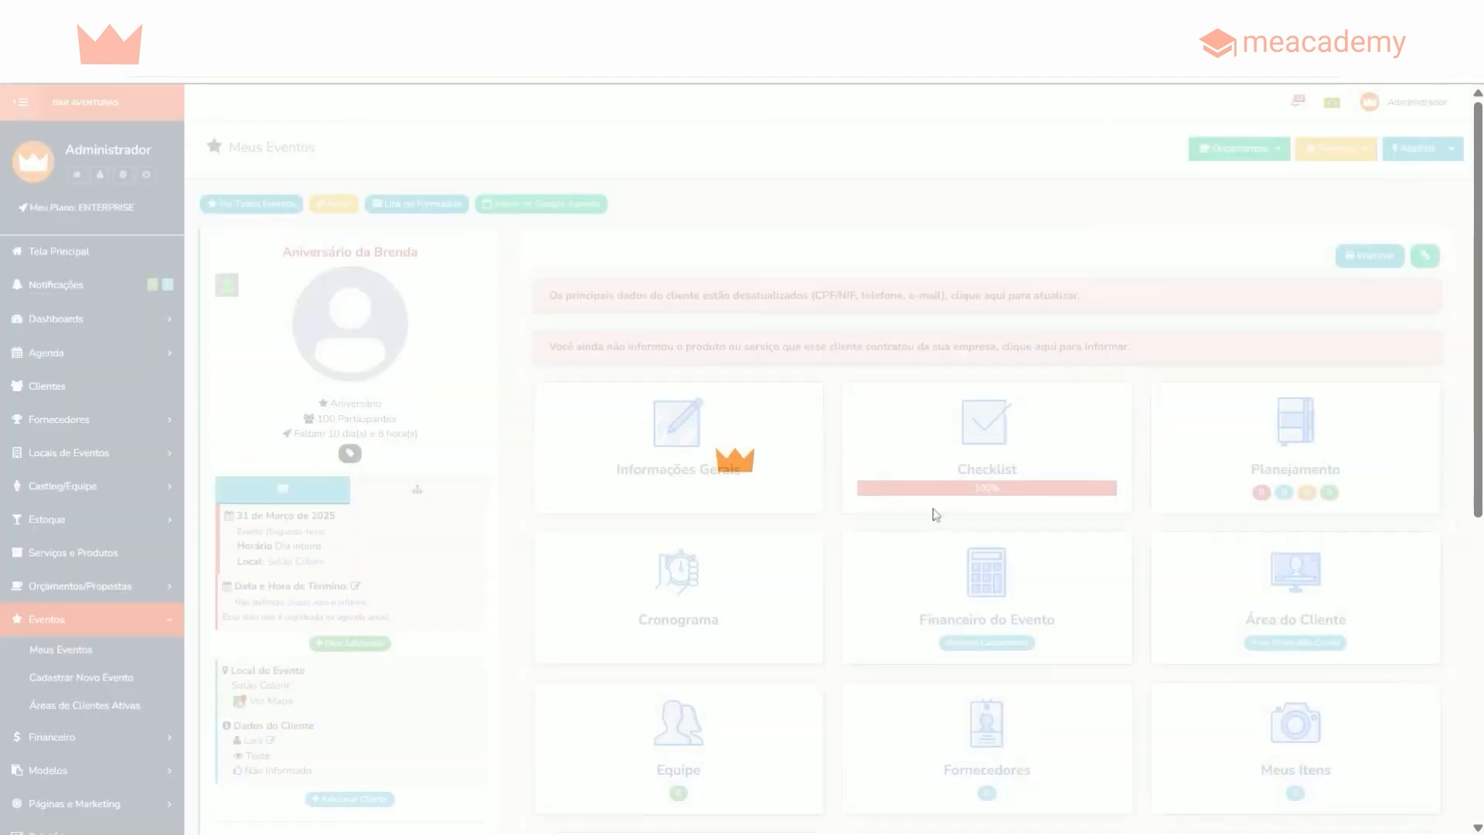